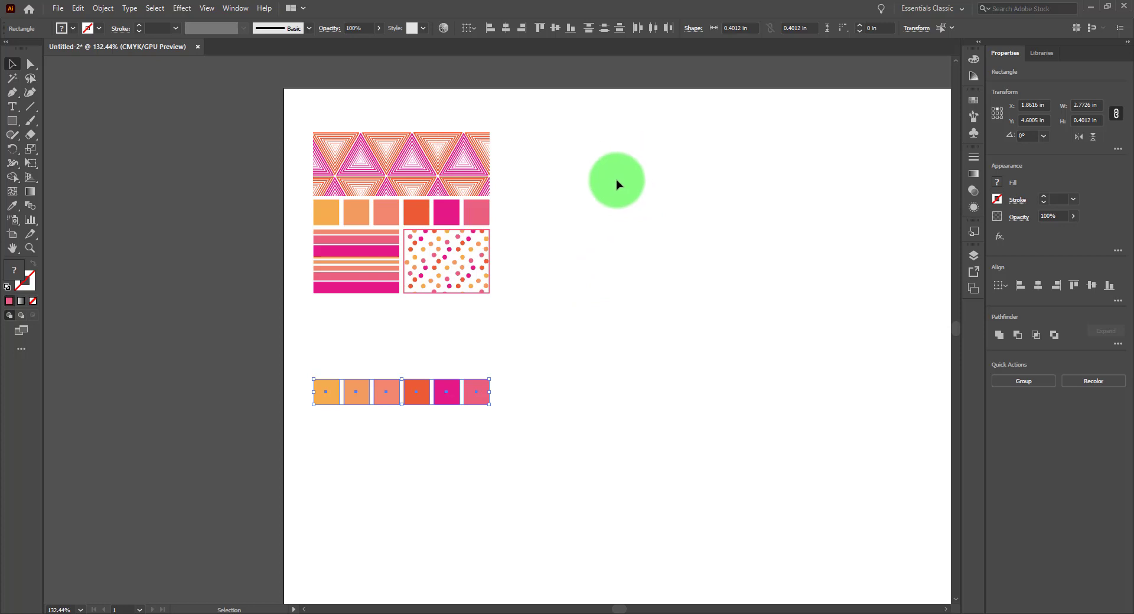
Move the row of six color squares beside the pattern tiles and open Recolor Artwork for them
{"action": "left_click_drag", "start_coordinate": [390, 392], "coordinate": [596, 142]}
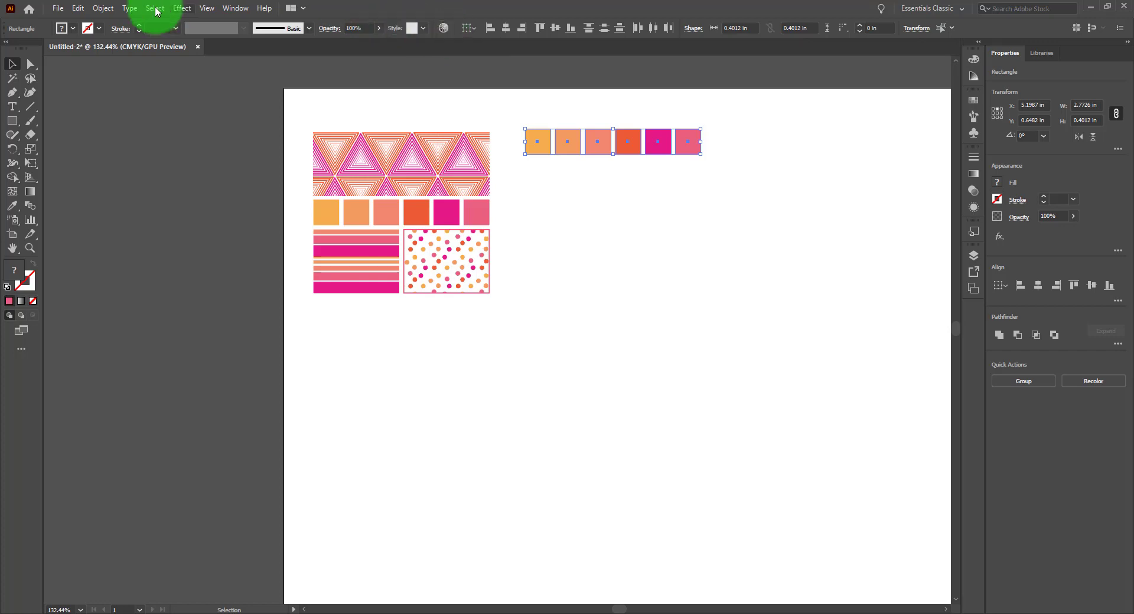
{"action": "left_click", "coordinate": [79, 10]}
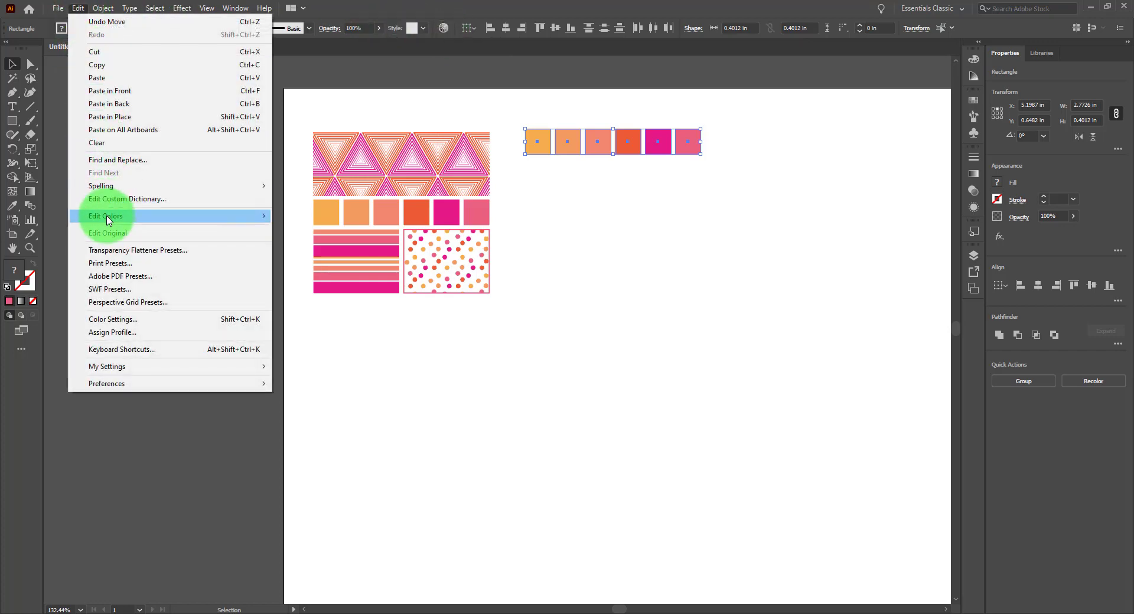
{"action": "mouse_move", "coordinate": [108, 220]}
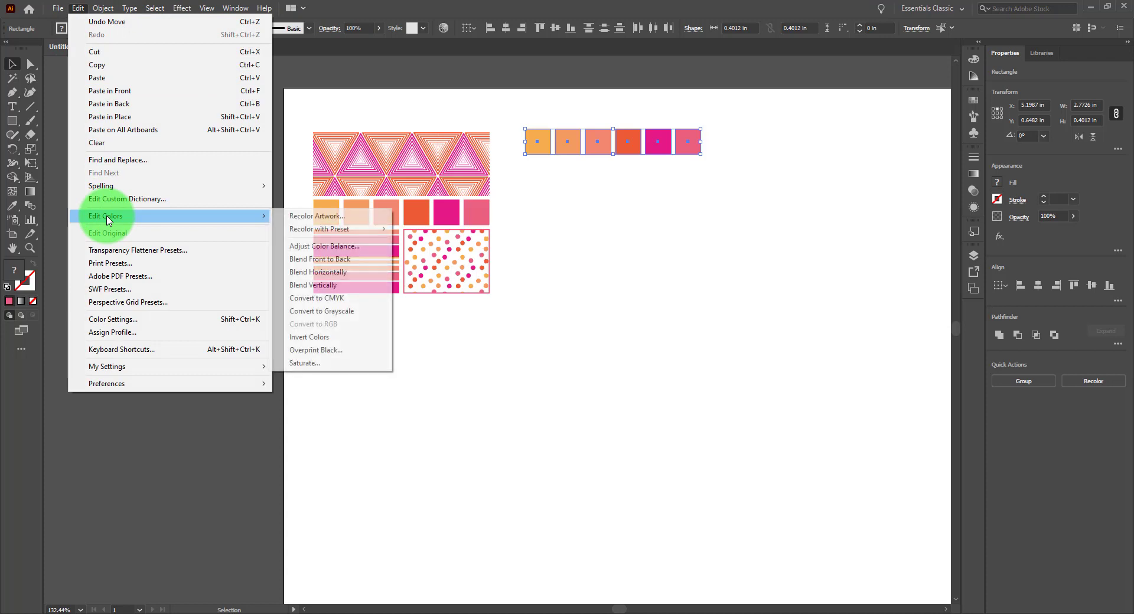
{"action": "left_click", "coordinate": [310, 218]}
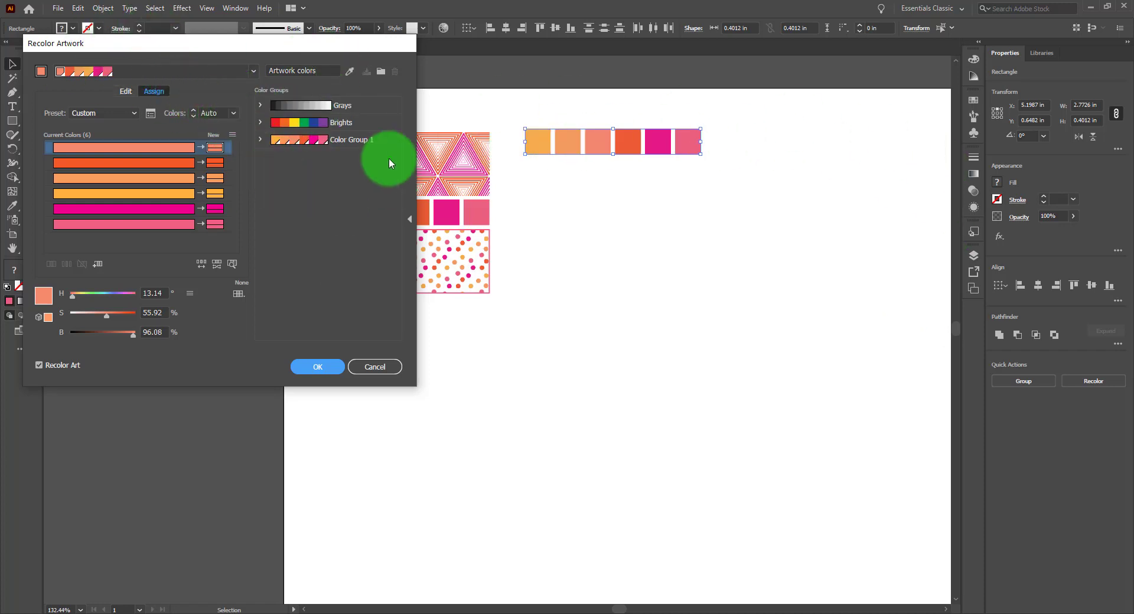
Reposition the Recolor Artwork dialog near the squares and switch it to its Edit mode
{"action": "left_click_drag", "start_coordinate": [233, 45], "coordinate": [537, 76]}
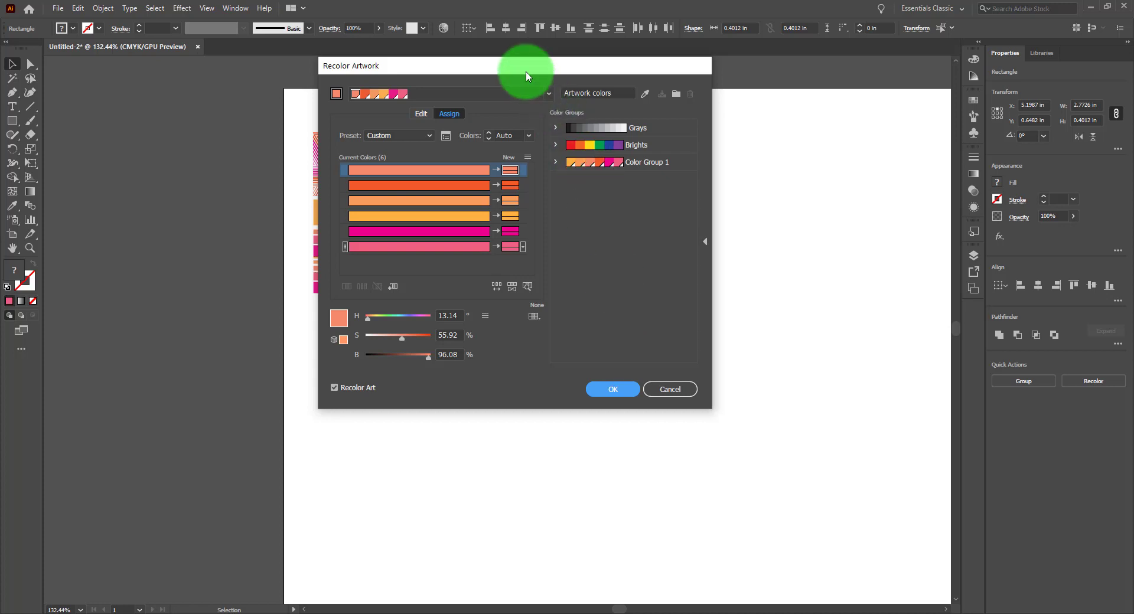
{"action": "left_click_drag", "start_coordinate": [523, 72], "coordinate": [596, 179]}
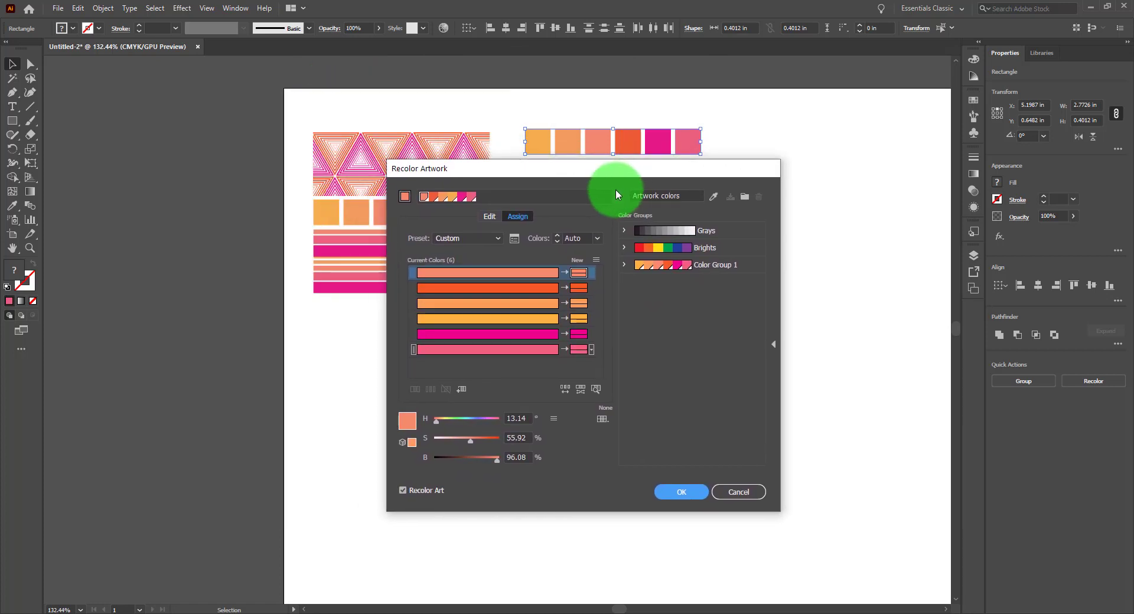
{"action": "left_click", "coordinate": [489, 217]}
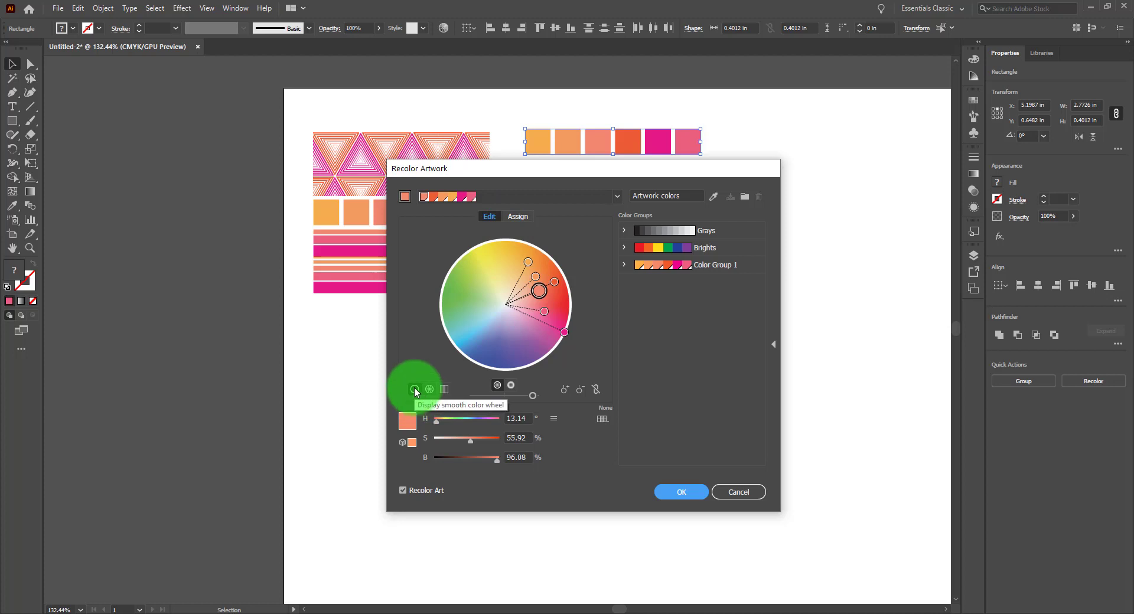
Preview the segmented color wheel and color bars displays, returning to the smooth color wheel
{"action": "left_click", "coordinate": [430, 390]}
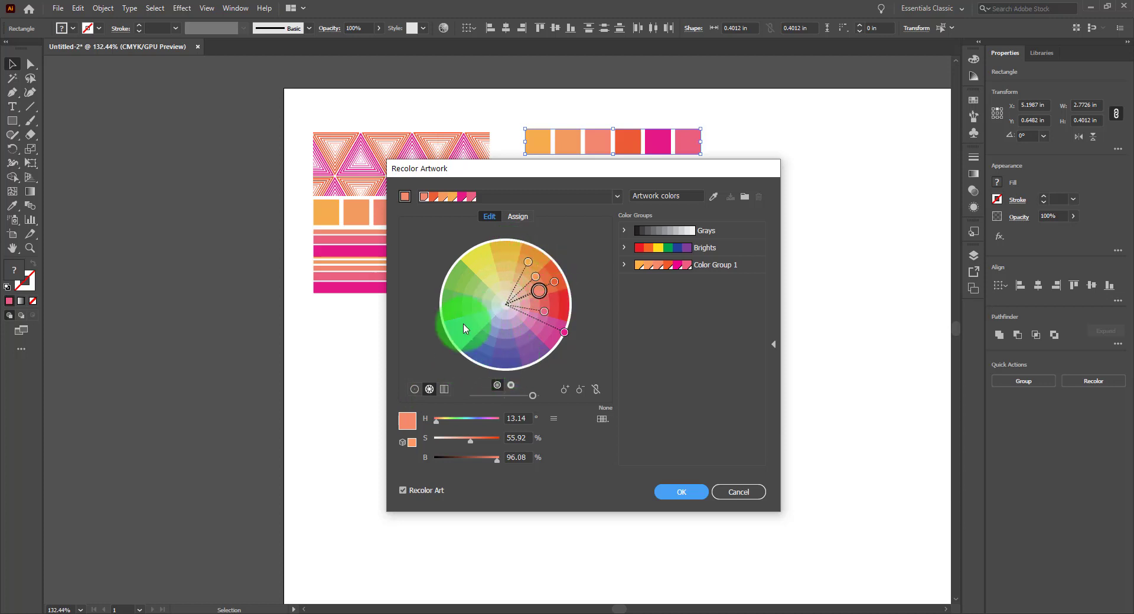
{"action": "left_click", "coordinate": [444, 391]}
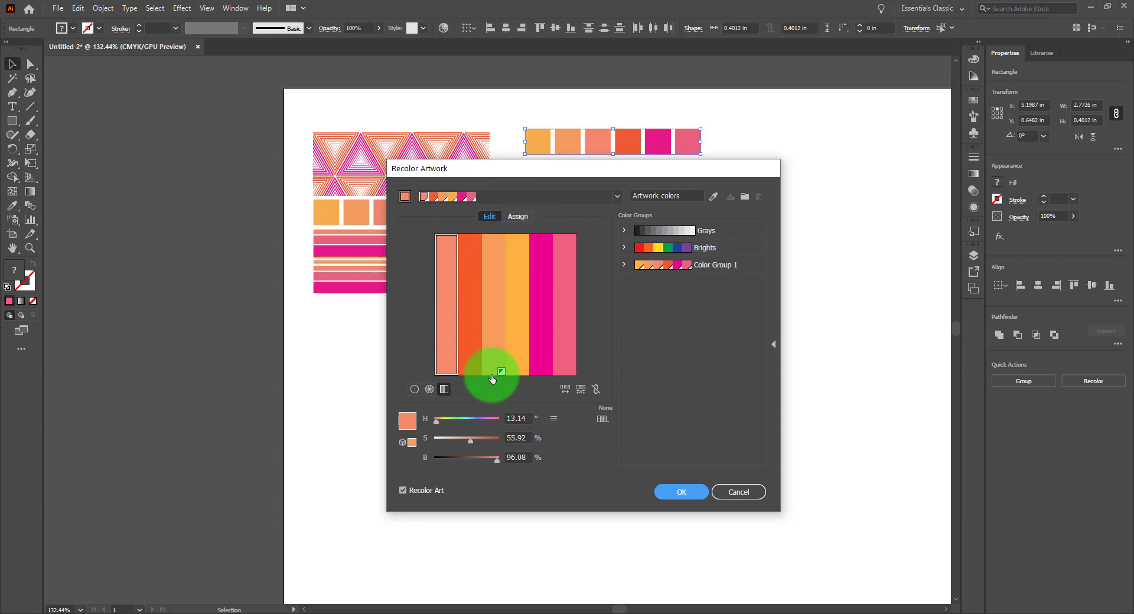
{"action": "left_click", "coordinate": [415, 389]}
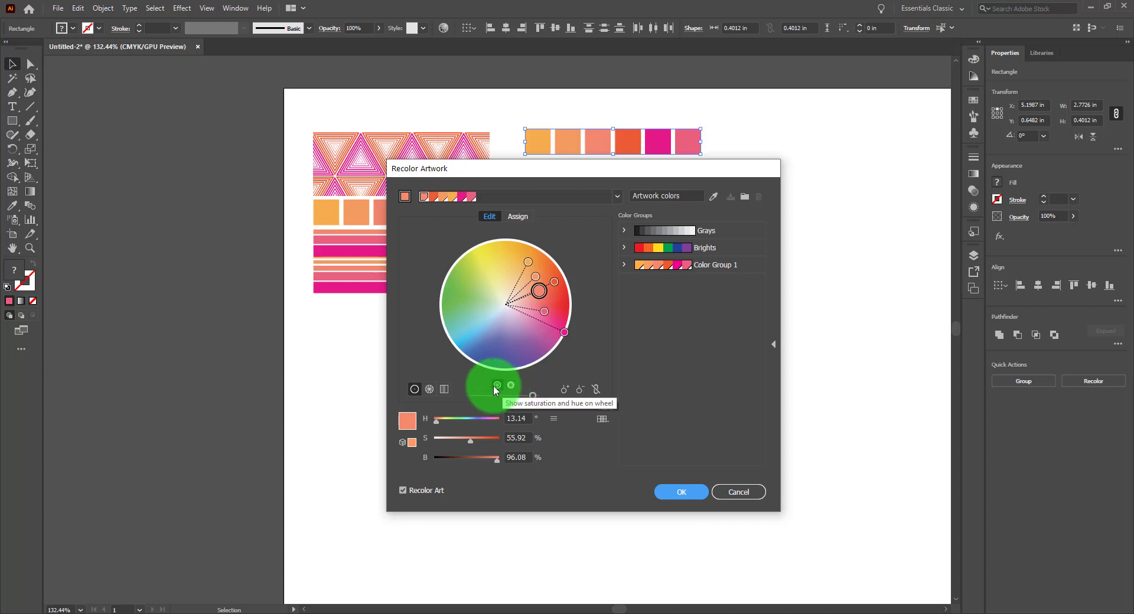
Toggle the wheel between showing saturation and hue and showing brightness and hue, ending on saturation and hue
{"action": "left_click", "coordinate": [510, 385]}
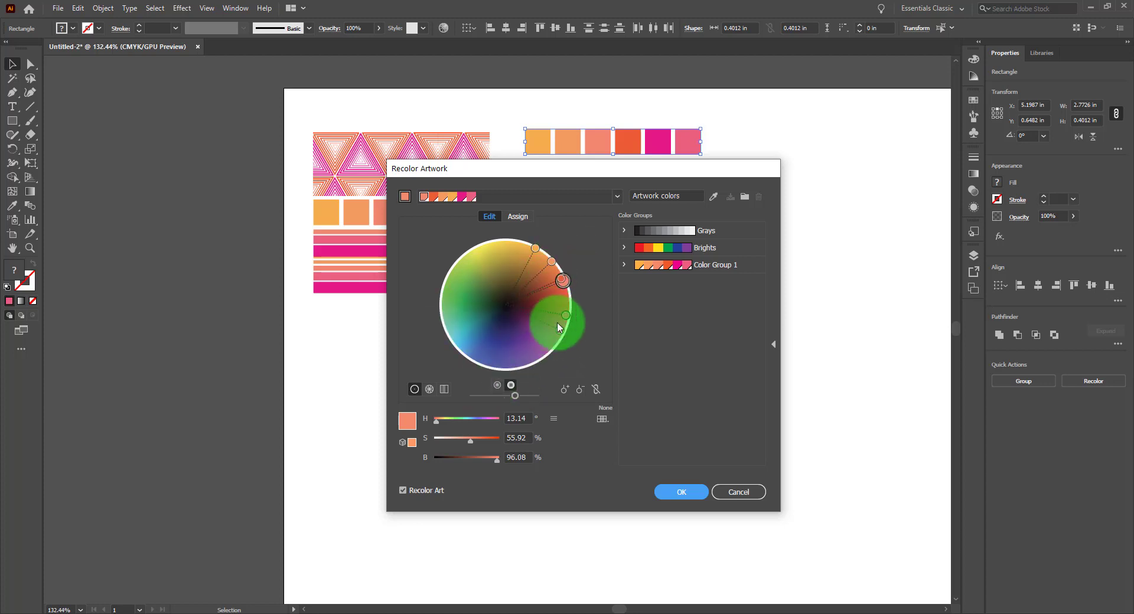
{"action": "left_click", "coordinate": [498, 385]}
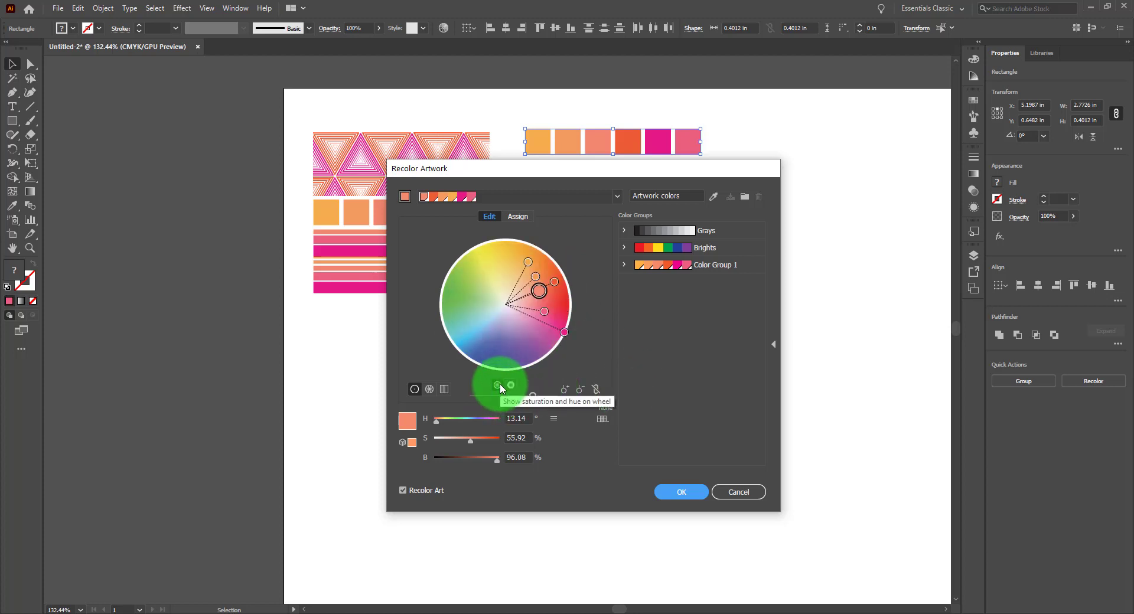
{"action": "left_click", "coordinate": [510, 385]}
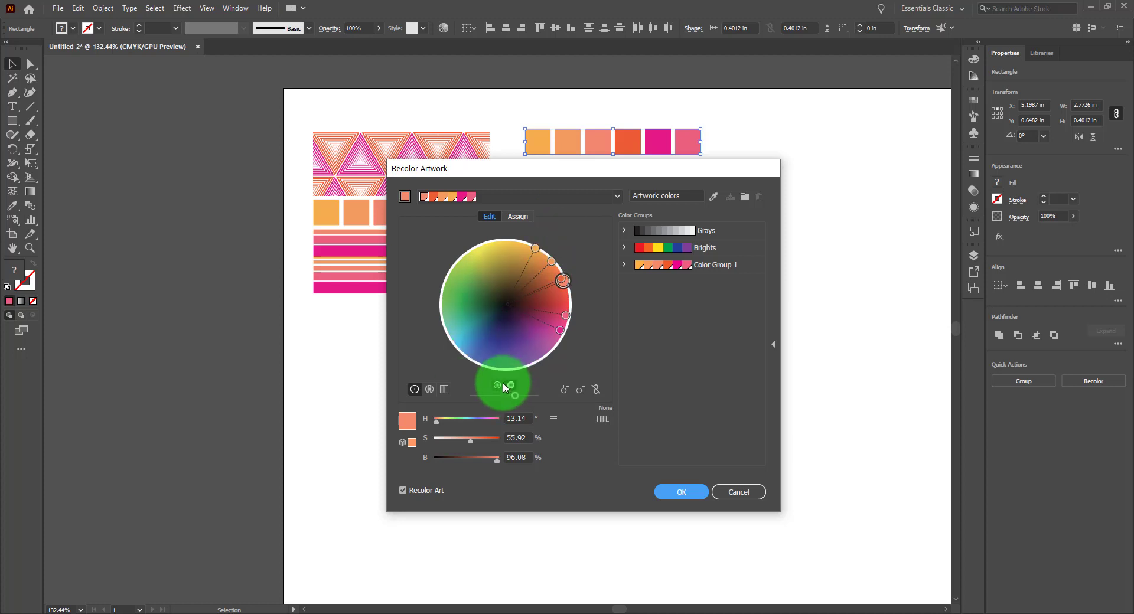
{"action": "left_click", "coordinate": [497, 385]}
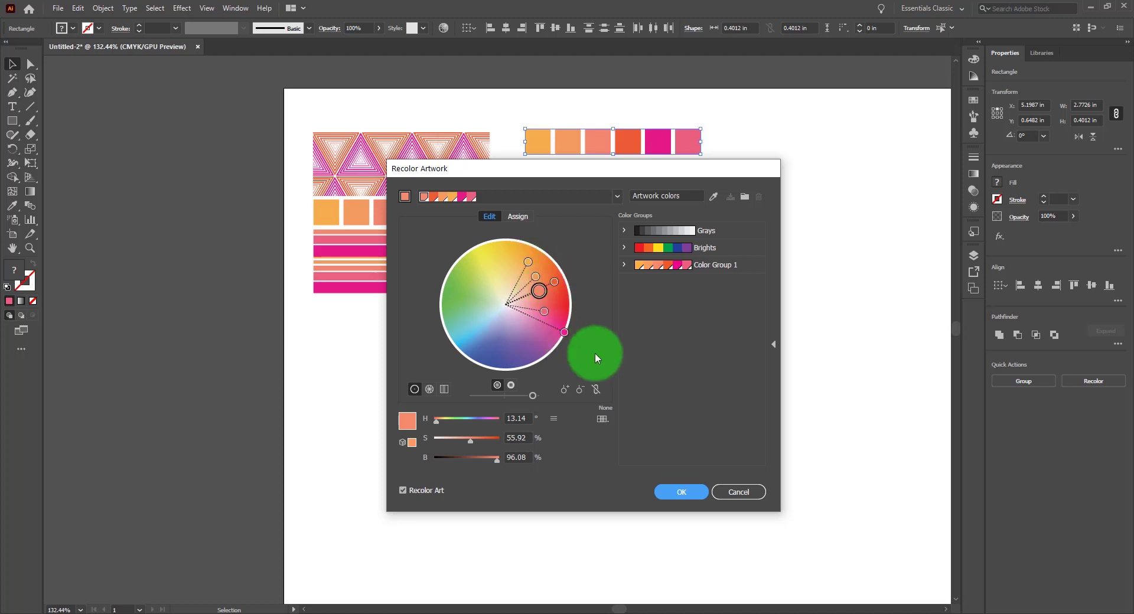
Unlink the harmony colors and select one color marker on the wheel
{"action": "left_click", "coordinate": [595, 388]}
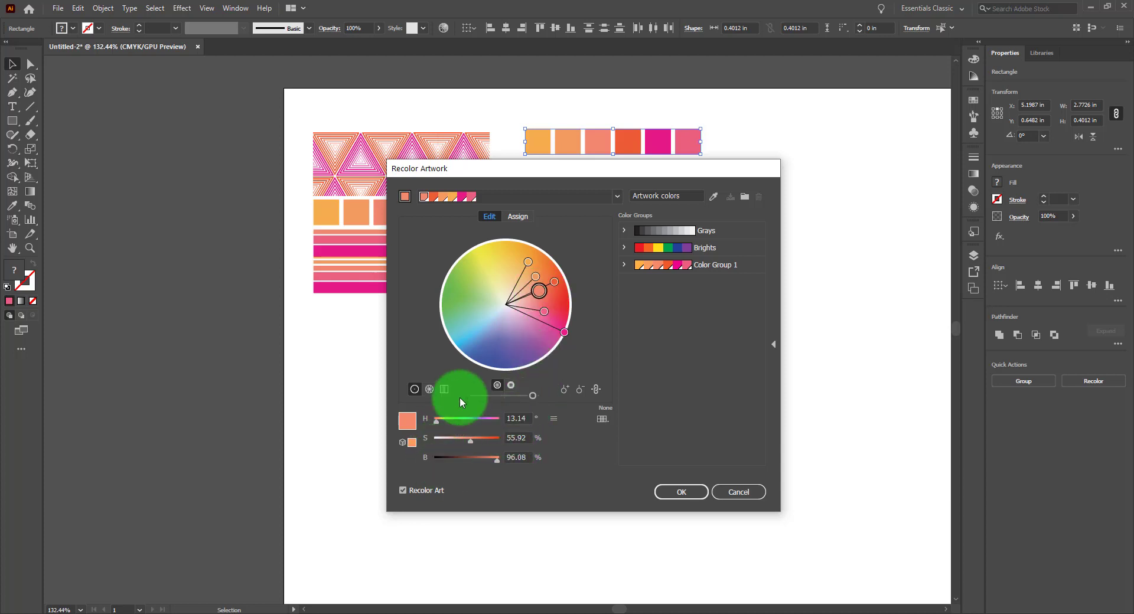
{"action": "left_click", "coordinate": [544, 312]}
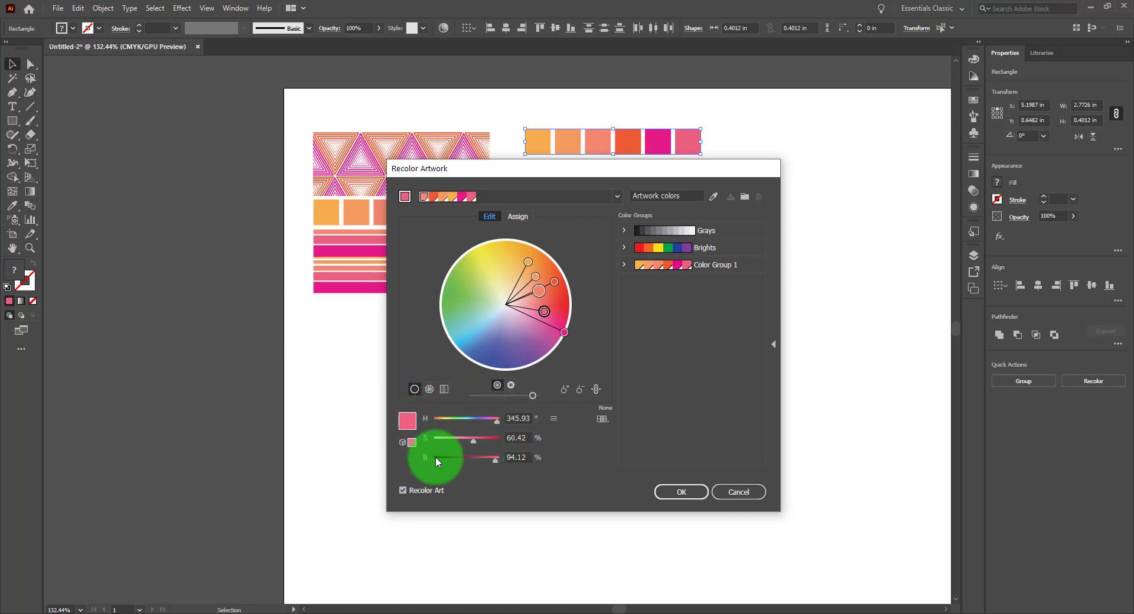
Switch the color sliders through RGB, CMYK and Web RGB modes to compare them
{"action": "left_click", "coordinate": [554, 420]}
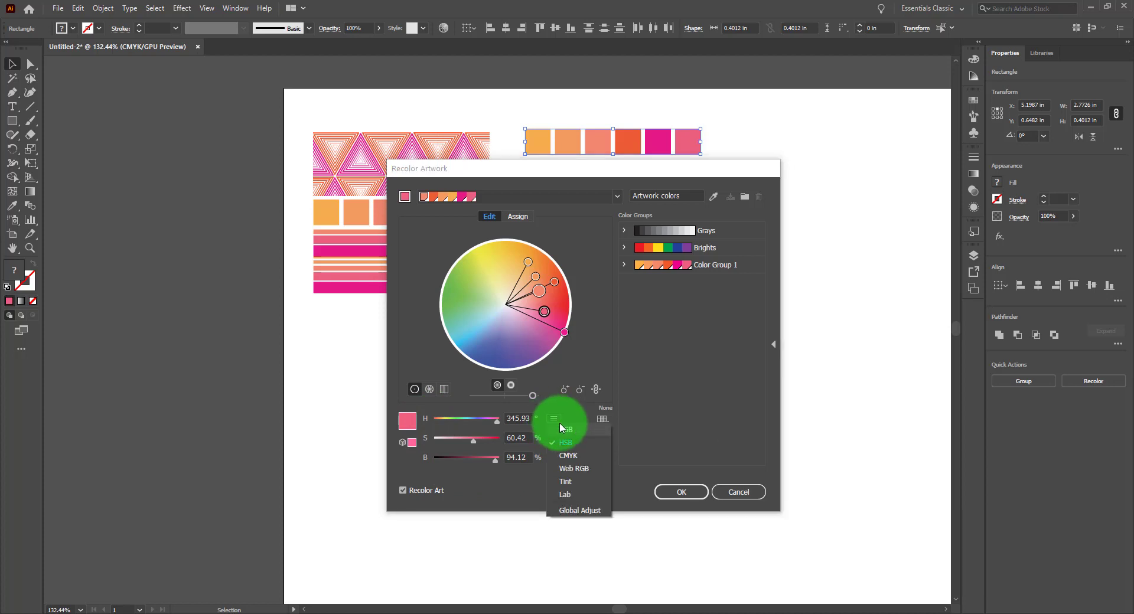
{"action": "left_click", "coordinate": [570, 426]}
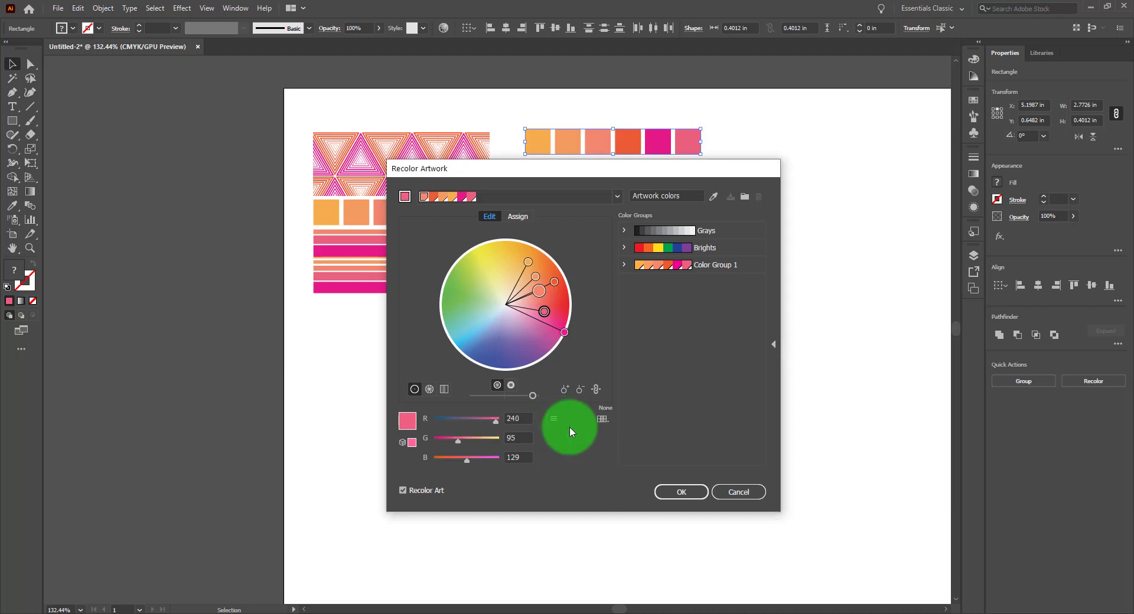
{"action": "left_click", "coordinate": [554, 419]}
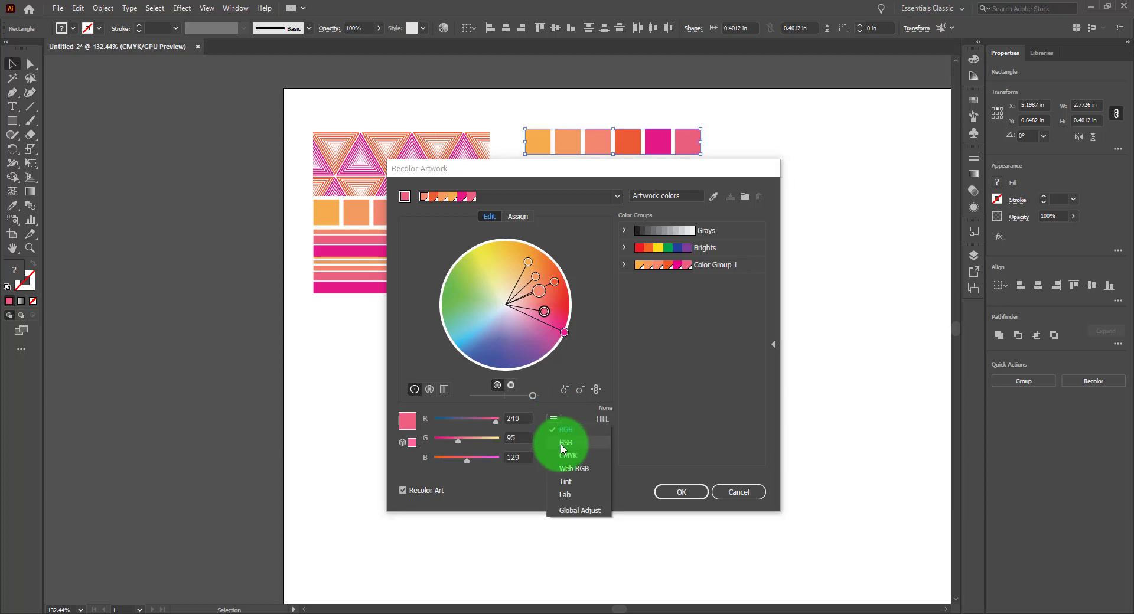
{"action": "left_click", "coordinate": [564, 458]}
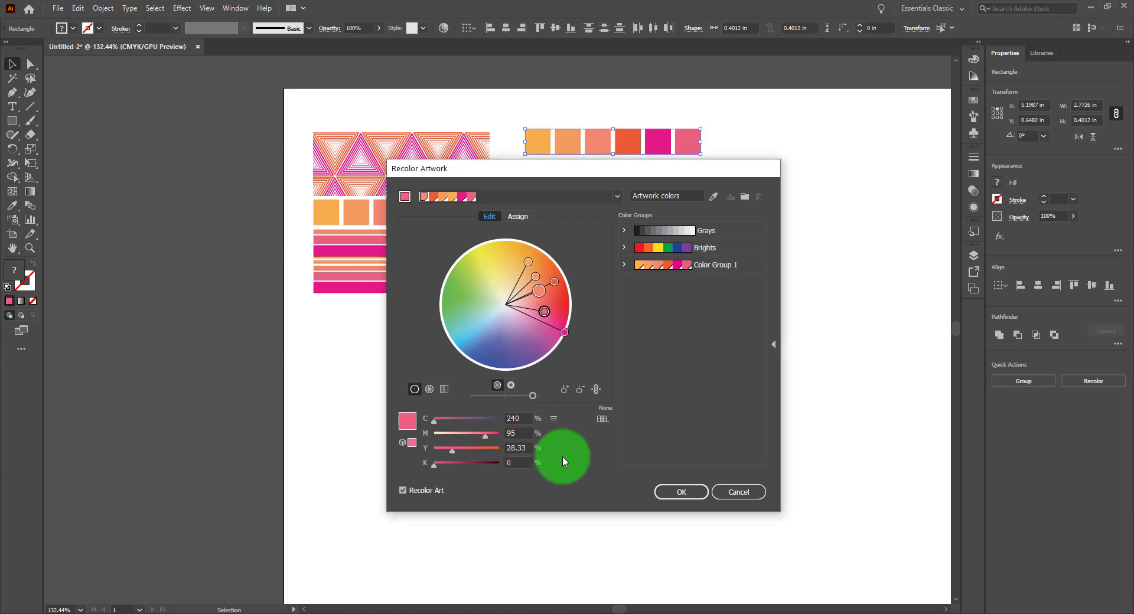
{"action": "left_click", "coordinate": [554, 418]}
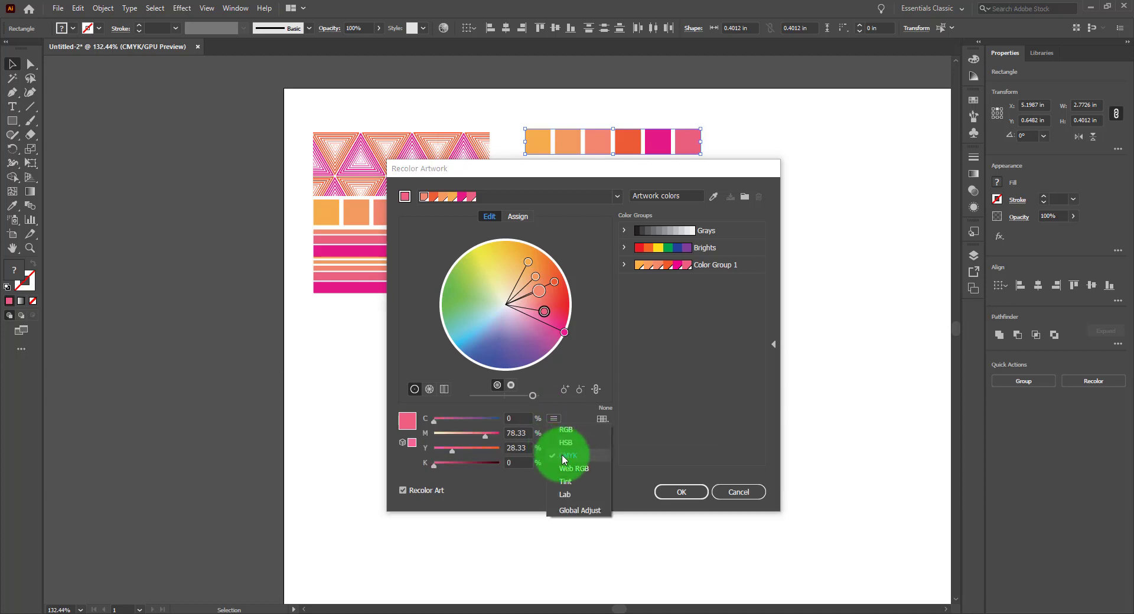
{"action": "left_click", "coordinate": [572, 467]}
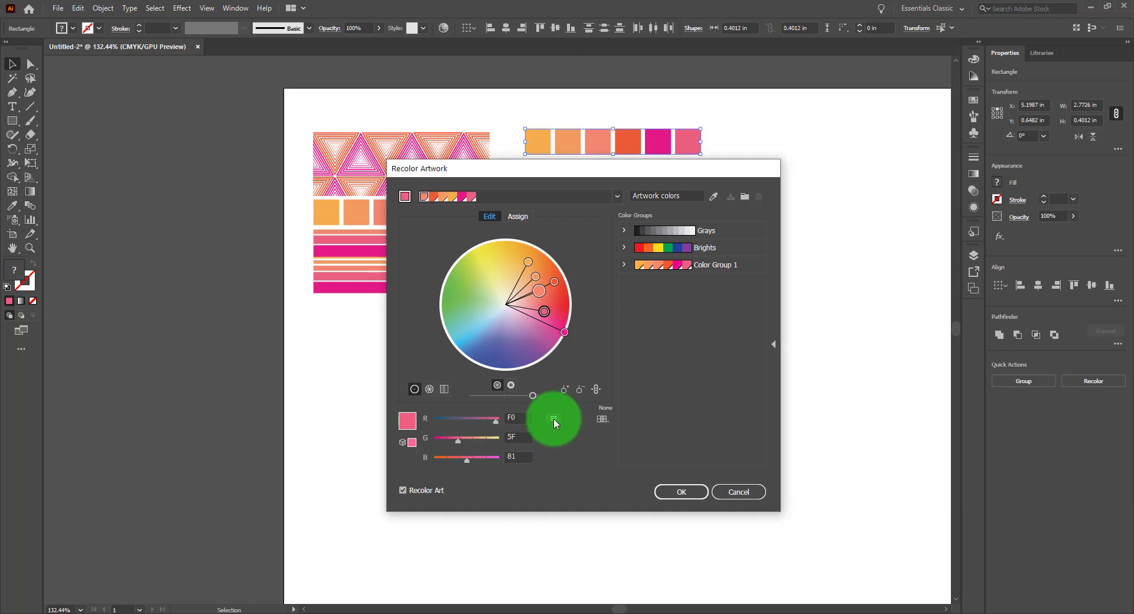
Switch the color sliders through Tint, Lab and Global Adjust modes, then back to HSB
{"action": "left_click", "coordinate": [554, 418]}
{"action": "left_click", "coordinate": [575, 480]}
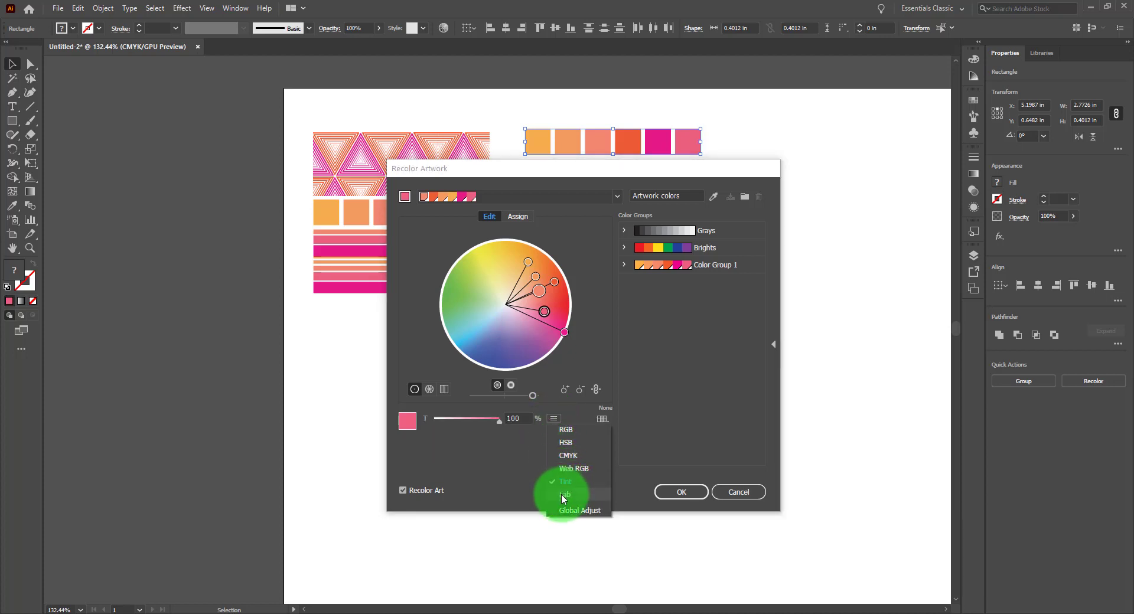
{"action": "left_click", "coordinate": [563, 494]}
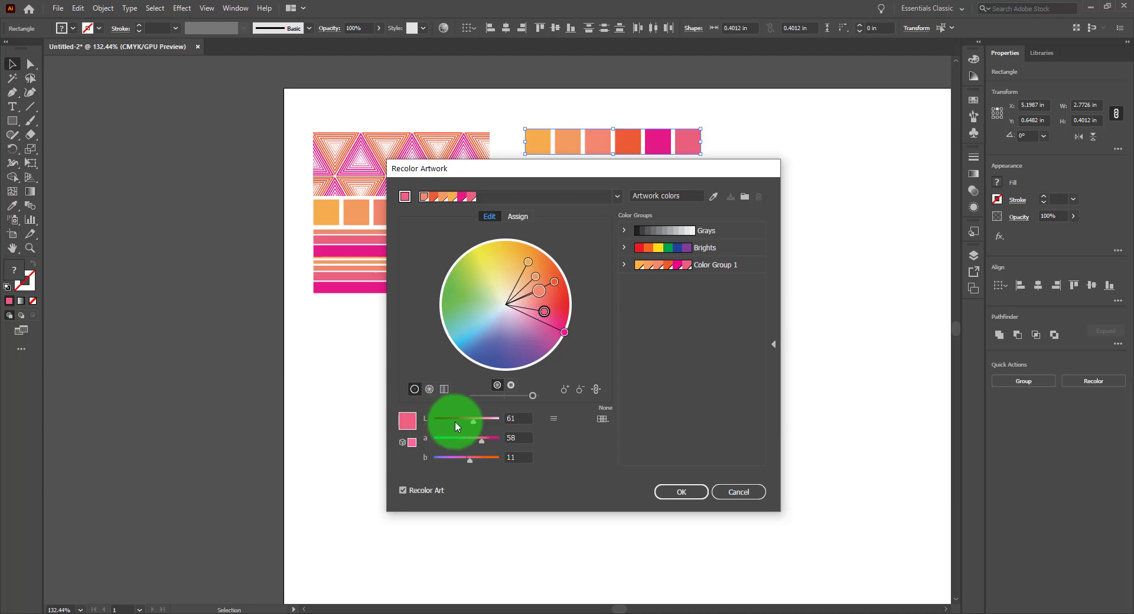
{"action": "left_click", "coordinate": [509, 418]}
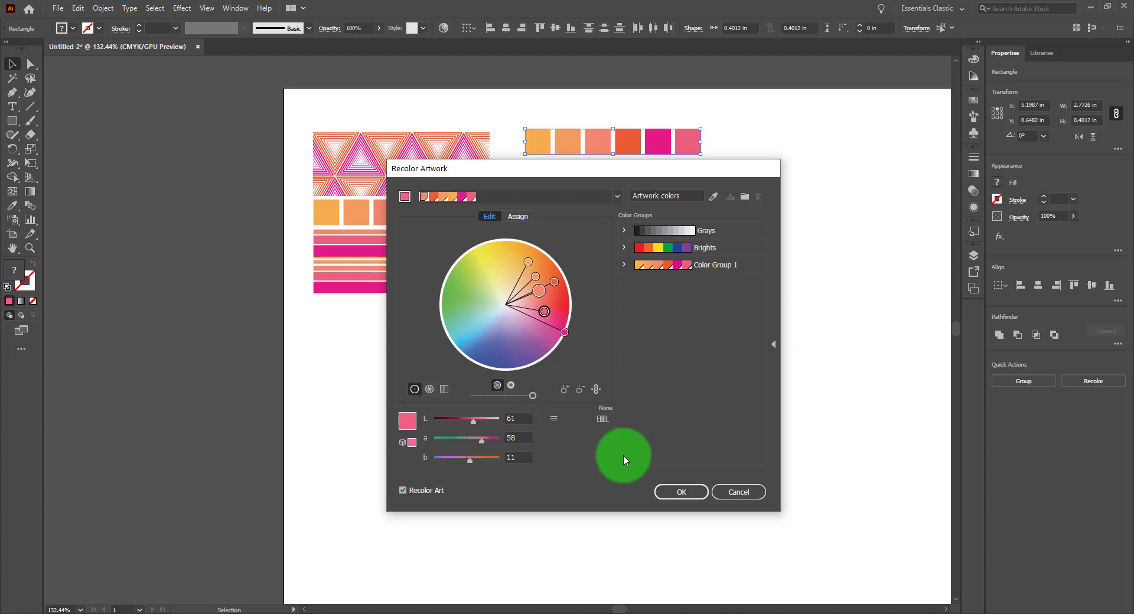
{"action": "left_click", "coordinate": [555, 419]}
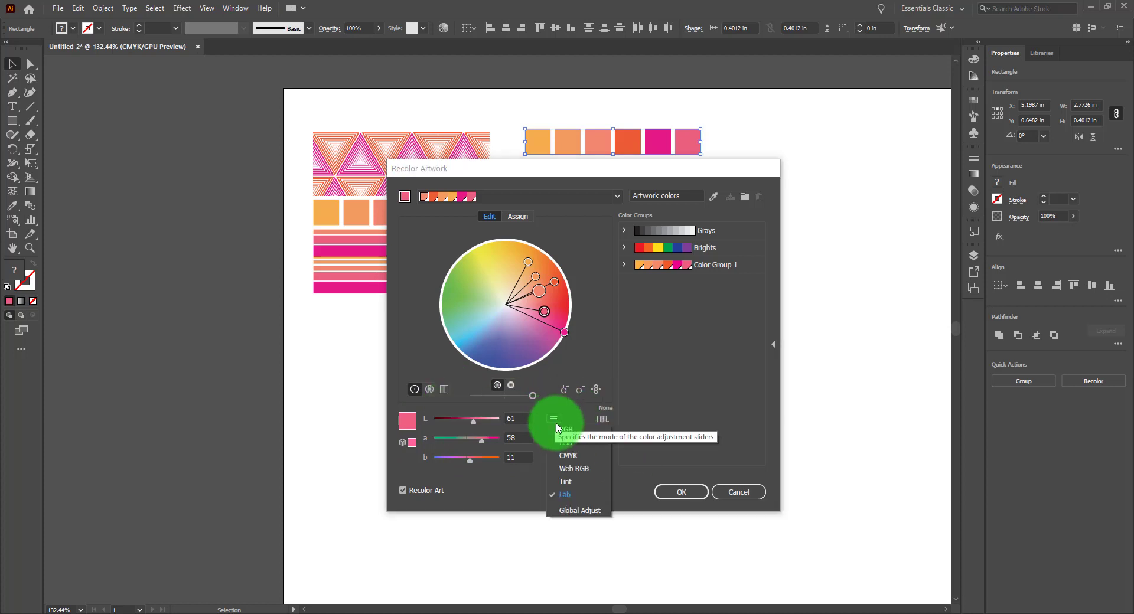
{"action": "left_click", "coordinate": [585, 510]}
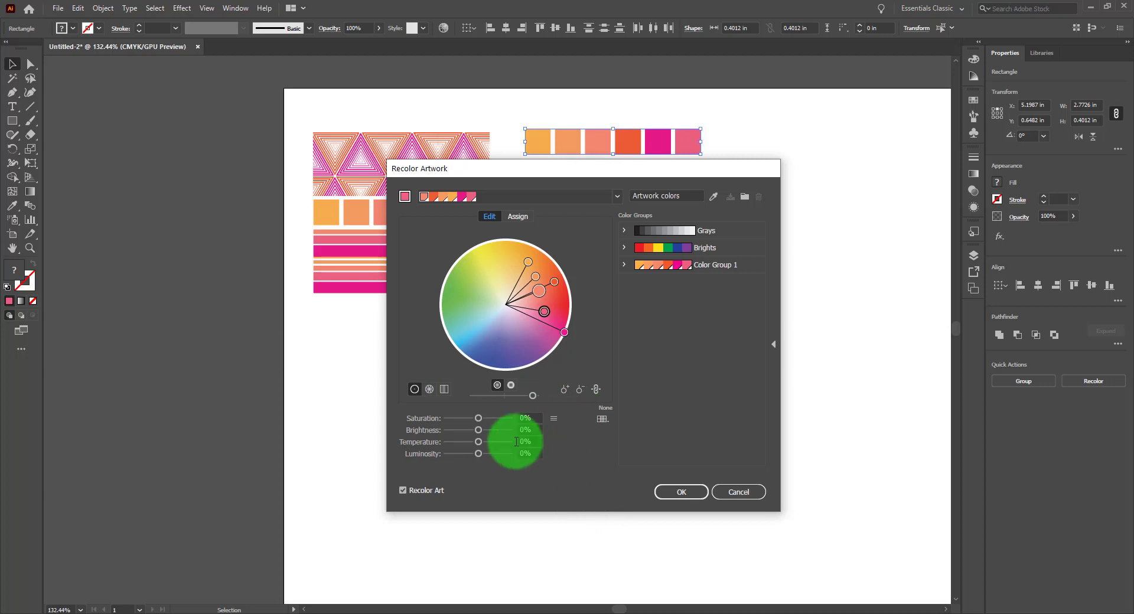
{"action": "left_click", "coordinate": [555, 419]}
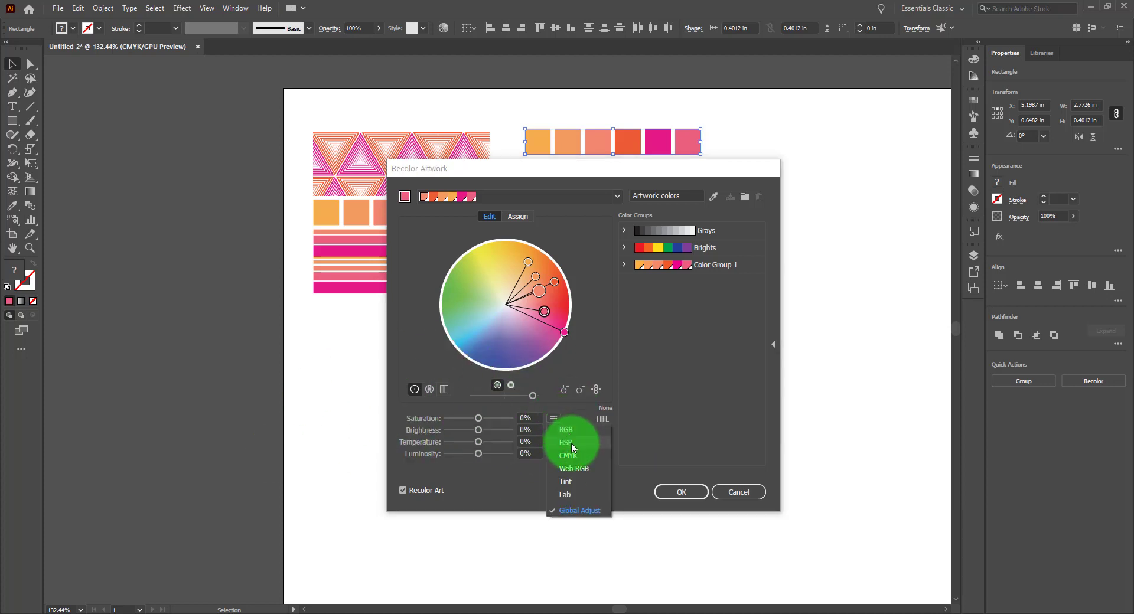
{"action": "left_click", "coordinate": [572, 444]}
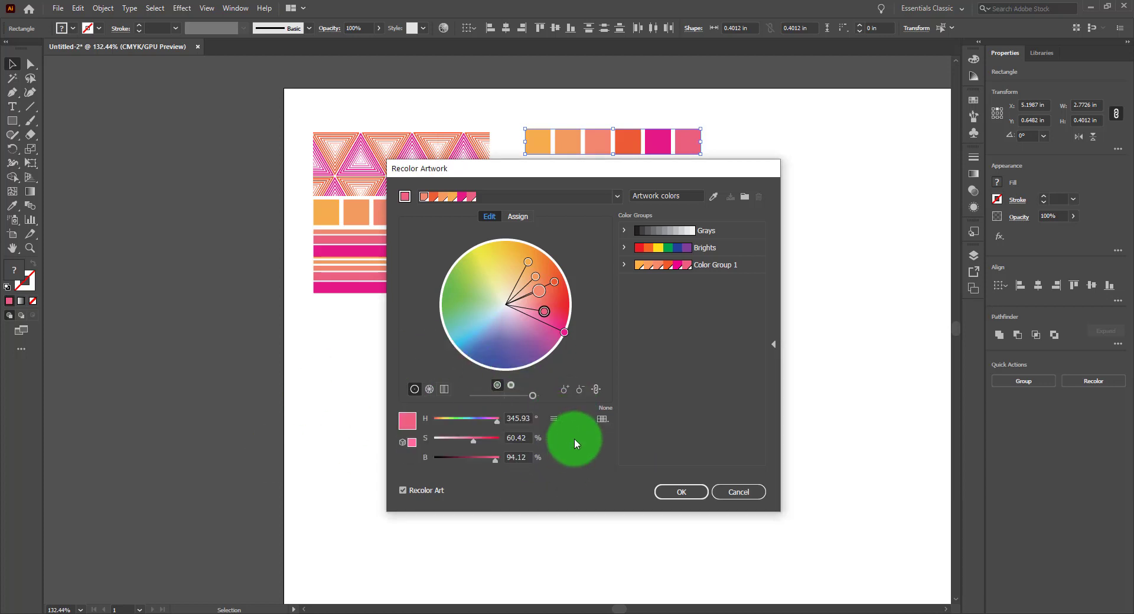
Browse the swatch library options for limiting the color group without choosing one
{"action": "left_click", "coordinate": [602, 419]}
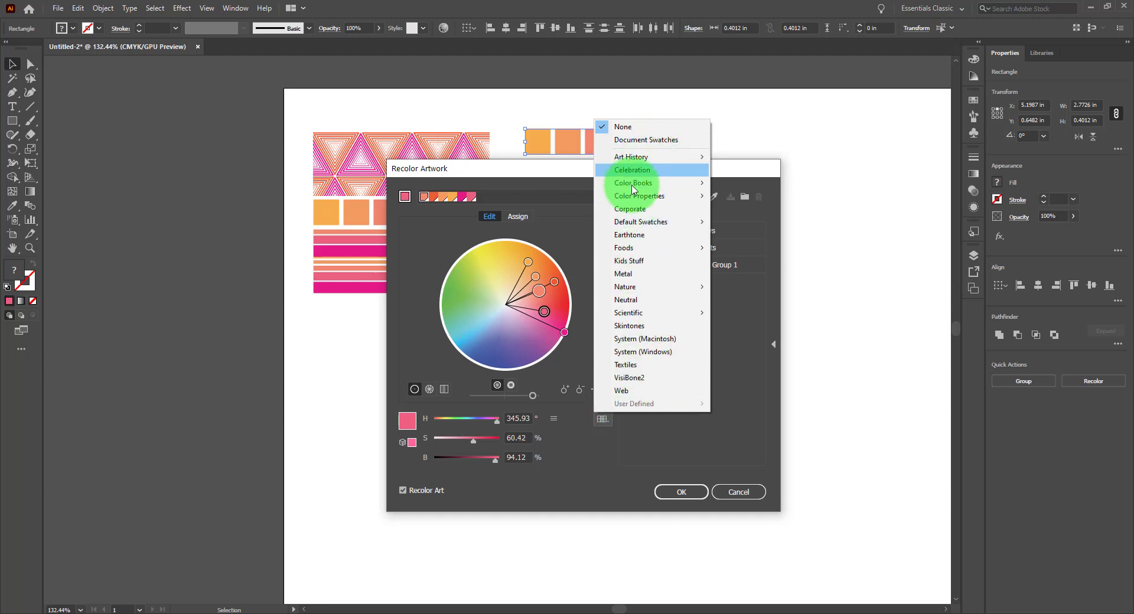
{"action": "mouse_move", "coordinate": [643, 161]}
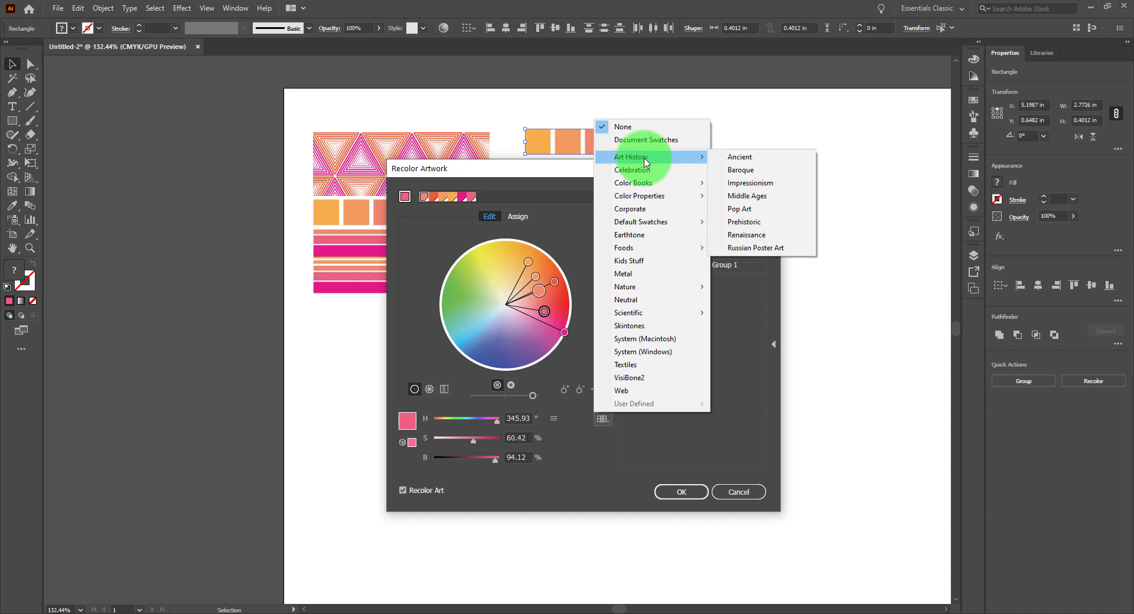
{"action": "mouse_move", "coordinate": [662, 186]}
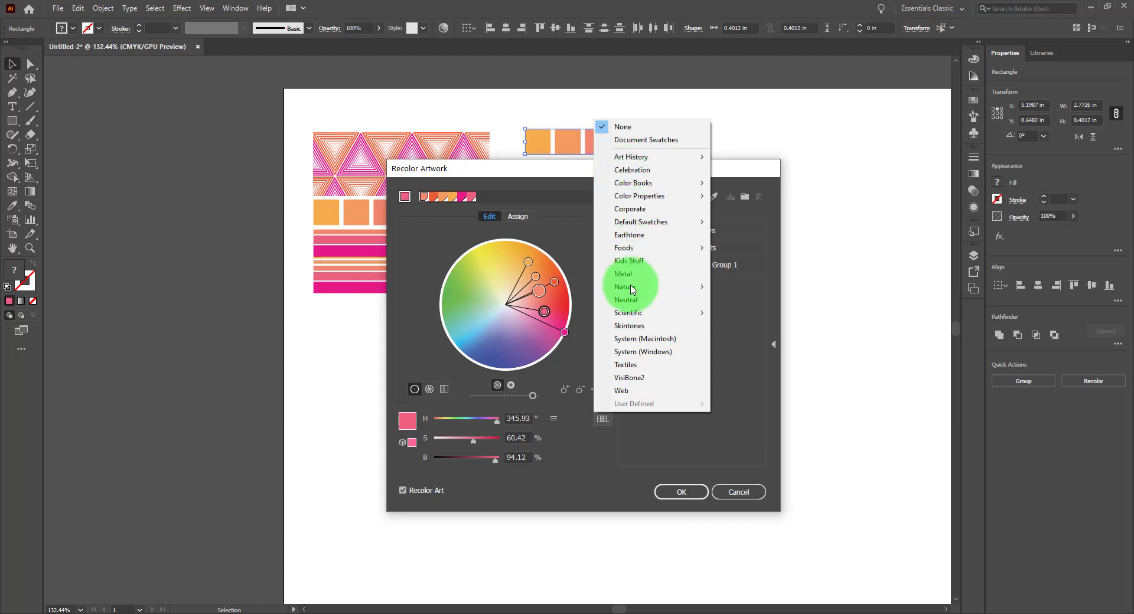
{"action": "left_click", "coordinate": [779, 131]}
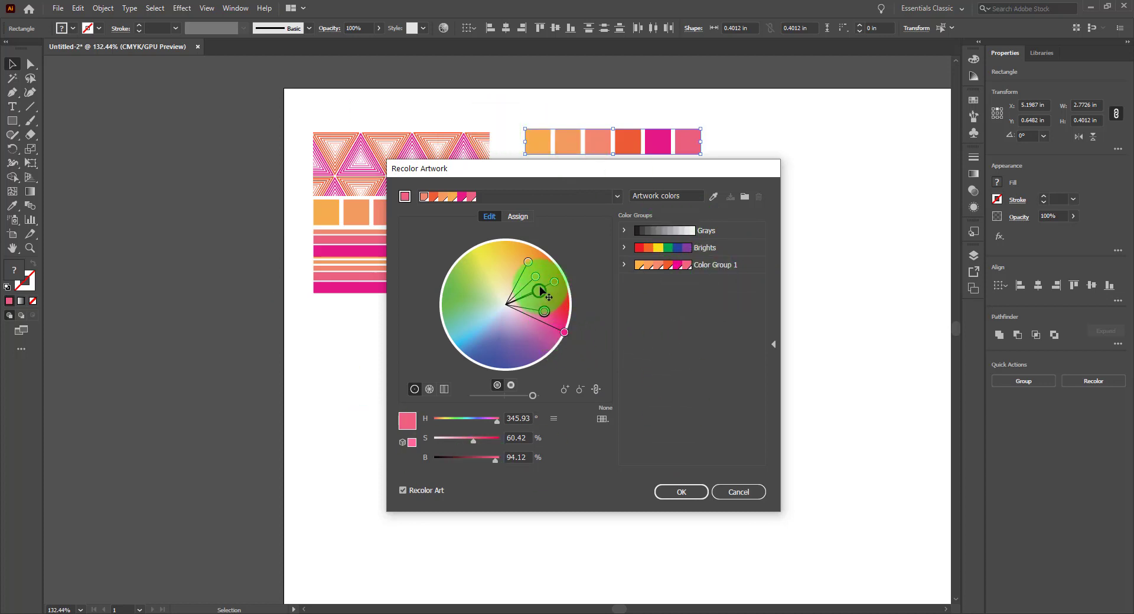
Drag the color markers on the wheel into yellow-green, green and blue hues and apply the recolor
{"action": "left_click", "coordinate": [563, 333]}
{"action": "left_click_drag", "start_coordinate": [565, 334], "coordinate": [464, 255]}
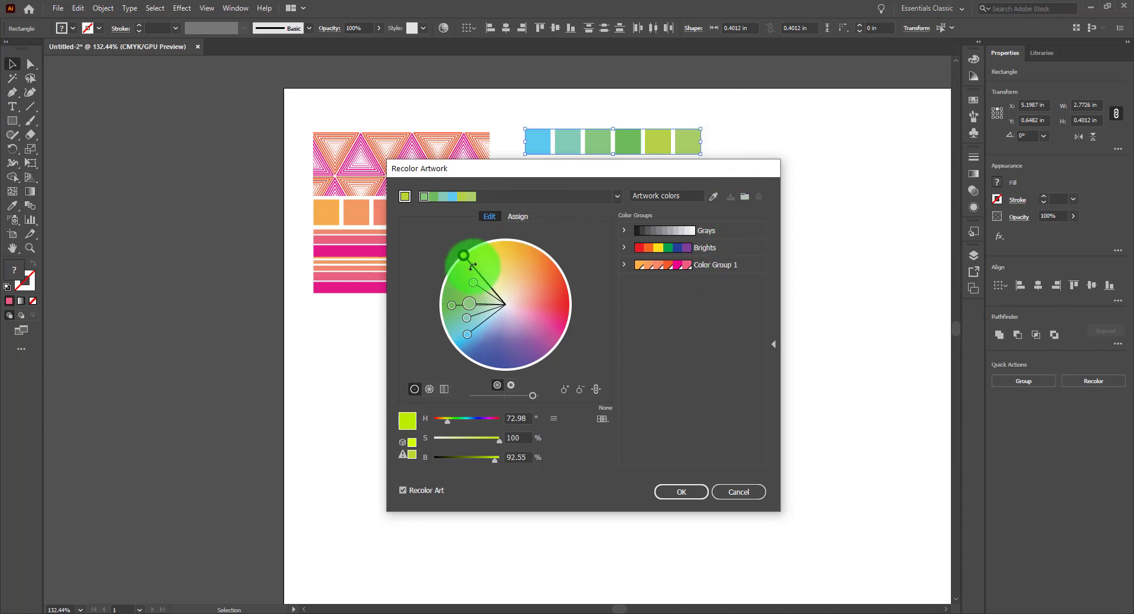
{"action": "mouse_move", "coordinate": [469, 309]}
{"action": "left_mouse_down"}
{"action": "mouse_move", "coordinate": [455, 301]}
{"action": "mouse_move", "coordinate": [466, 304]}
{"action": "left_mouse_up"}
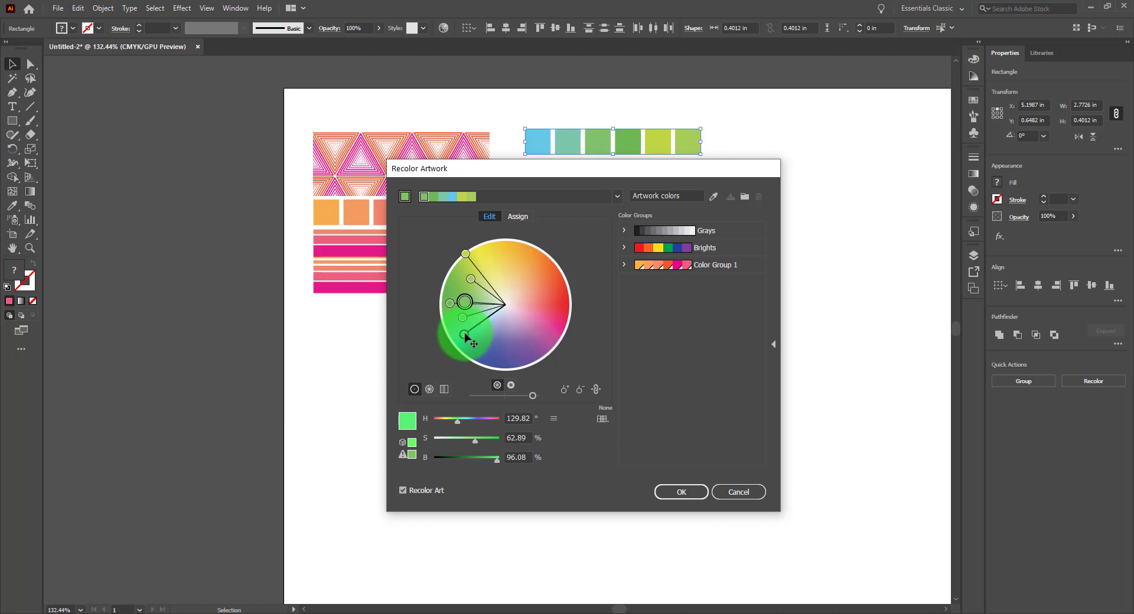
{"action": "left_click_drag", "start_coordinate": [463, 333], "coordinate": [461, 340]}
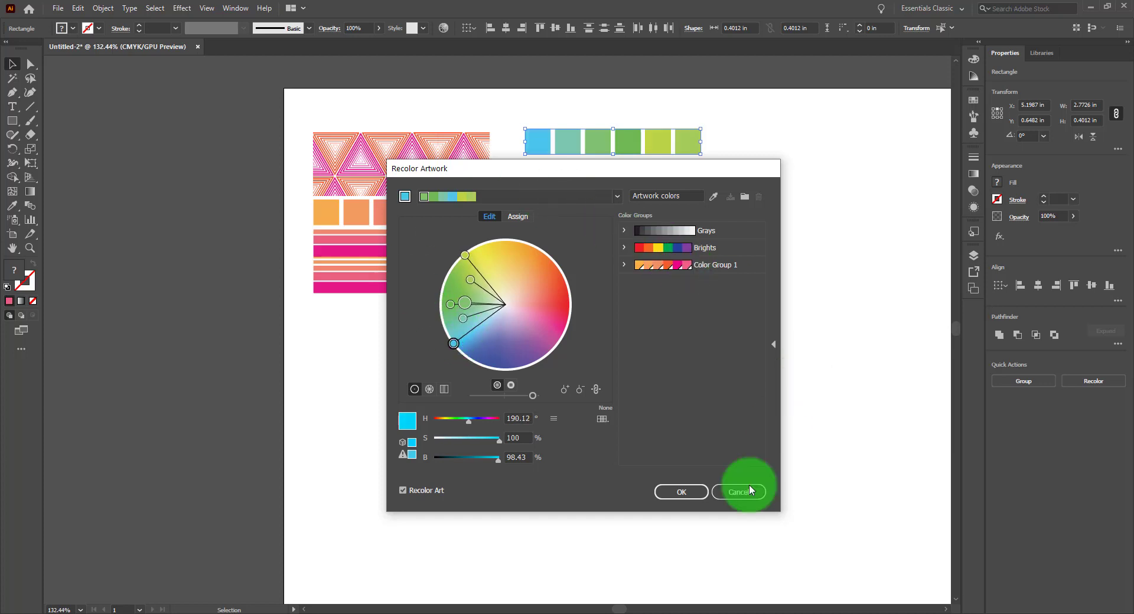
{"action": "left_click", "coordinate": [683, 493]}
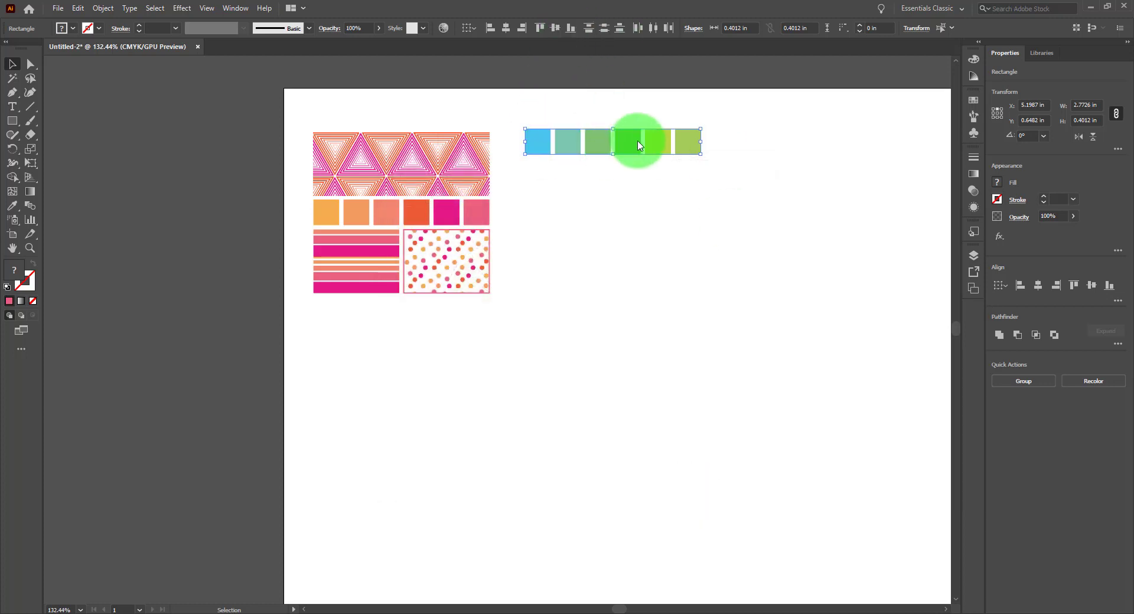
Save the recolored squares as a new color group named Blue Green Spring in the Swatches panel
{"action": "left_click", "coordinate": [973, 101]}
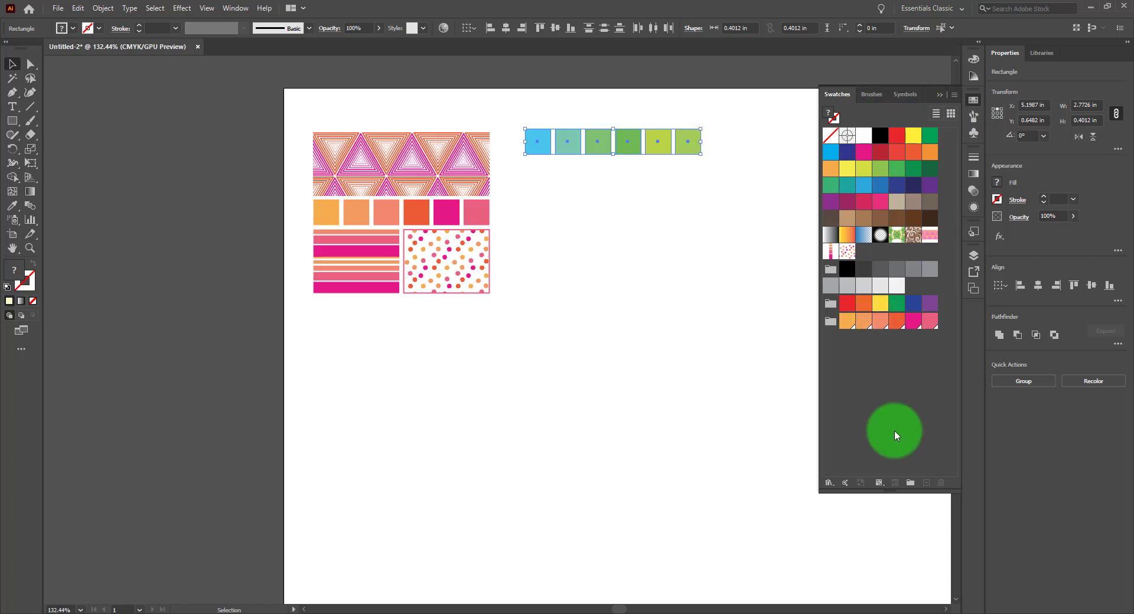
{"action": "left_click", "coordinate": [910, 484]}
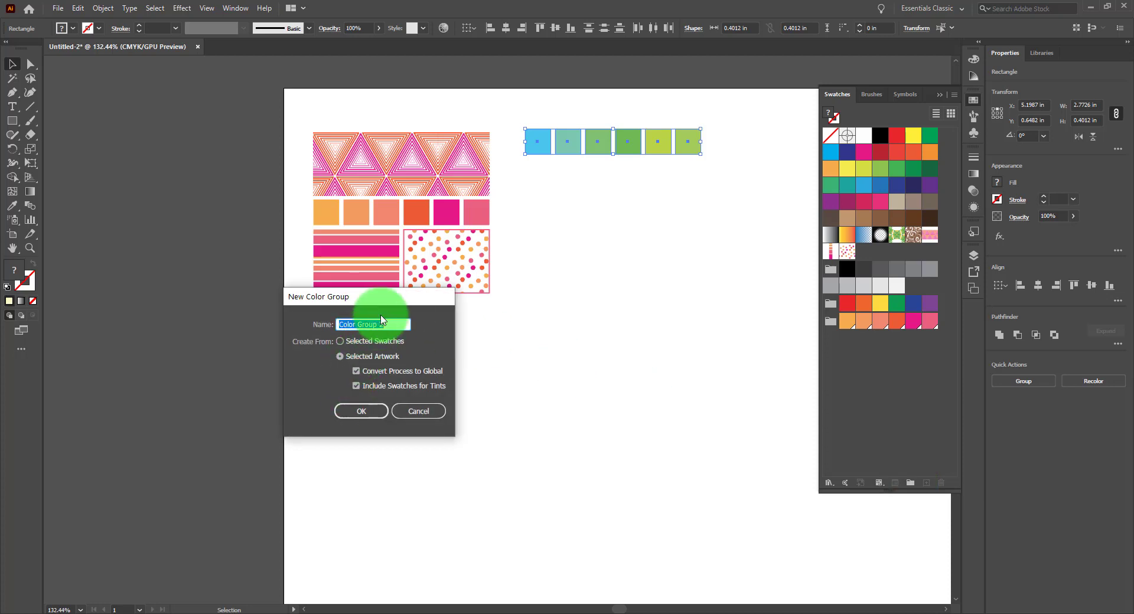
{"action": "left_click_drag", "start_coordinate": [402, 297], "coordinate": [672, 231]}
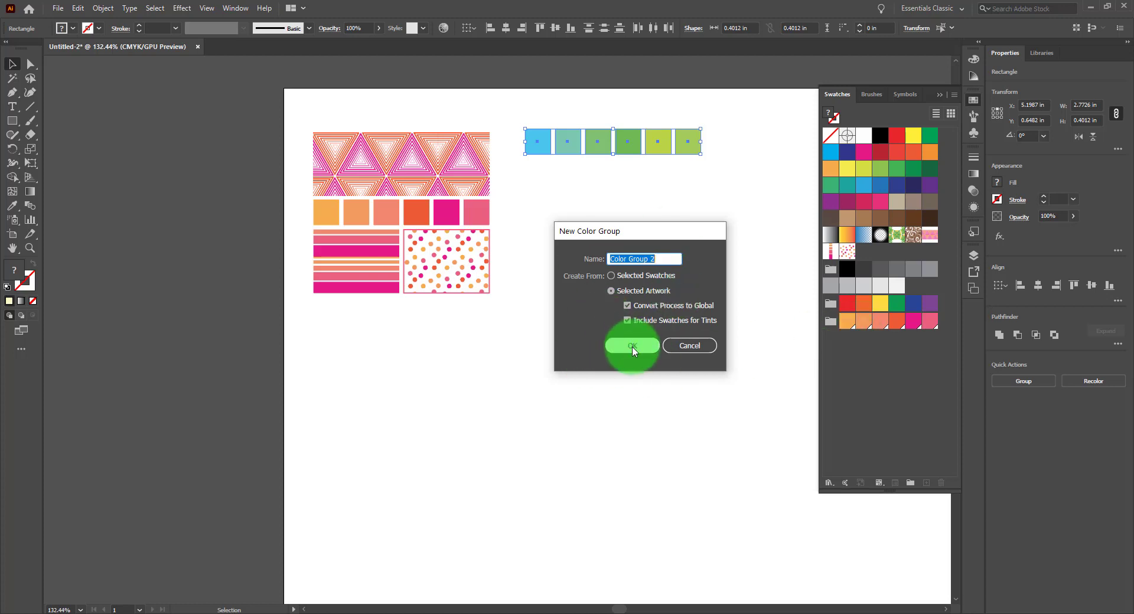
{"action": "type", "text": "Cool"}
{"action": "key", "text": "BackSpace"}
{"action": "key", "text": "BackSpace"}
{"action": "key", "text": "BackSpace"}
{"action": "type", "text": "Cool B"}
{"action": "key", "text": "BackSpace"}
{"action": "key", "text": "BackSpace"}
{"action": "key", "text": "BackSpace"}
{"action": "key", "text": "BackSpace"}
{"action": "key", "text": "BackSpace"}
{"action": "key", "text": "BackSpace"}
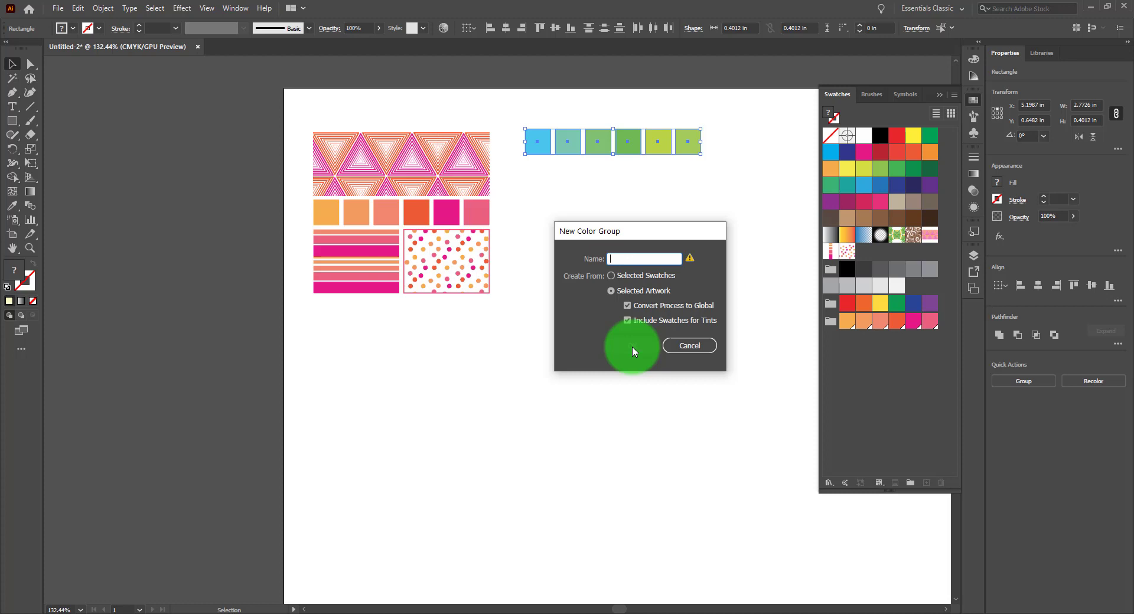
{"action": "type", "text": "Blue "}
{"action": "type", "text": "B"}
{"action": "type", "text": "reen Spr"}
{"action": "type", "text": "ing"}
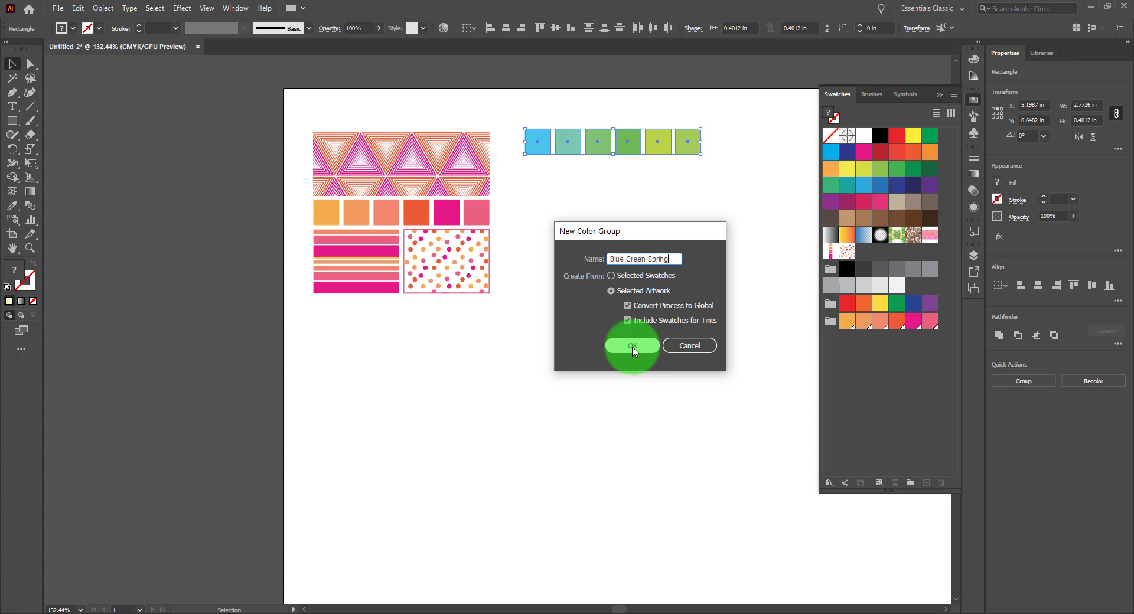
{"action": "left_click", "coordinate": [631, 347]}
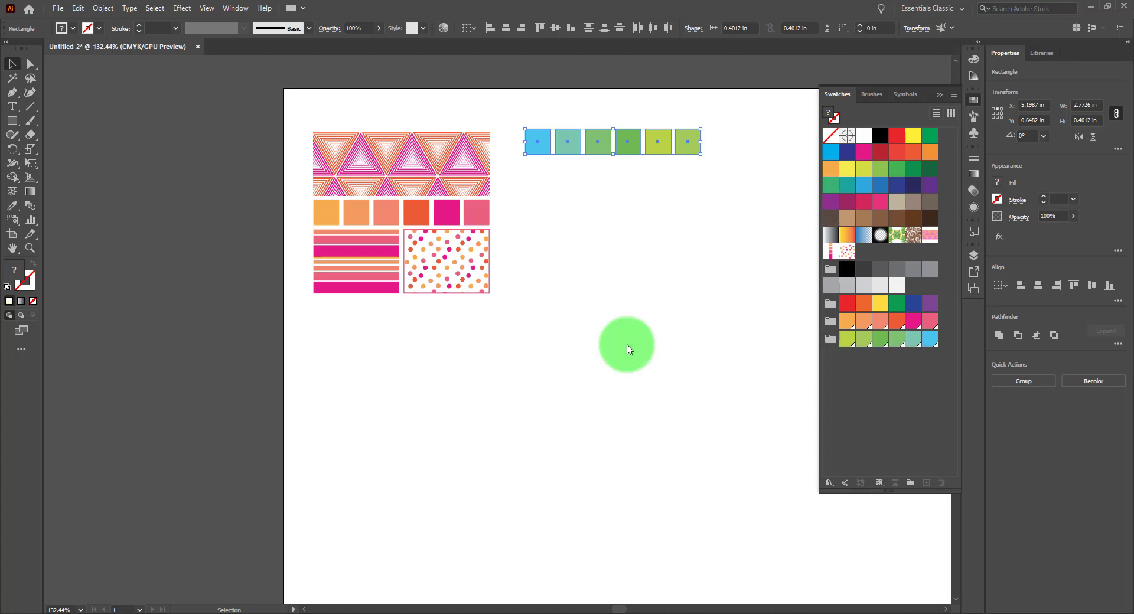
Reopen Recolor Artwork and set the preset to the Earthtone color library
{"action": "left_click", "coordinate": [444, 29]}
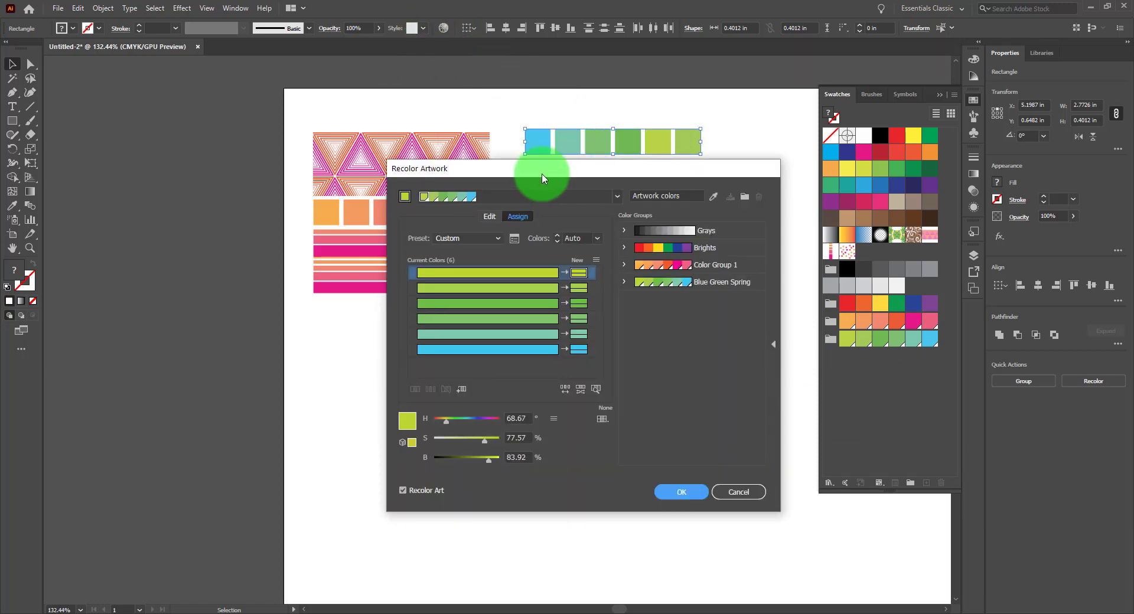
{"action": "left_click_drag", "start_coordinate": [543, 178], "coordinate": [525, 93]}
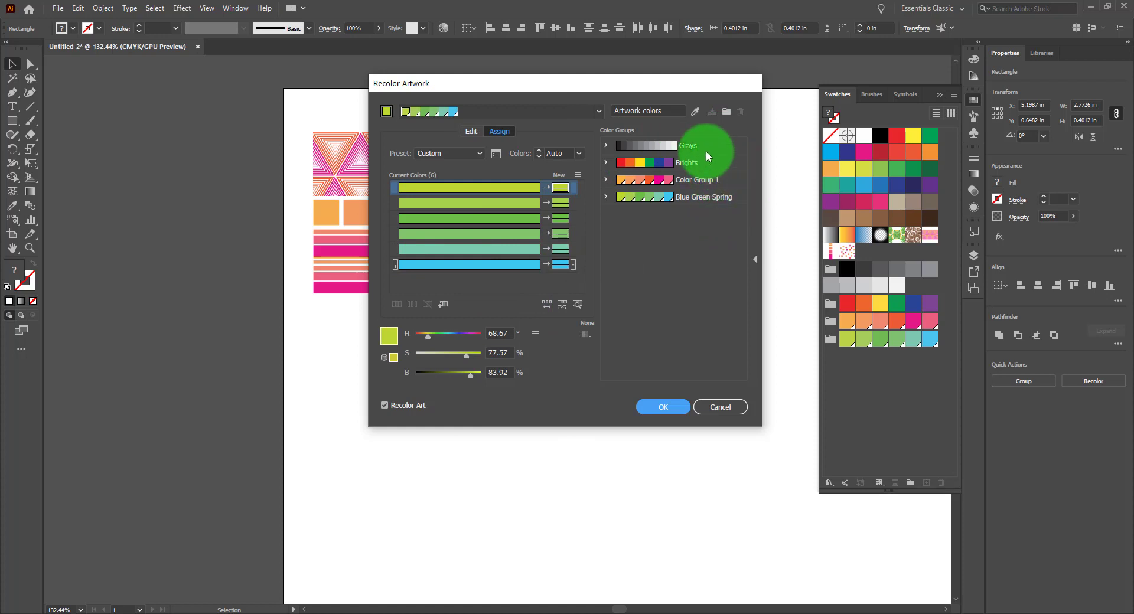
{"action": "left_click", "coordinate": [479, 152]}
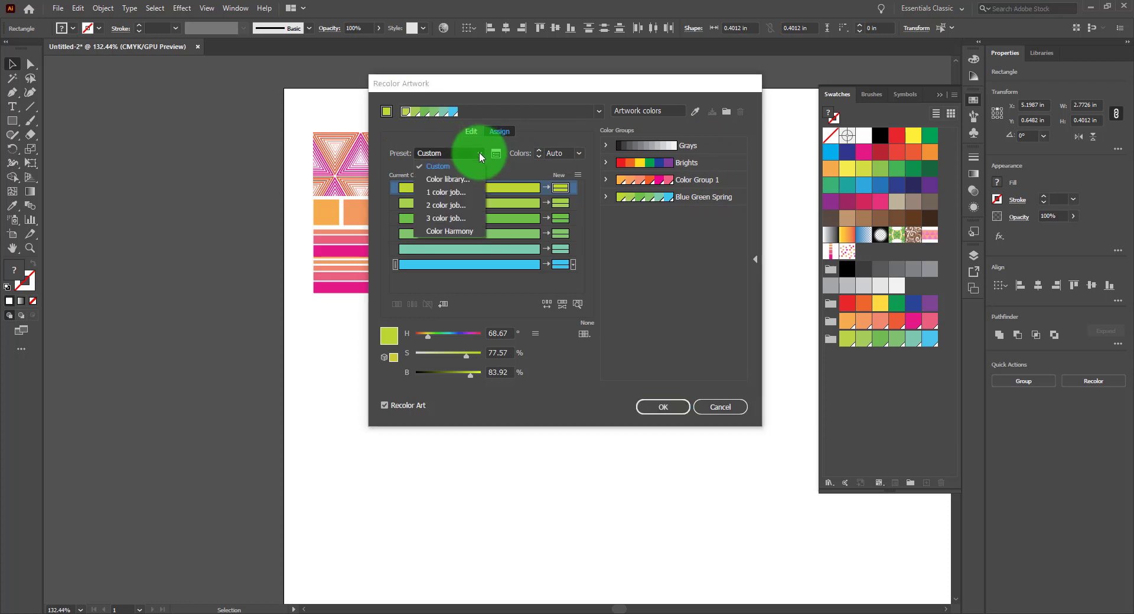
{"action": "left_click", "coordinate": [463, 182]}
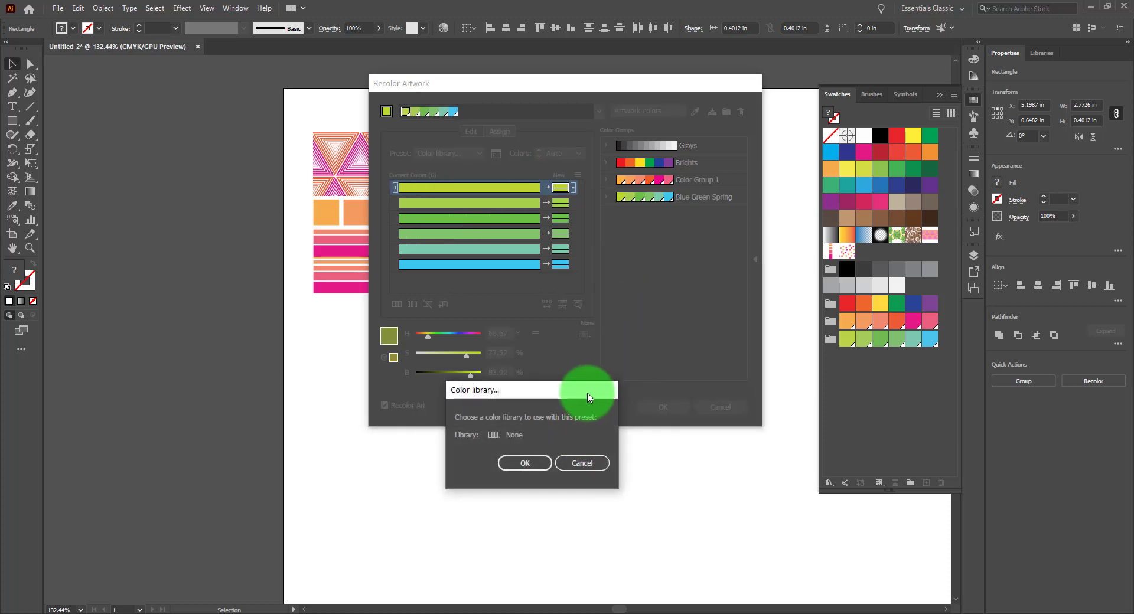
{"action": "left_click_drag", "start_coordinate": [586, 400], "coordinate": [725, 261]}
{"action": "left_click", "coordinate": [636, 298]}
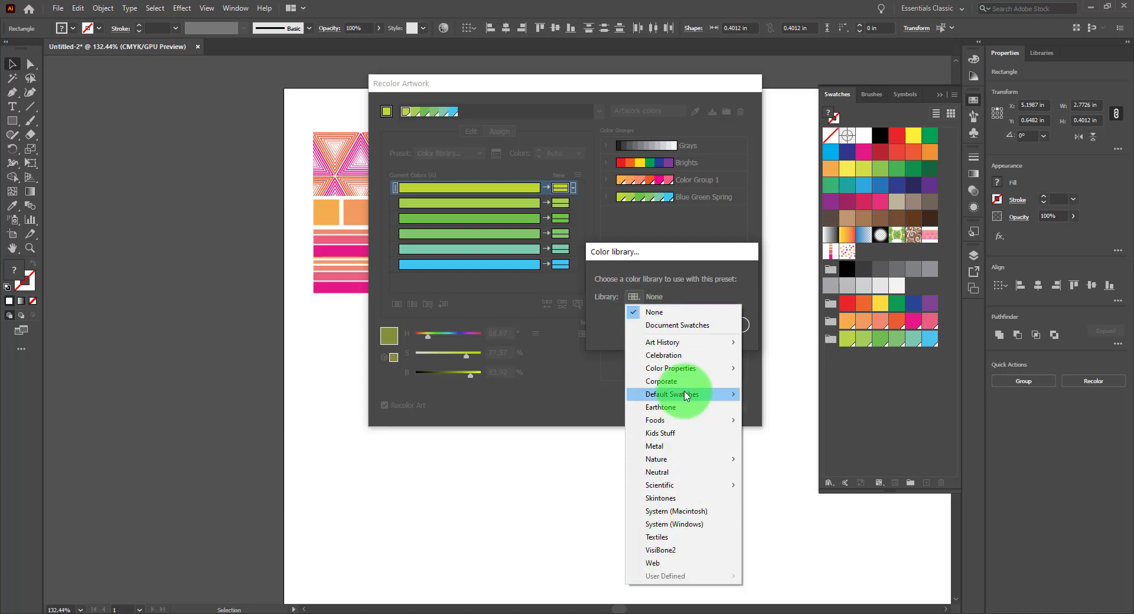
{"action": "mouse_move", "coordinate": [686, 396]}
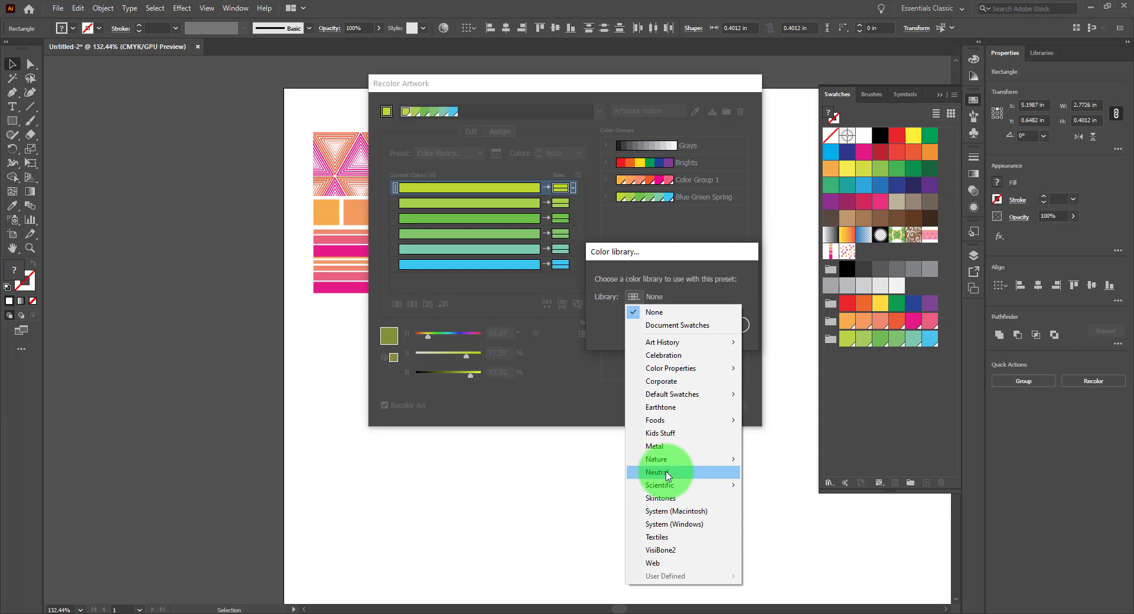
{"action": "mouse_move", "coordinate": [662, 486]}
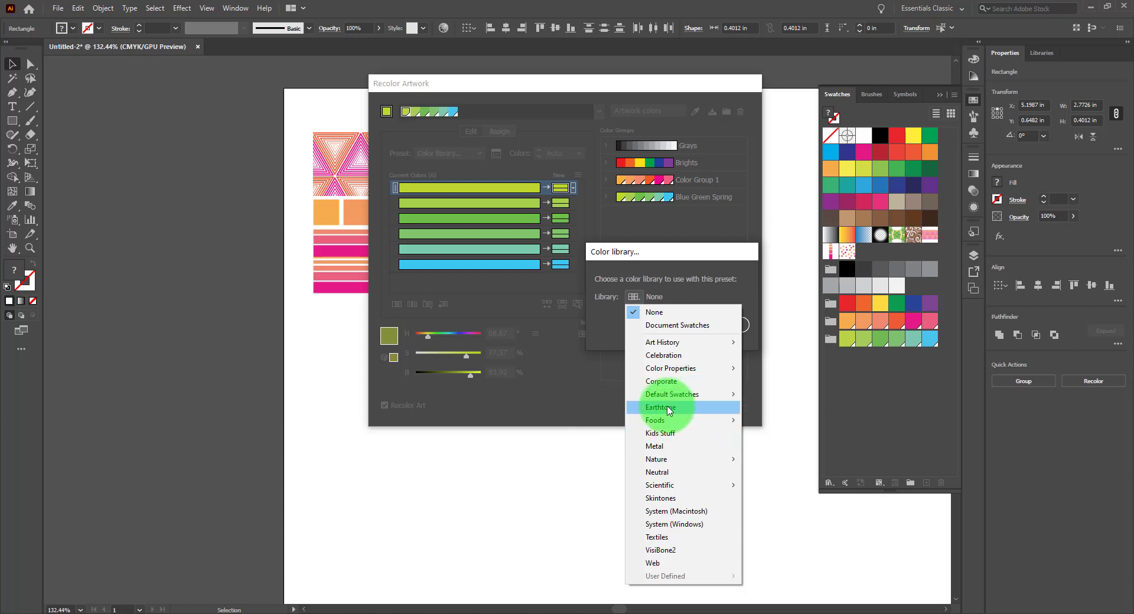
{"action": "left_click", "coordinate": [663, 407]}
{"action": "left_click", "coordinate": [664, 326]}
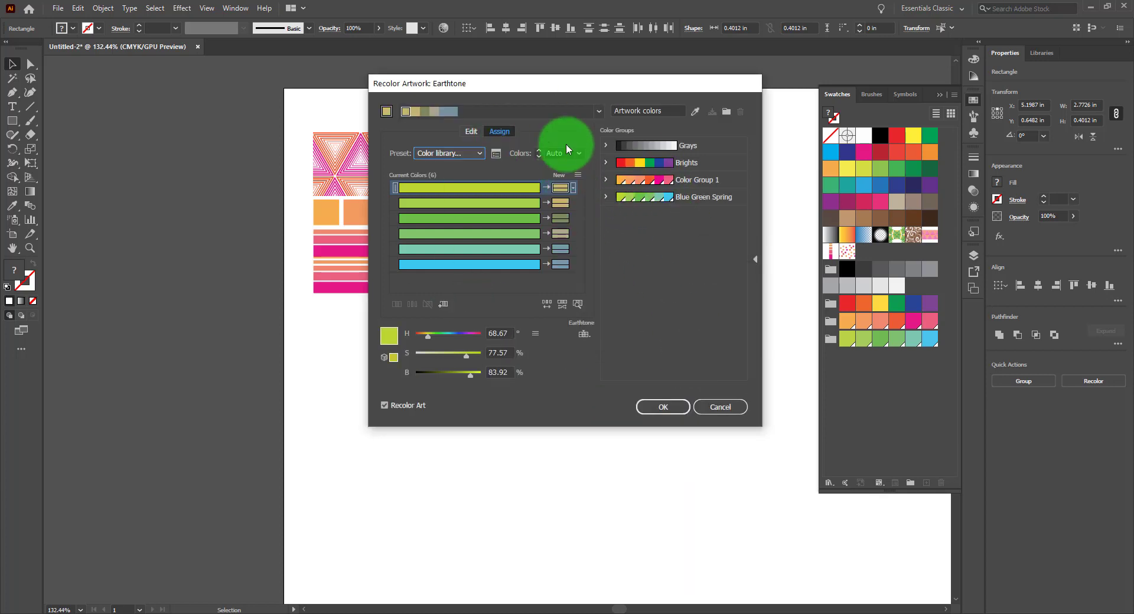
{"action": "left_click_drag", "start_coordinate": [571, 88], "coordinate": [582, 187]}
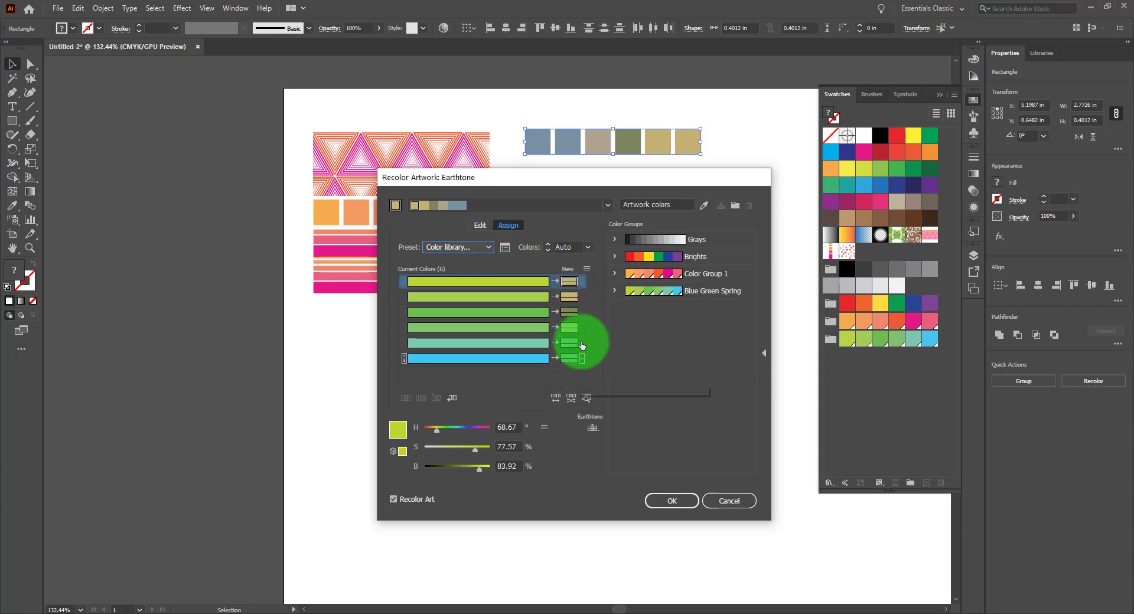
Set the recolor preset back to Custom
{"action": "left_click", "coordinate": [490, 247]}
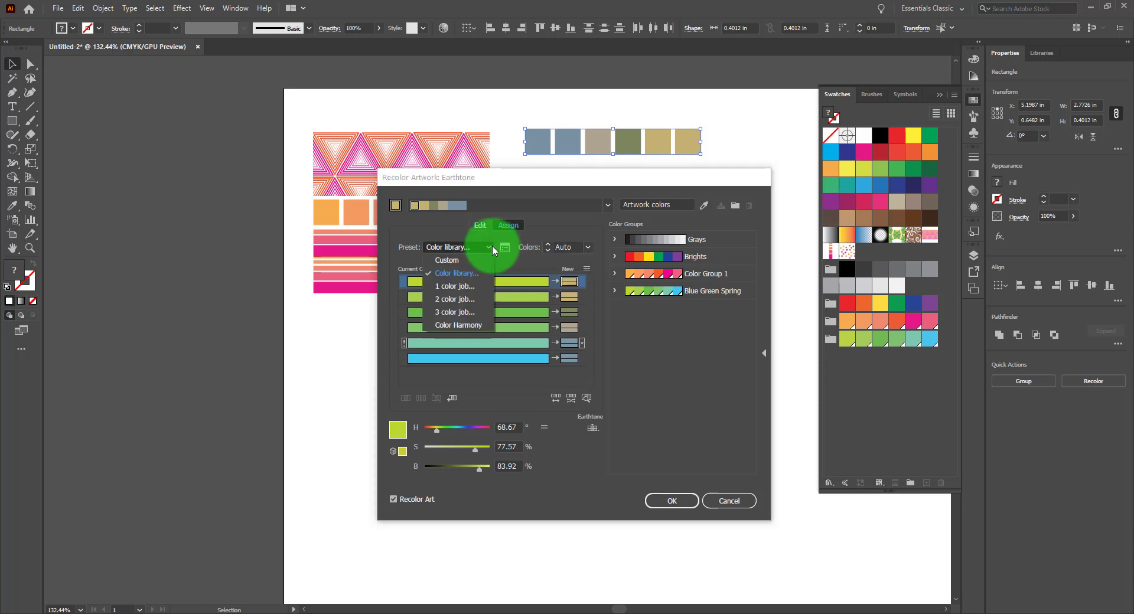
{"action": "left_click", "coordinate": [459, 259]}
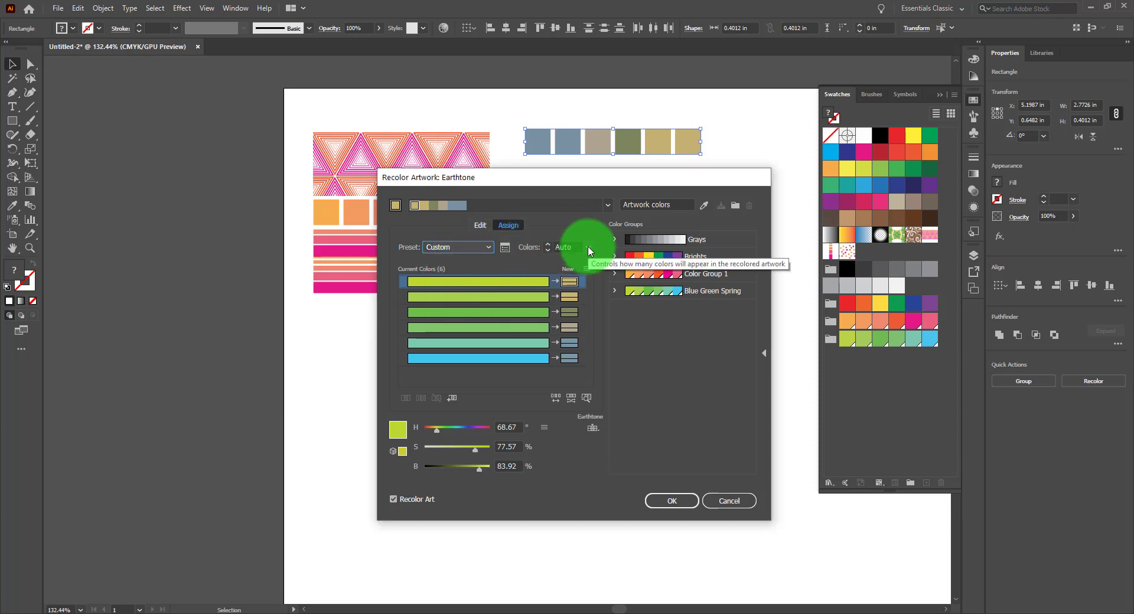
{"action": "left_click", "coordinate": [726, 503]}
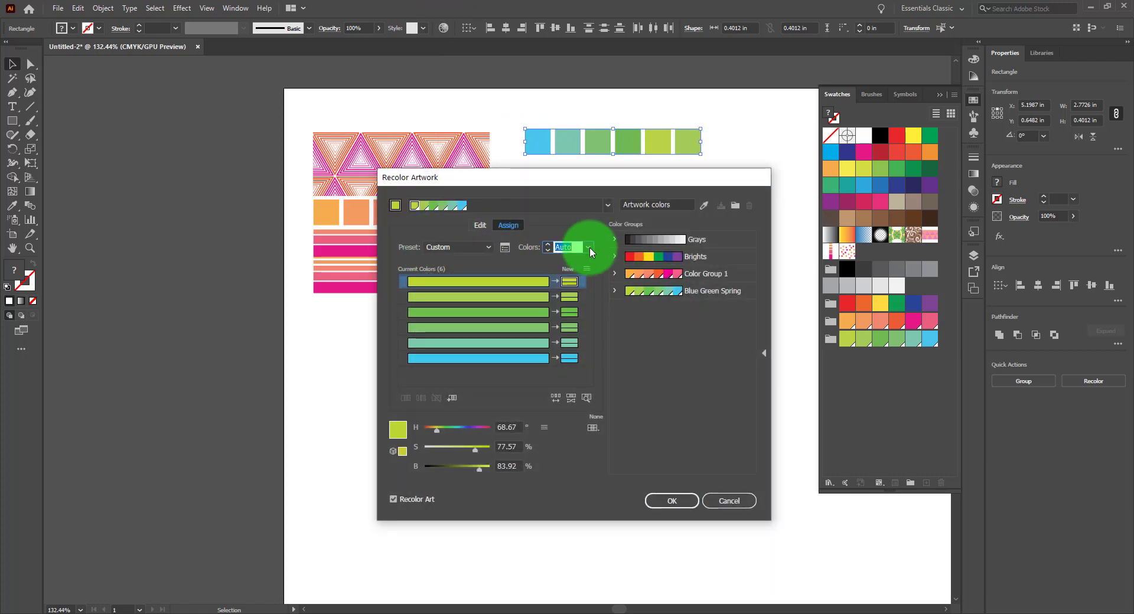
Reduce the recolor to 4 colors and open the top row's colorization method options
{"action": "left_click", "coordinate": [588, 247]}
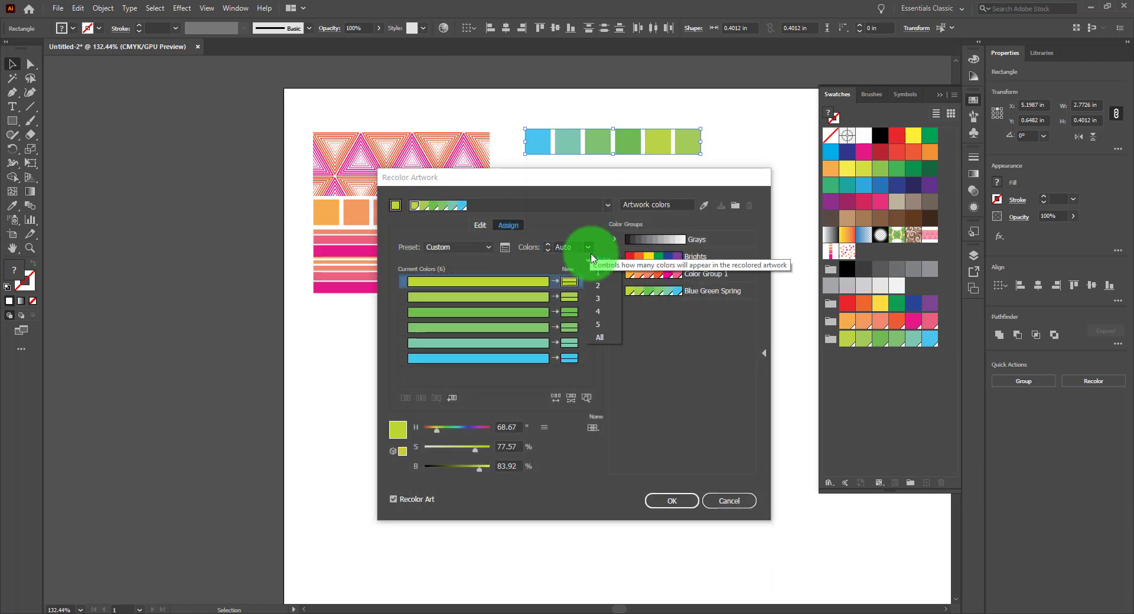
{"action": "left_click", "coordinate": [598, 311]}
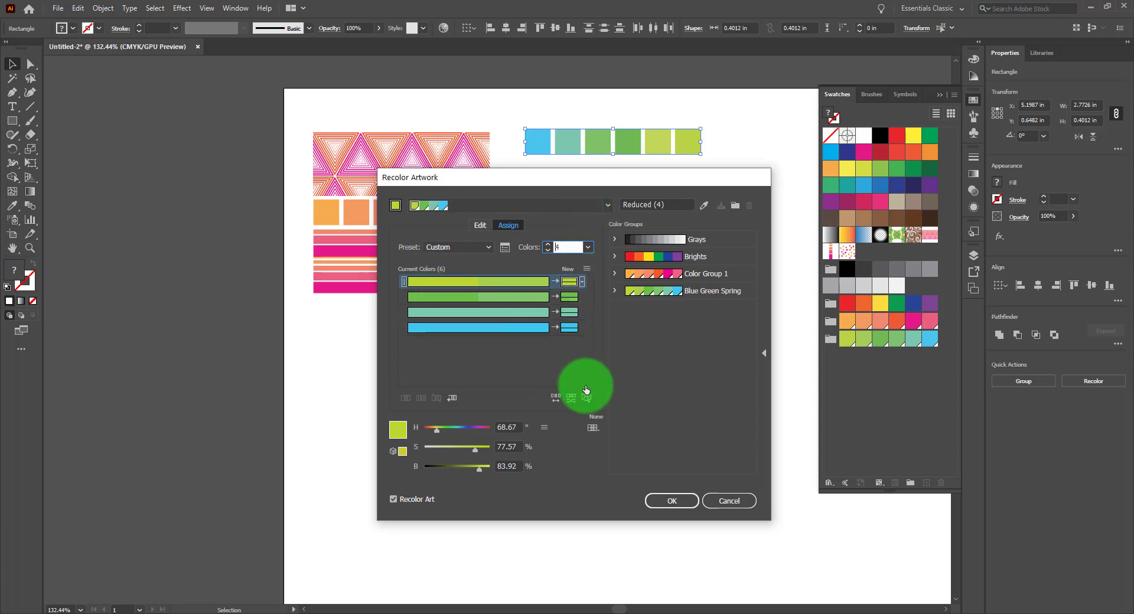
{"action": "left_click", "coordinate": [503, 286]}
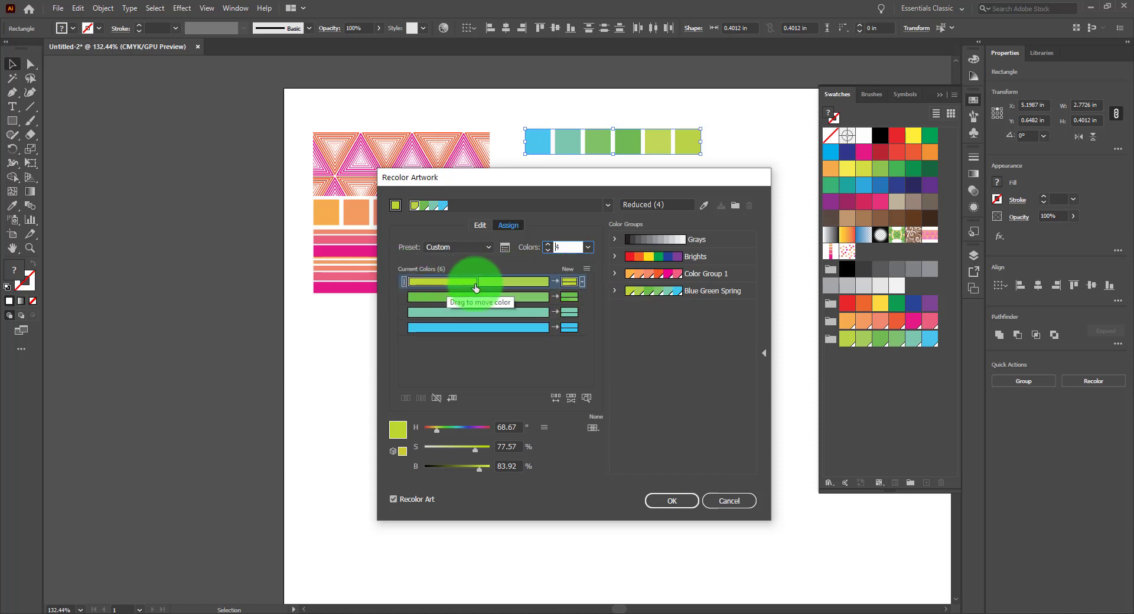
{"action": "left_click", "coordinate": [583, 285]}
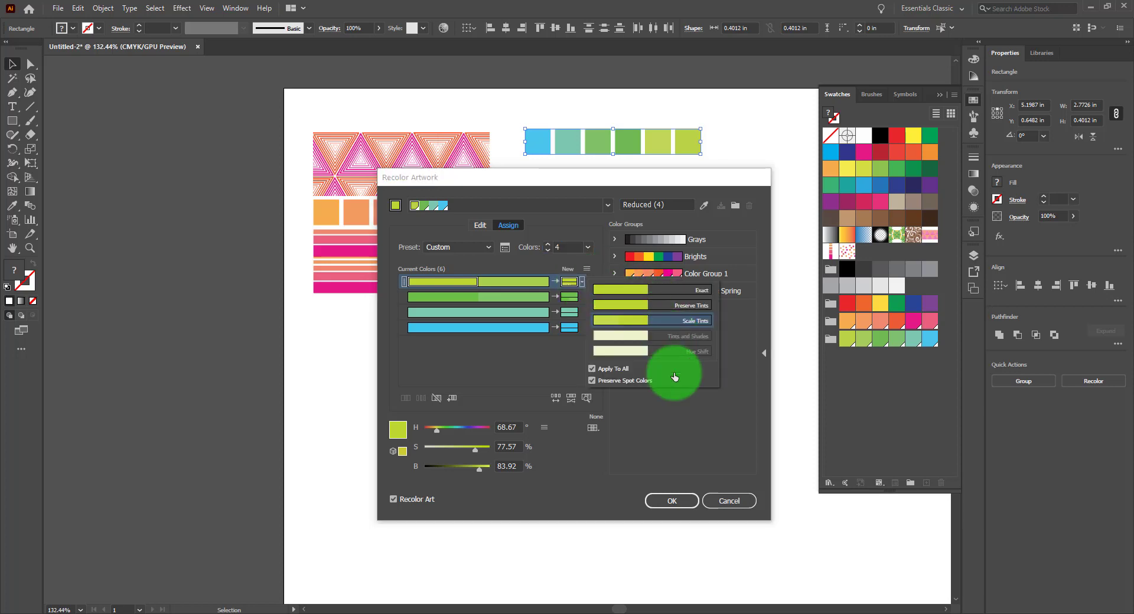
{"action": "left_click", "coordinate": [582, 286]}
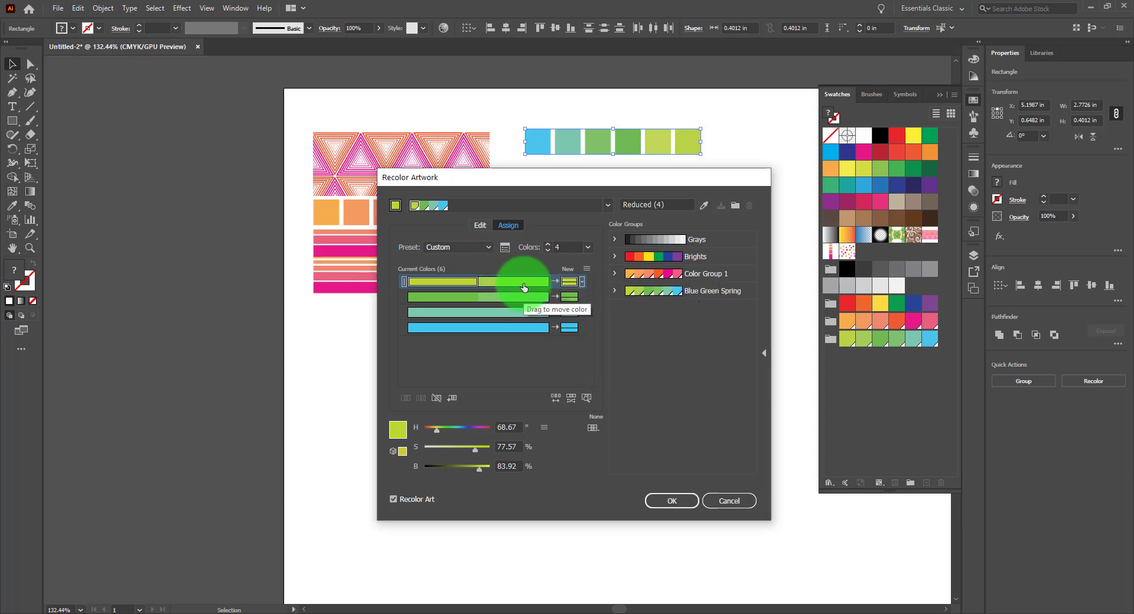
Move current colors between rows to change which new colors they map to
{"action": "left_click_drag", "start_coordinate": [523, 285], "coordinate": [519, 311]}
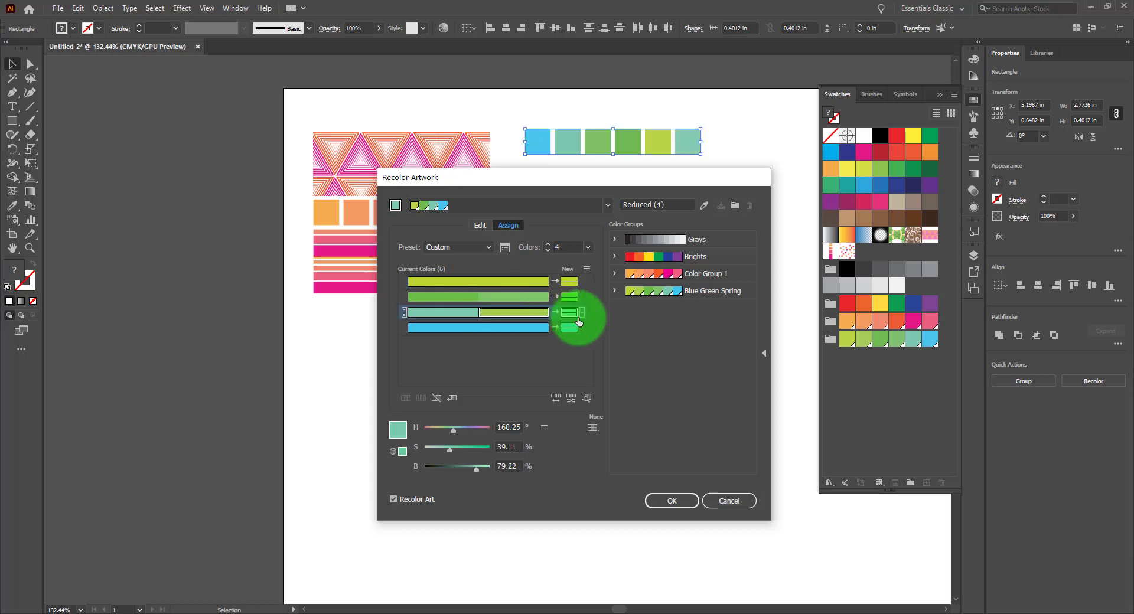
{"action": "left_click_drag", "start_coordinate": [440, 315], "coordinate": [523, 327]}
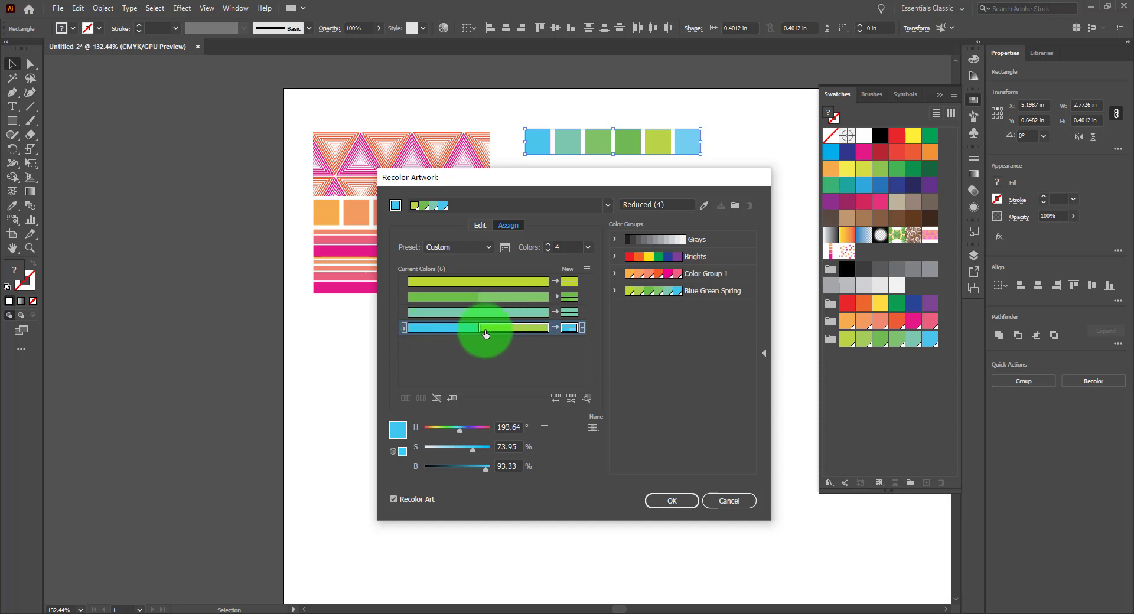
{"action": "left_click_drag", "start_coordinate": [531, 332], "coordinate": [572, 297]}
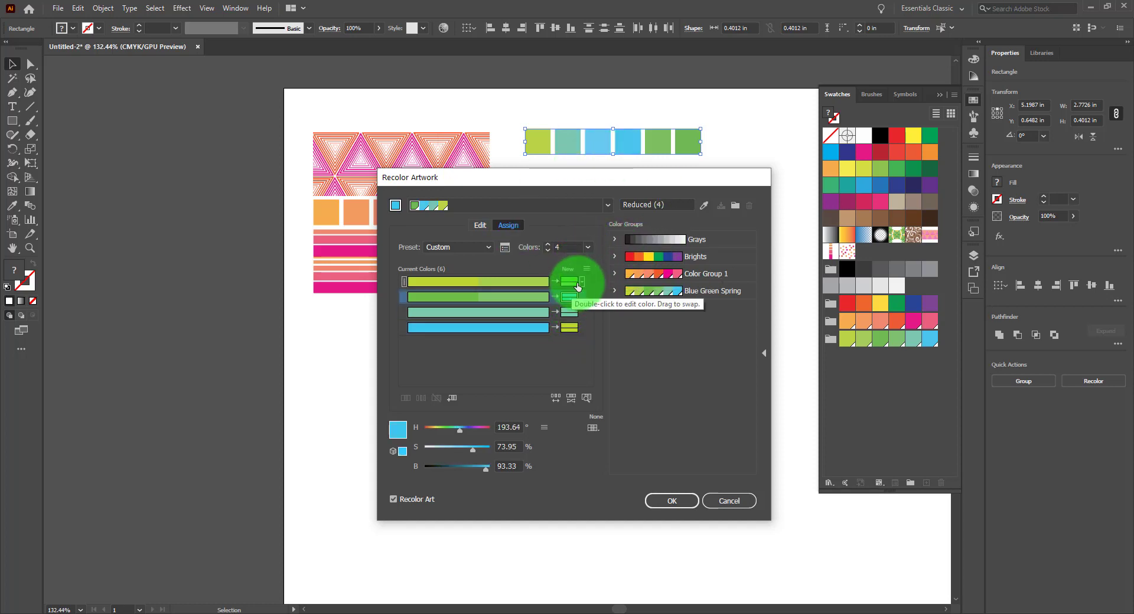
Try the Exact and Preserve Tints colorization methods for the first color row
{"action": "left_click", "coordinate": [582, 286]}
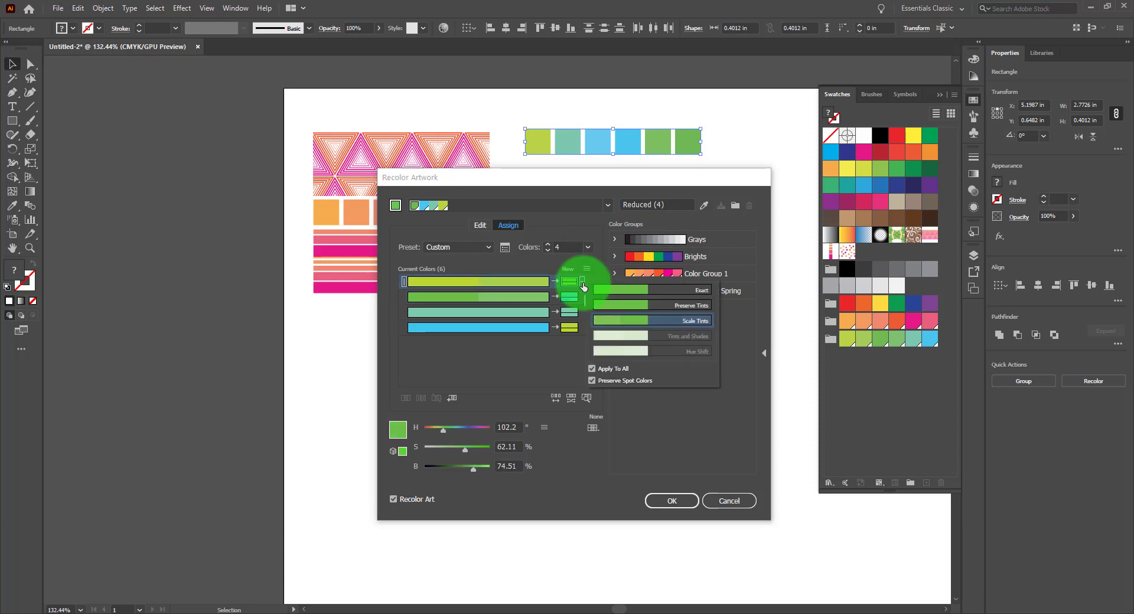
{"action": "left_click", "coordinate": [668, 304]}
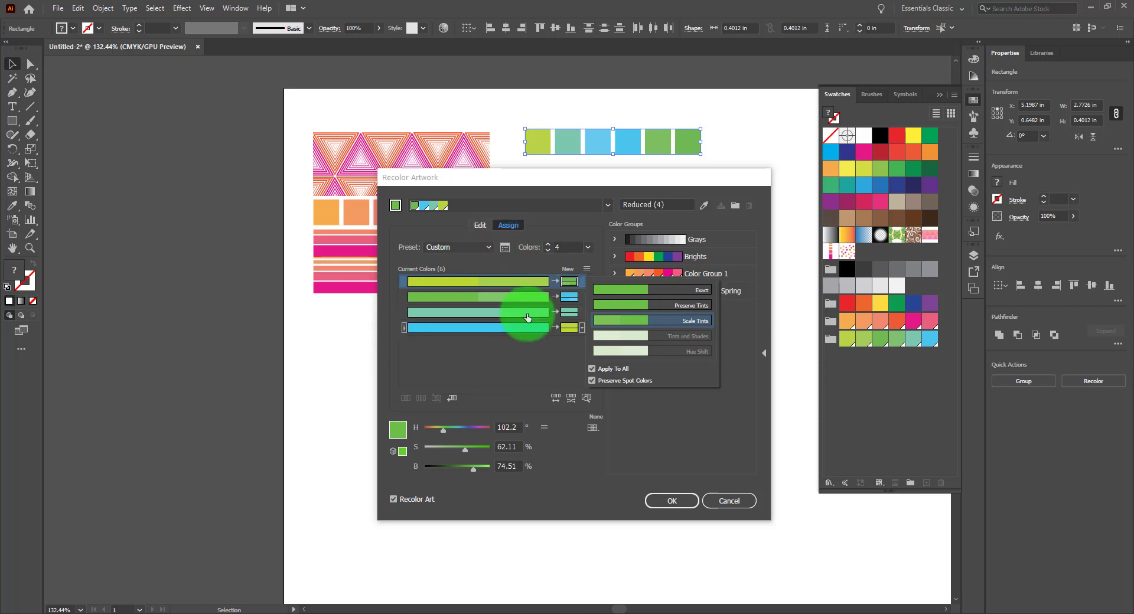
{"action": "left_click", "coordinate": [653, 293]}
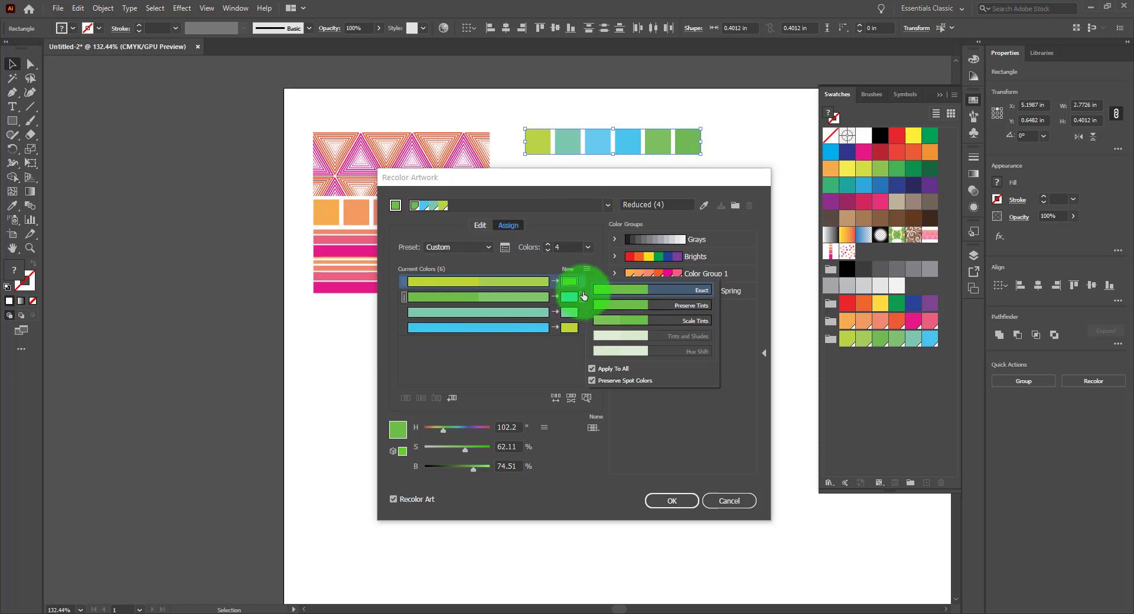
{"action": "left_click", "coordinate": [620, 304]}
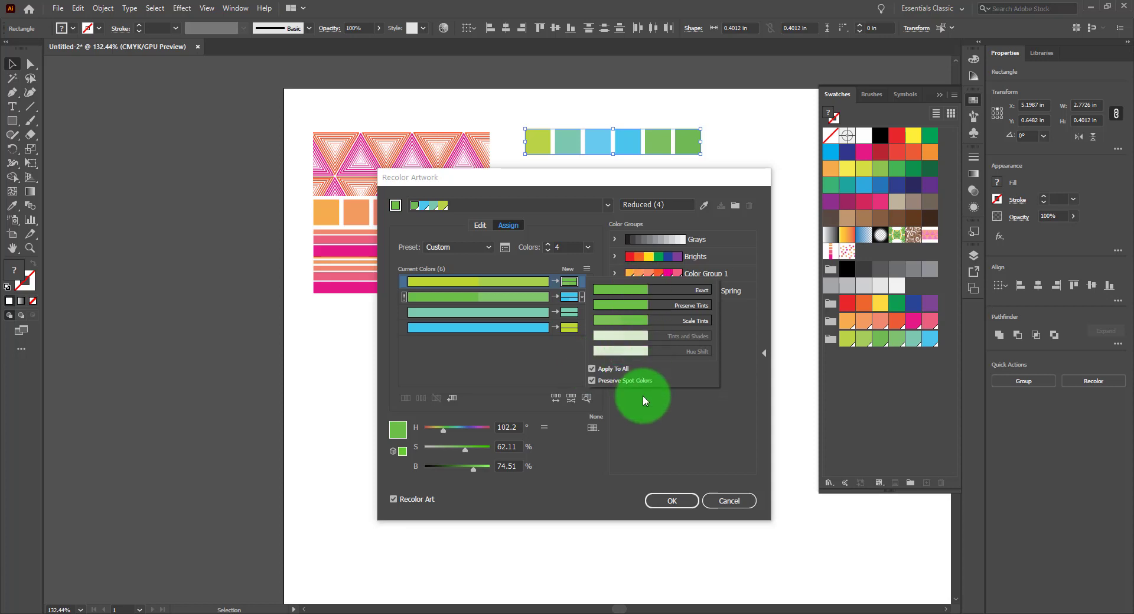
{"action": "left_click", "coordinate": [698, 410]}
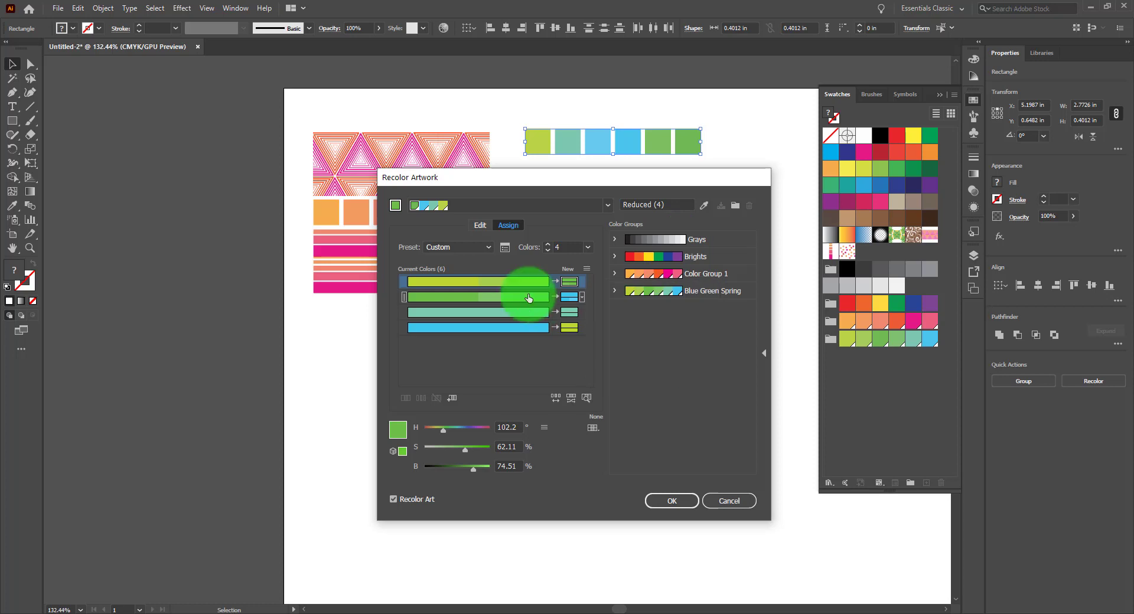
Sort the new colors by Hue - forward and then by Hue - backward
{"action": "left_click", "coordinate": [586, 271]}
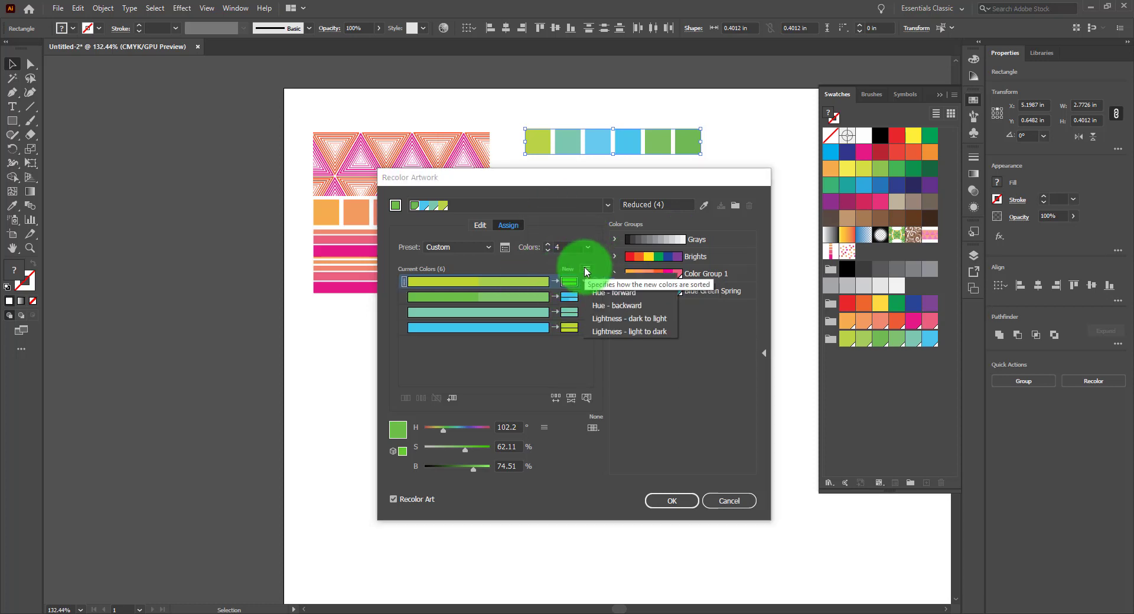
{"action": "left_click", "coordinate": [640, 293]}
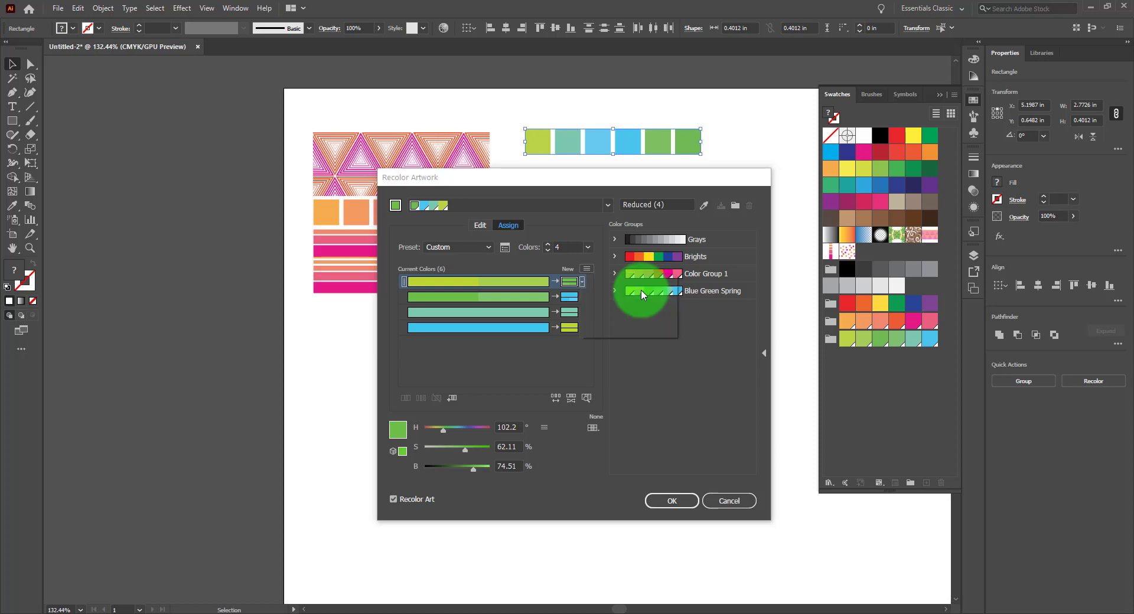
{"action": "left_click", "coordinate": [587, 269]}
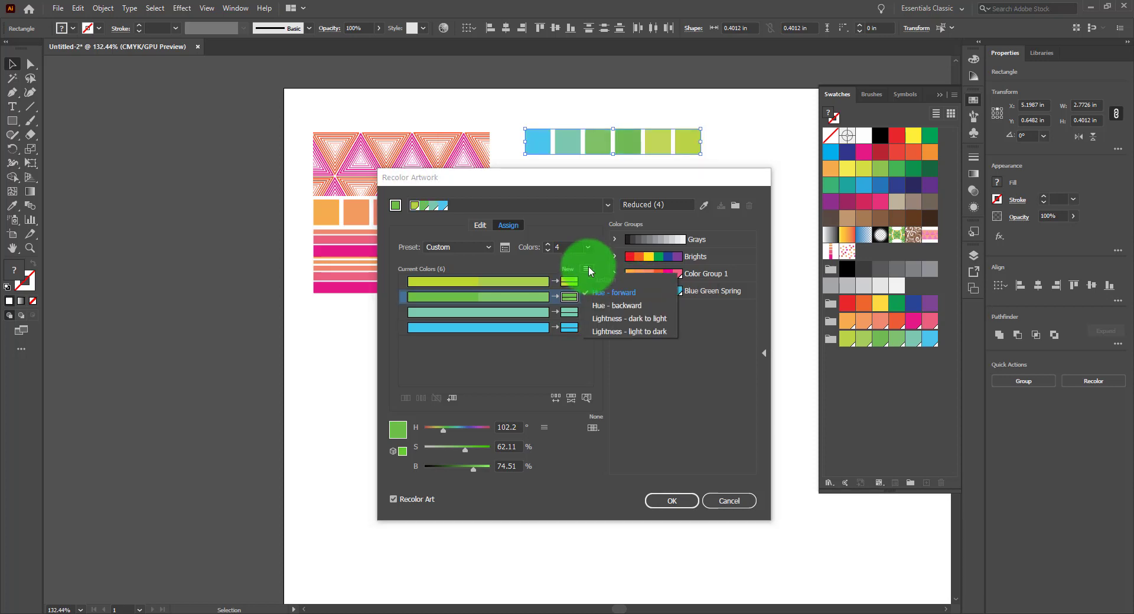
{"action": "left_click", "coordinate": [610, 306]}
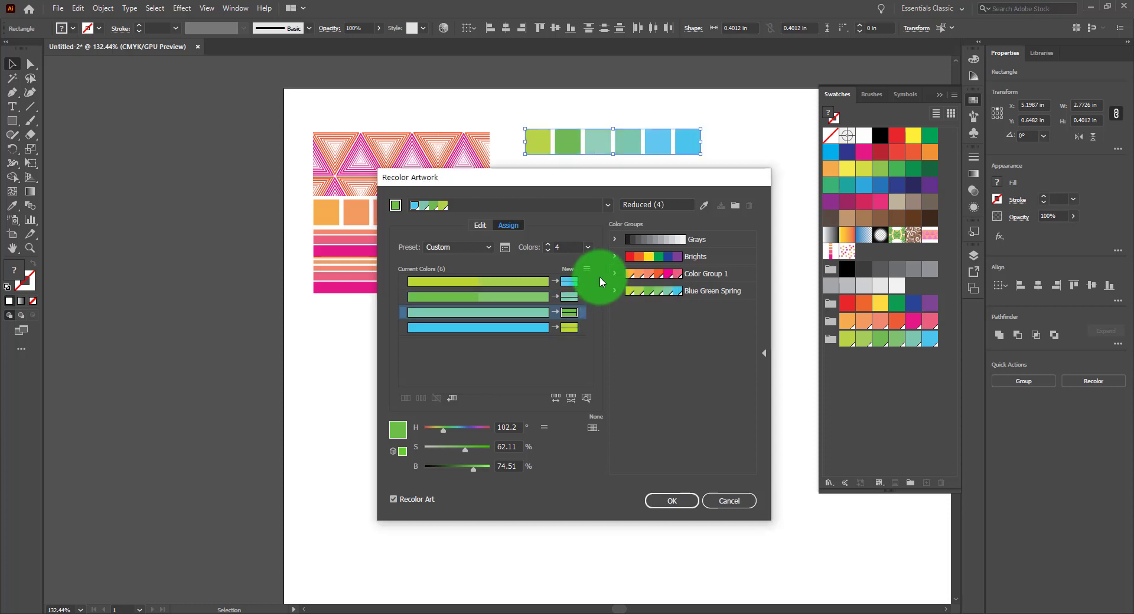
Sort the new colors by Lightness - dark to light and then by Lightness - light to dark
{"action": "left_click", "coordinate": [569, 311]}
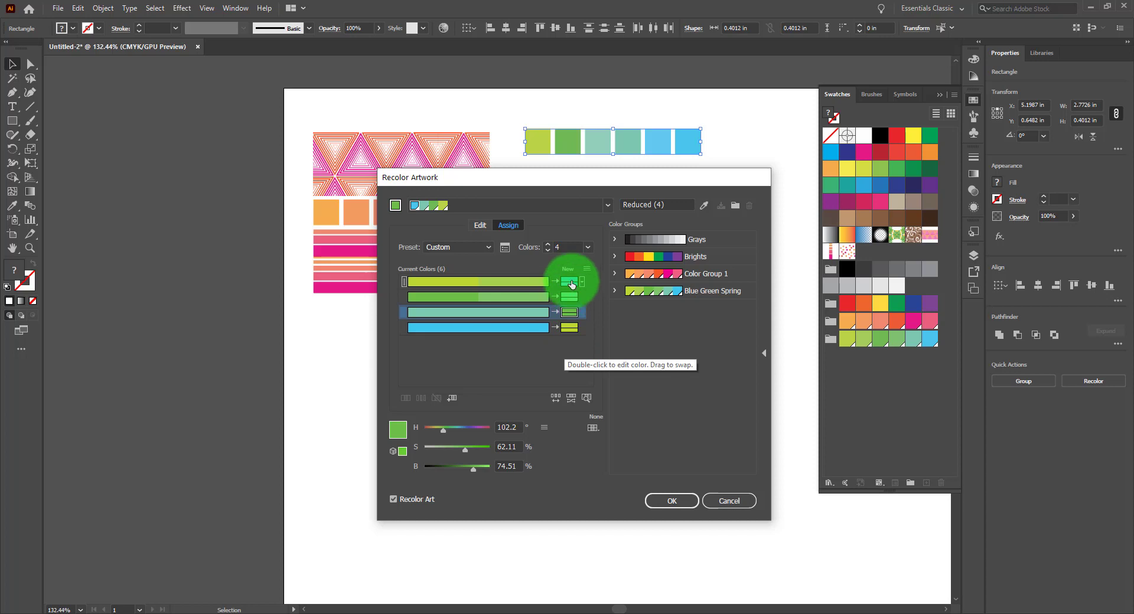
{"action": "left_click", "coordinate": [586, 268]}
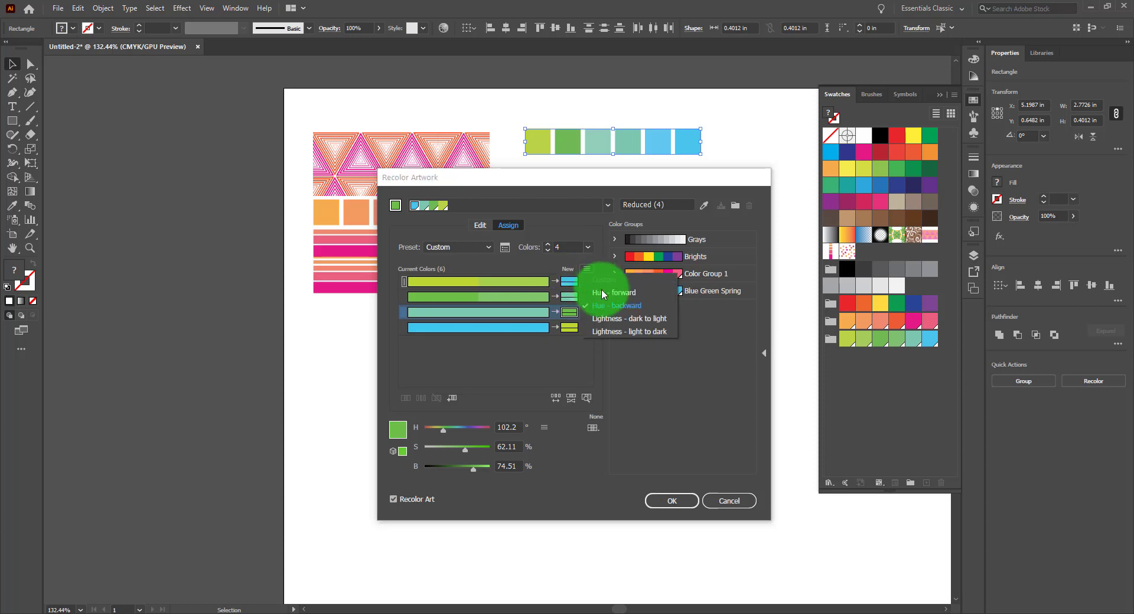
{"action": "left_click", "coordinate": [621, 320]}
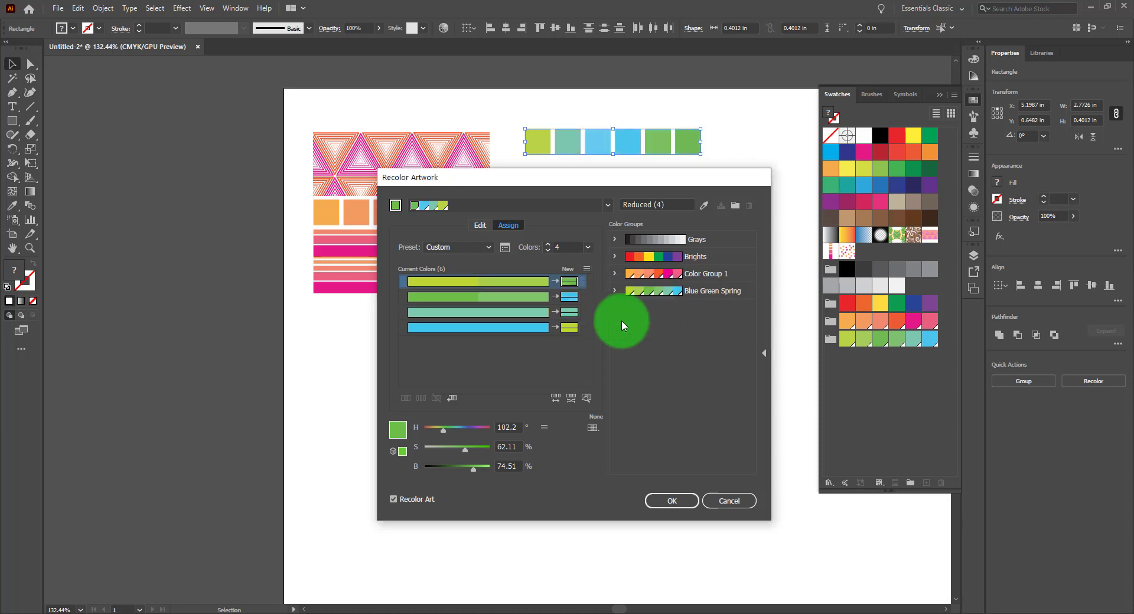
{"action": "left_click", "coordinate": [587, 270]}
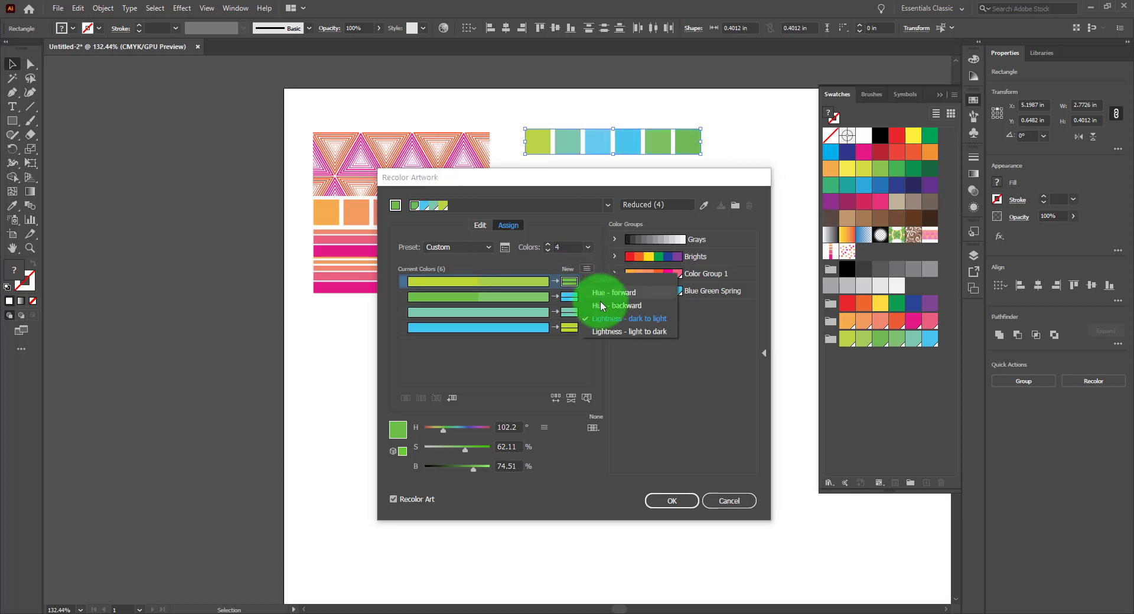
{"action": "left_click", "coordinate": [609, 332]}
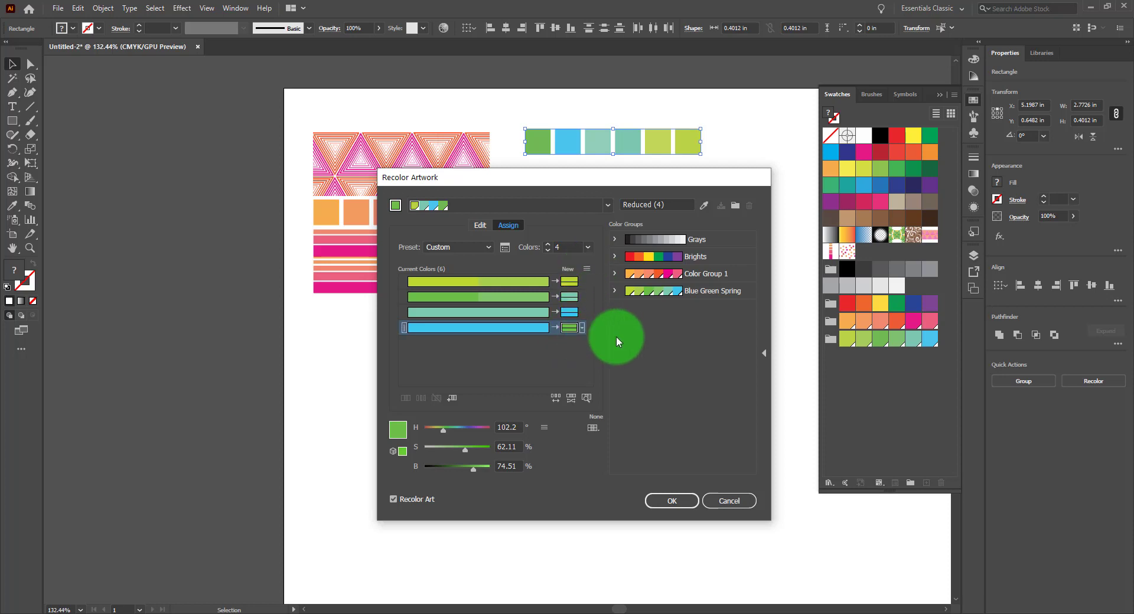
Add a new empty color row and randomly change the new color order twice
{"action": "left_click", "coordinate": [454, 401]}
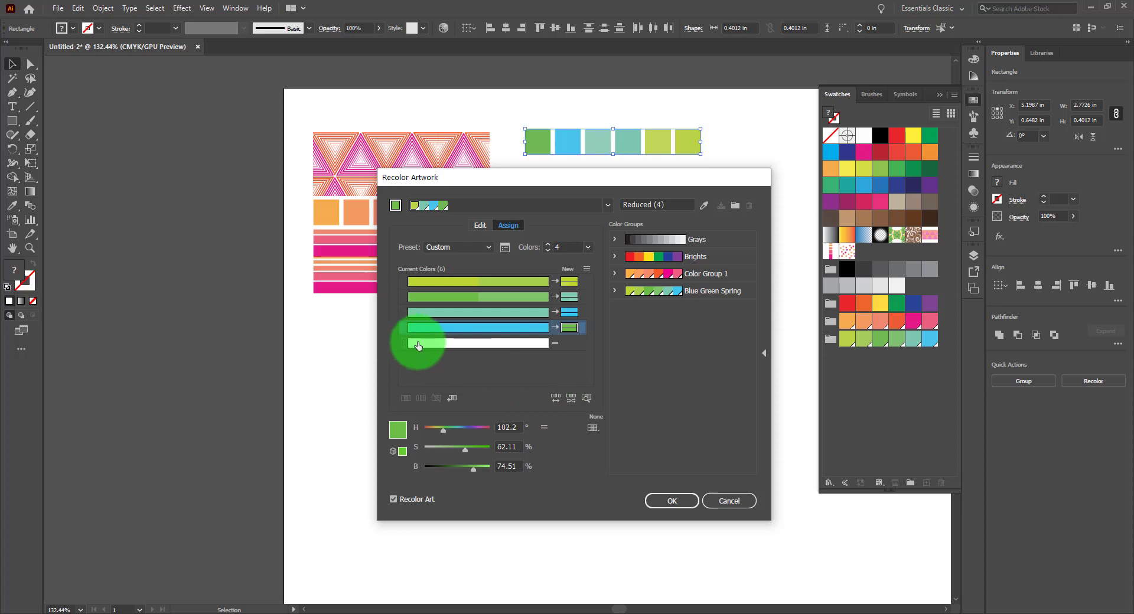
{"action": "left_click_drag", "start_coordinate": [418, 346], "coordinate": [556, 397]}
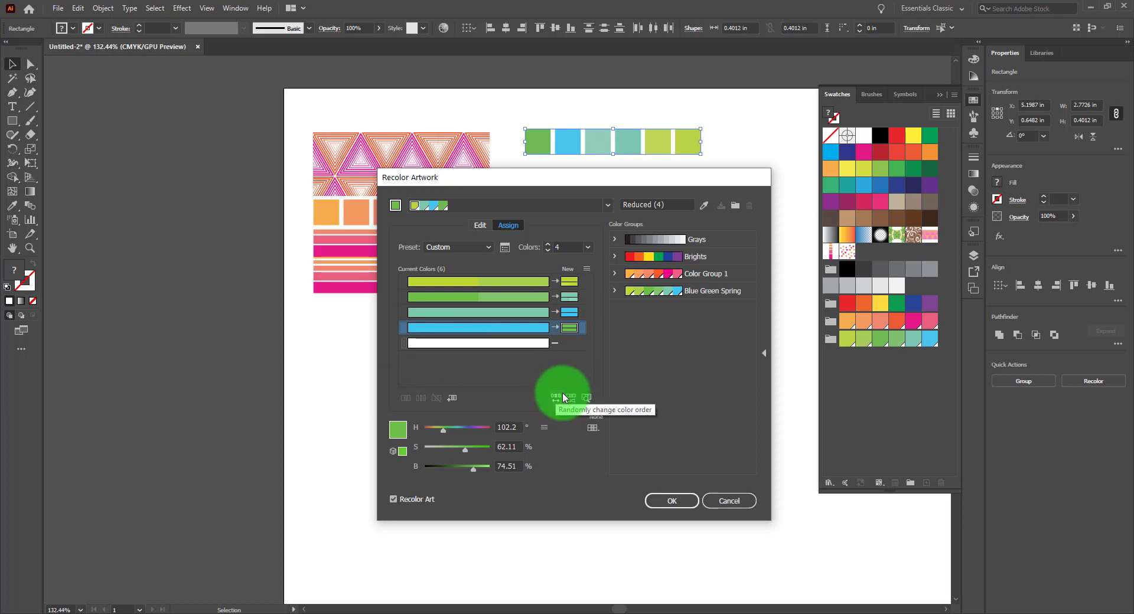
{"action": "left_click", "coordinate": [556, 398]}
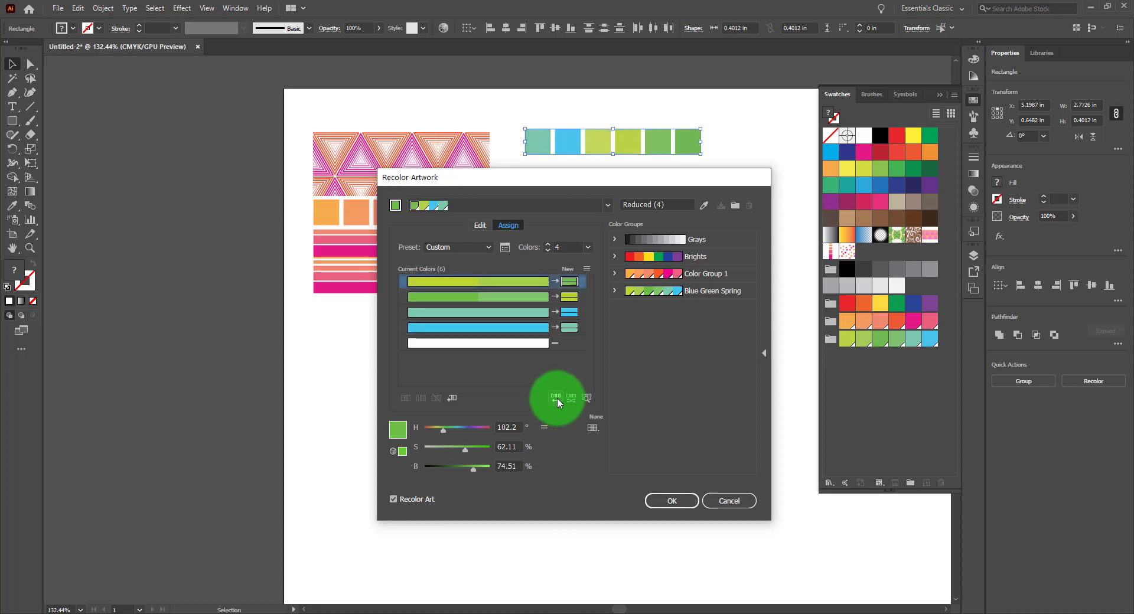
{"action": "left_click", "coordinate": [557, 398]}
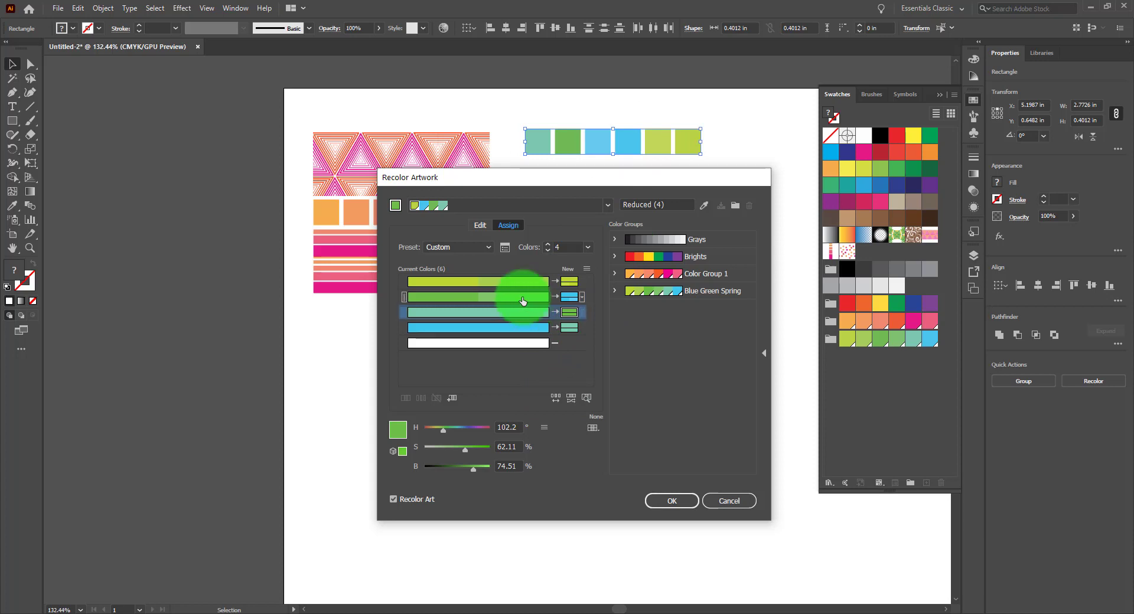
Move the second current color into the new row as an added harmony color and raise its saturation to 100%
{"action": "left_click_drag", "start_coordinate": [522, 301], "coordinate": [568, 345]}
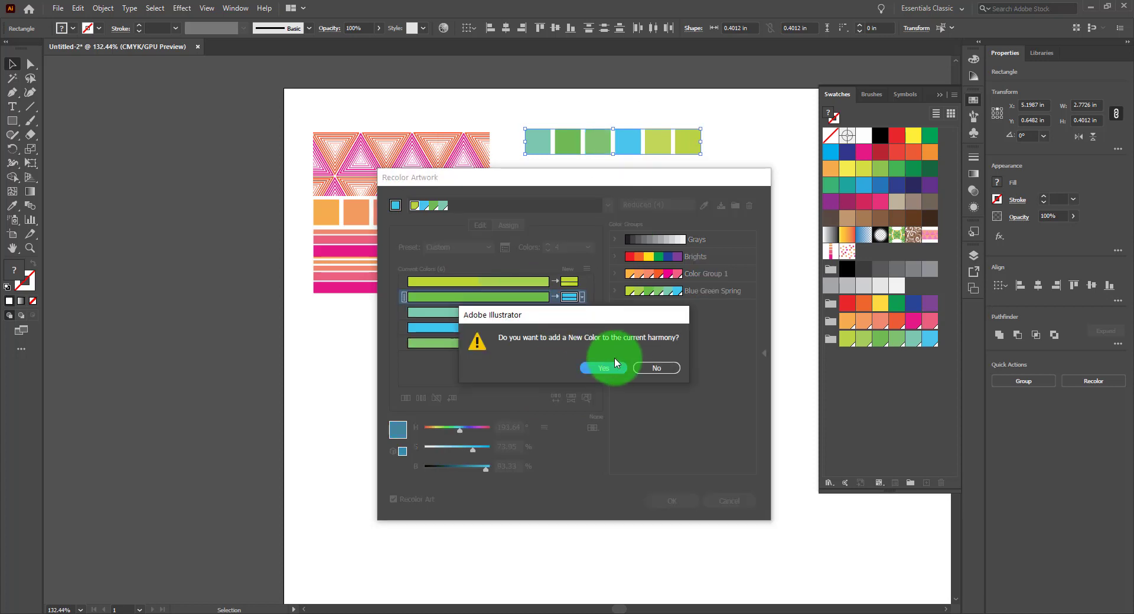
{"action": "left_click", "coordinate": [602, 368]}
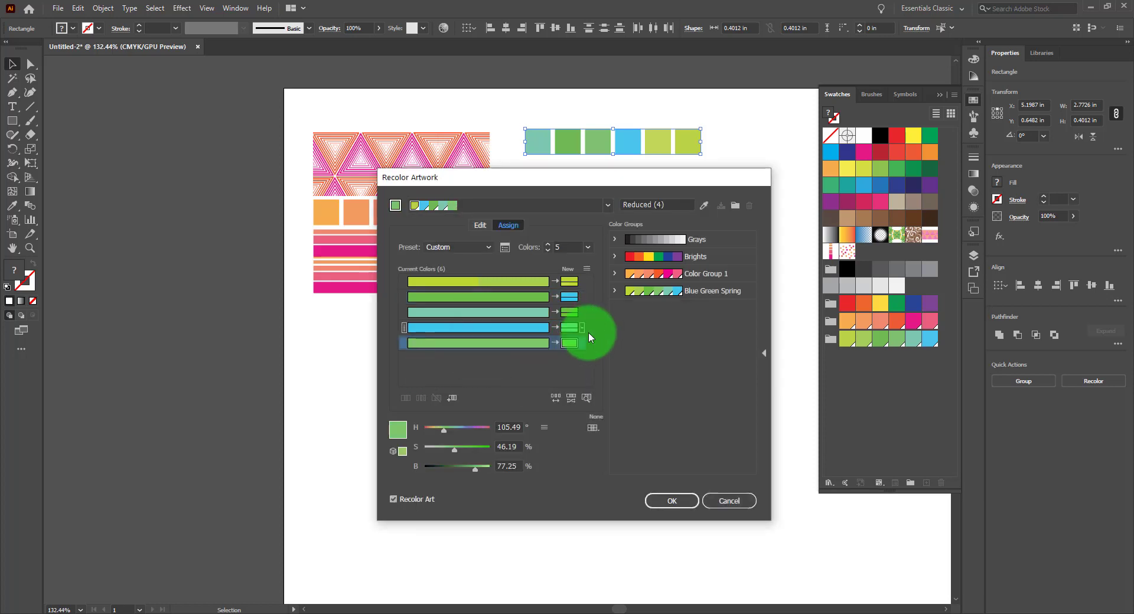
{"action": "left_click", "coordinate": [577, 341]}
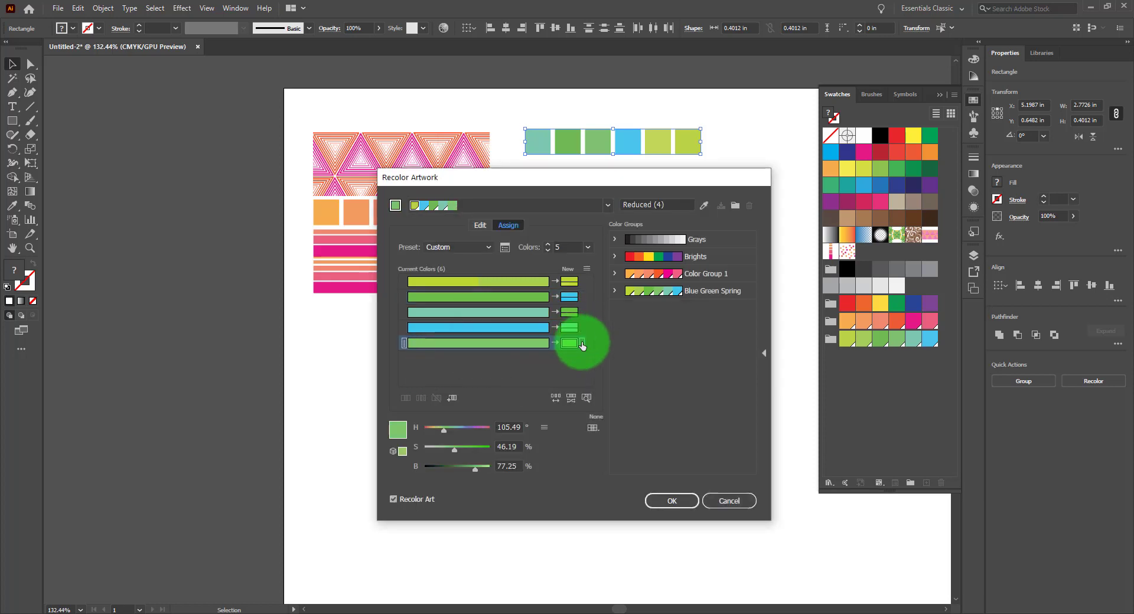
{"action": "left_click_drag", "start_coordinate": [455, 450], "coordinate": [486, 453]}
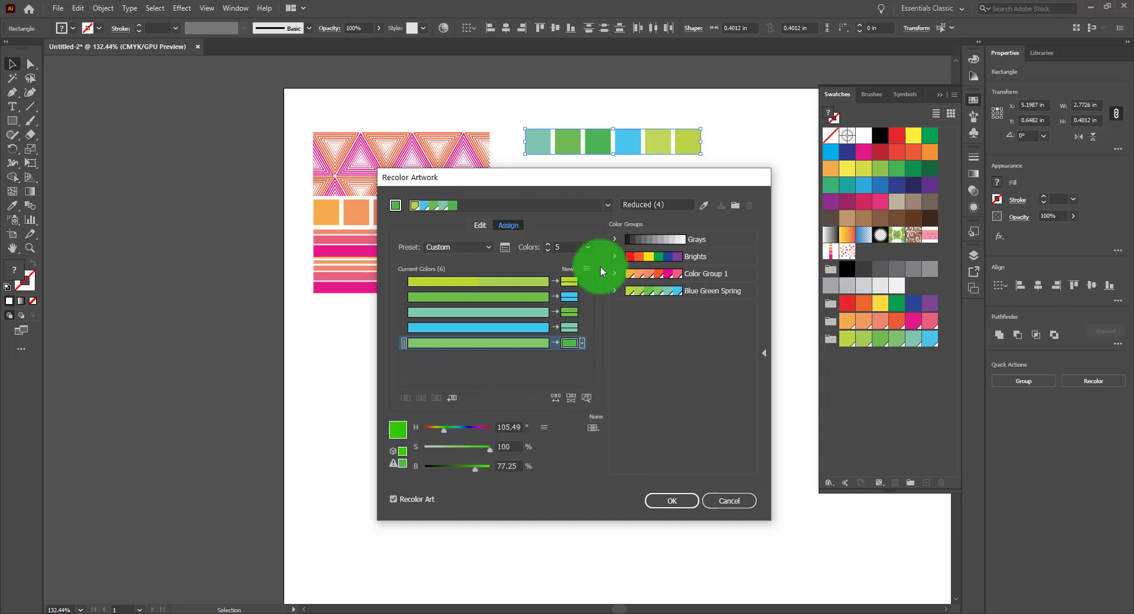
Set the third row's new color hue to 164 and randomly change the color order twice more
{"action": "left_click", "coordinate": [569, 312]}
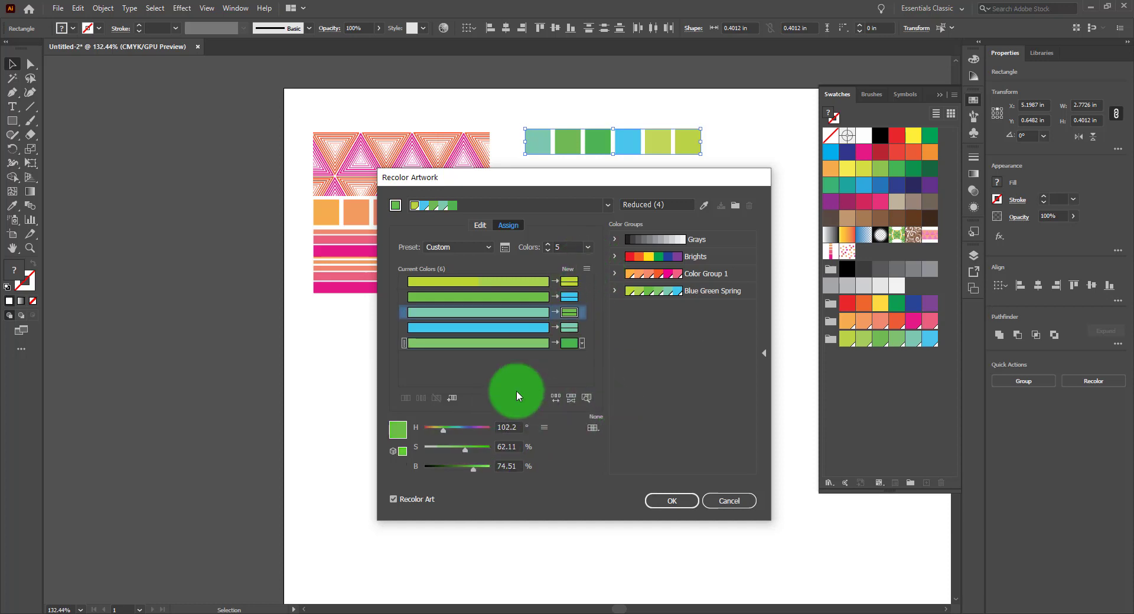
{"action": "left_click_drag", "start_coordinate": [447, 429], "coordinate": [519, 384]}
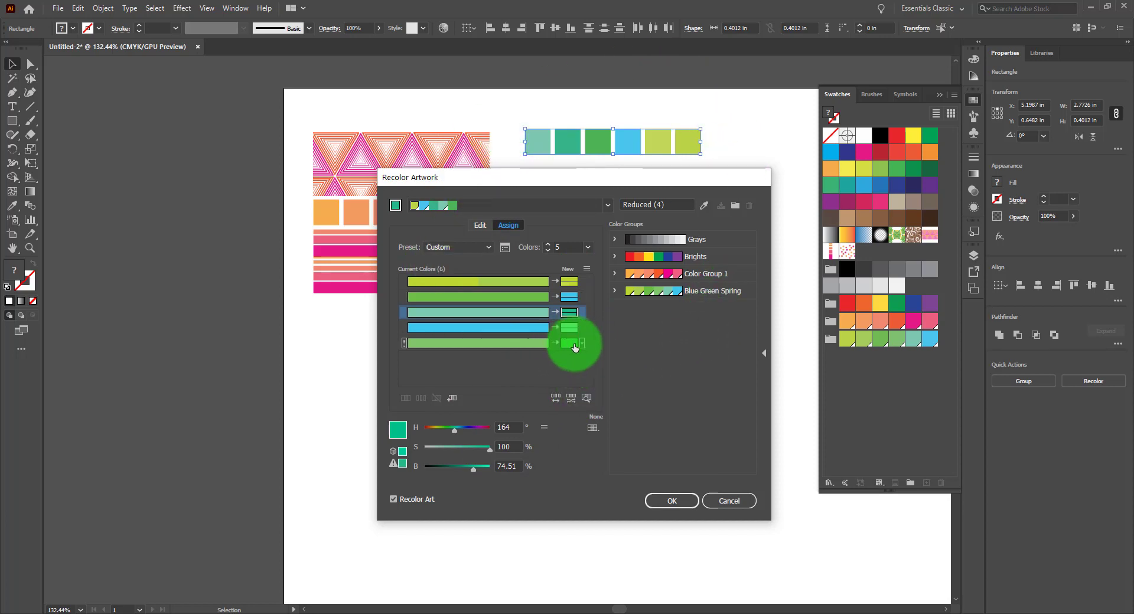
{"action": "left_click", "coordinate": [556, 399]}
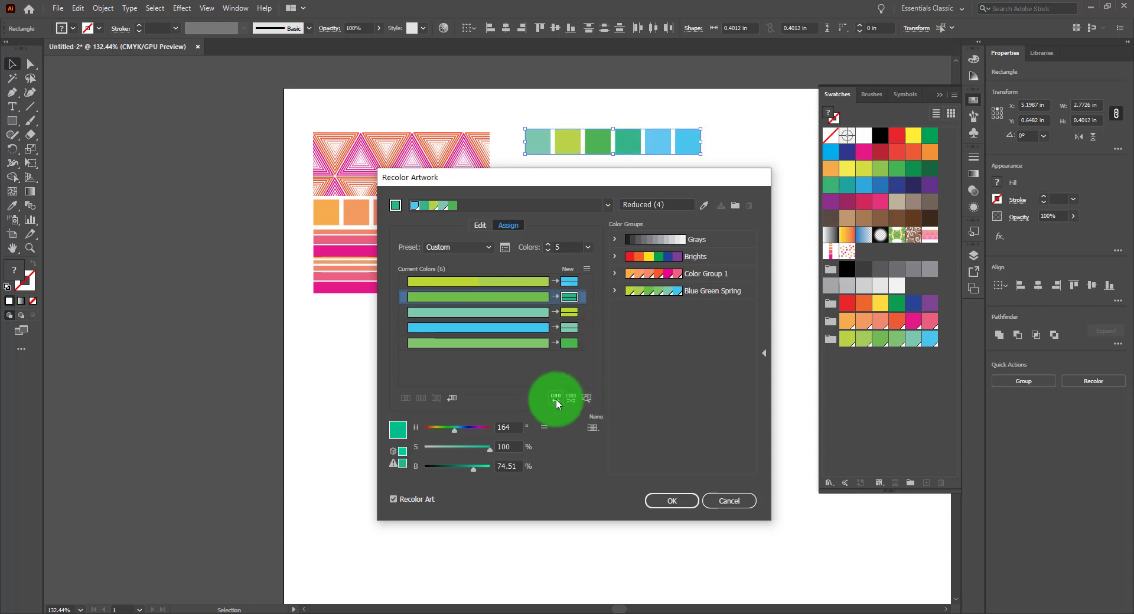
{"action": "left_click", "coordinate": [556, 398]}
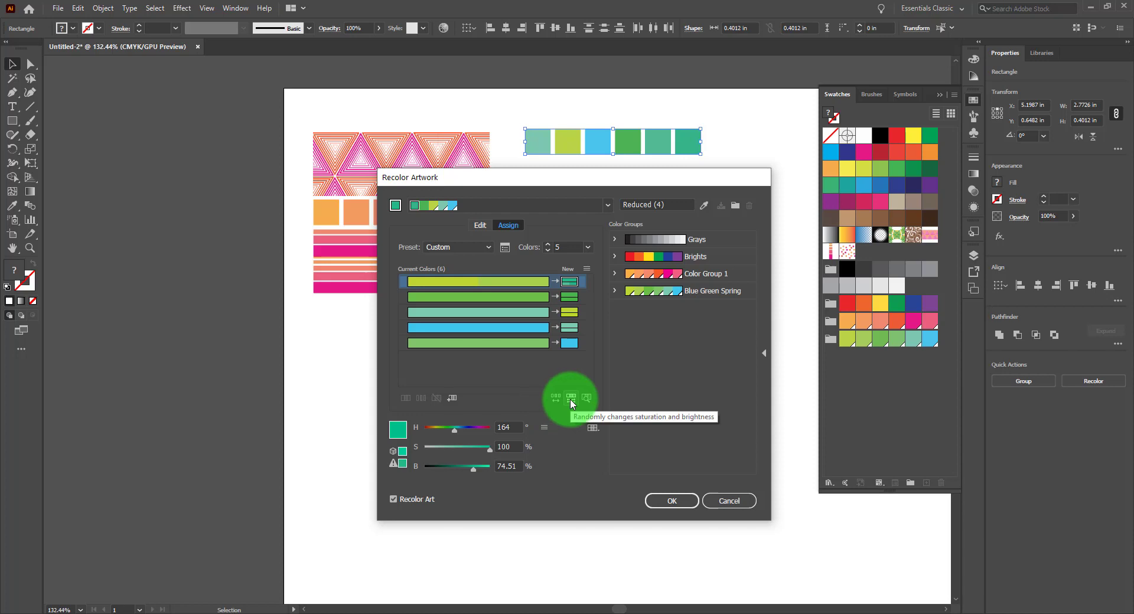
Randomly change the new colors' saturation and brightness several times
{"action": "left_click", "coordinate": [570, 400]}
{"action": "left_click", "coordinate": [571, 400]}
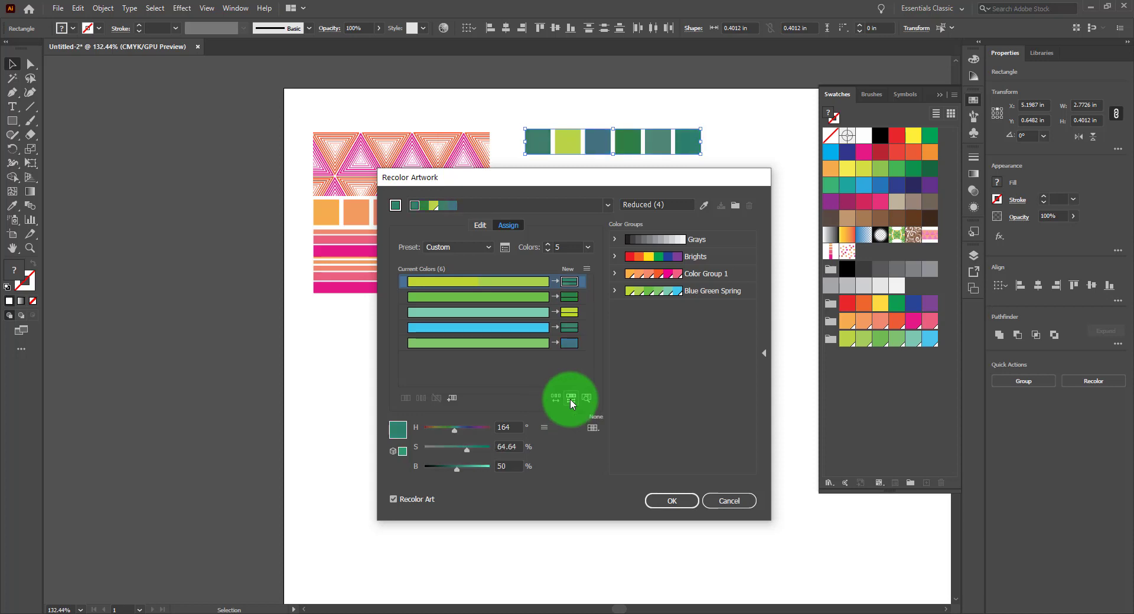
{"action": "left_click", "coordinate": [570, 400]}
{"action": "left_click", "coordinate": [571, 400]}
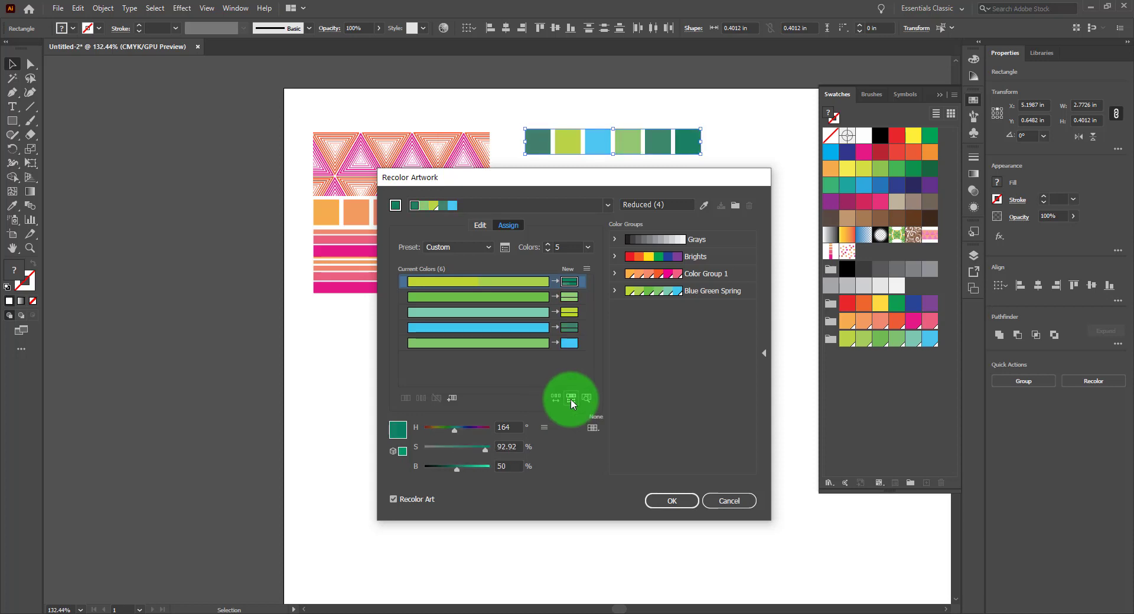
{"action": "left_click", "coordinate": [570, 400]}
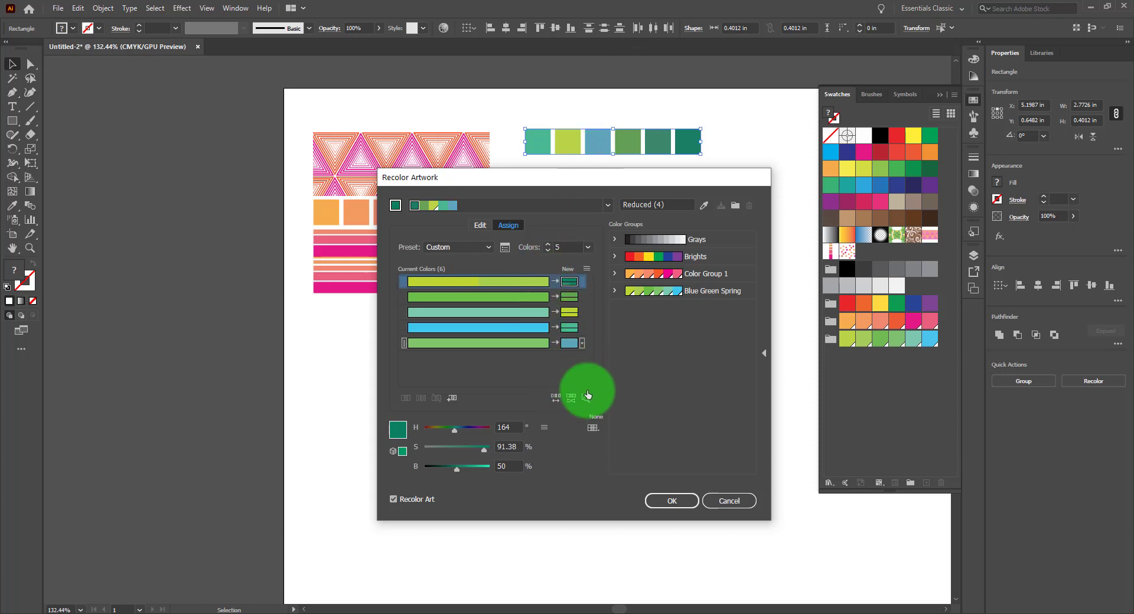
Toggle finding colors in the artwork on and off, randomize saturation and brightness twice more, and apply the recolor
{"action": "left_click", "coordinate": [585, 397]}
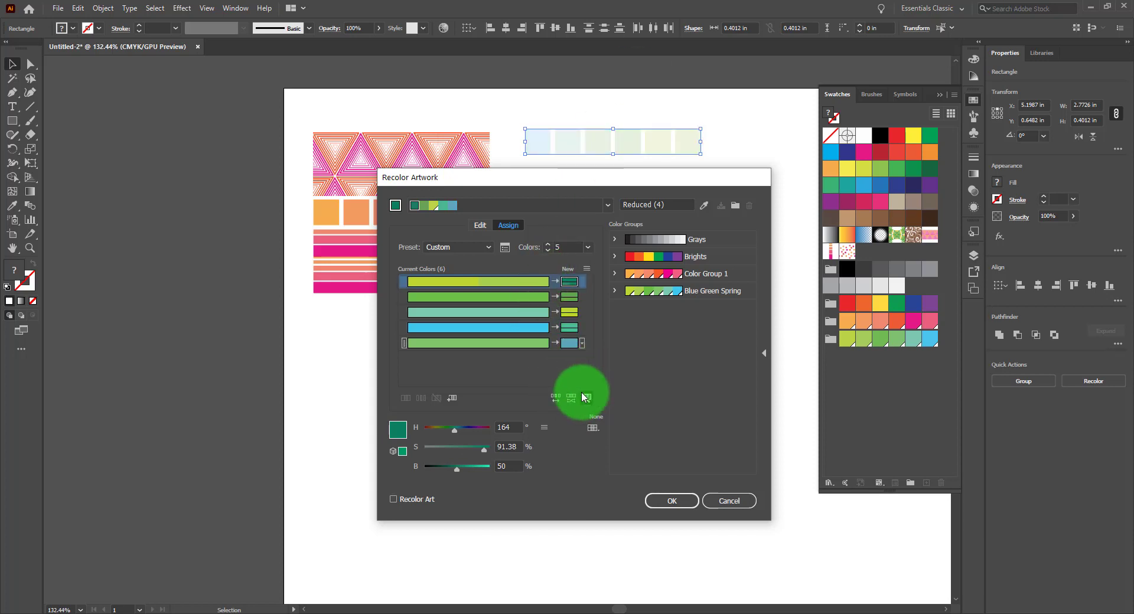
{"action": "left_click", "coordinate": [570, 399]}
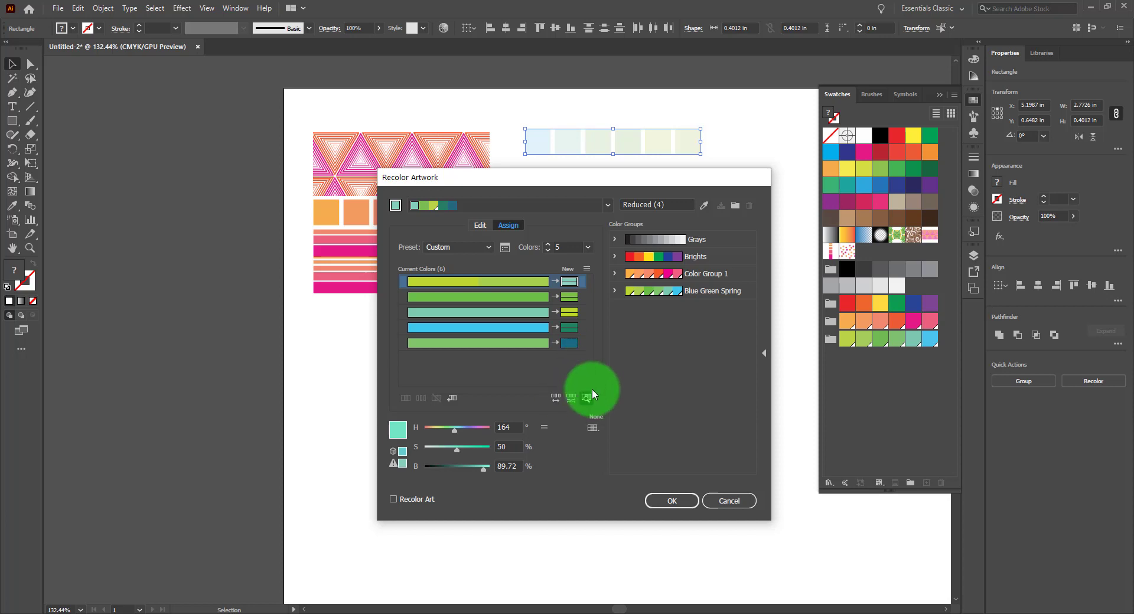
{"action": "left_click", "coordinate": [587, 398]}
{"action": "left_click", "coordinate": [572, 399]}
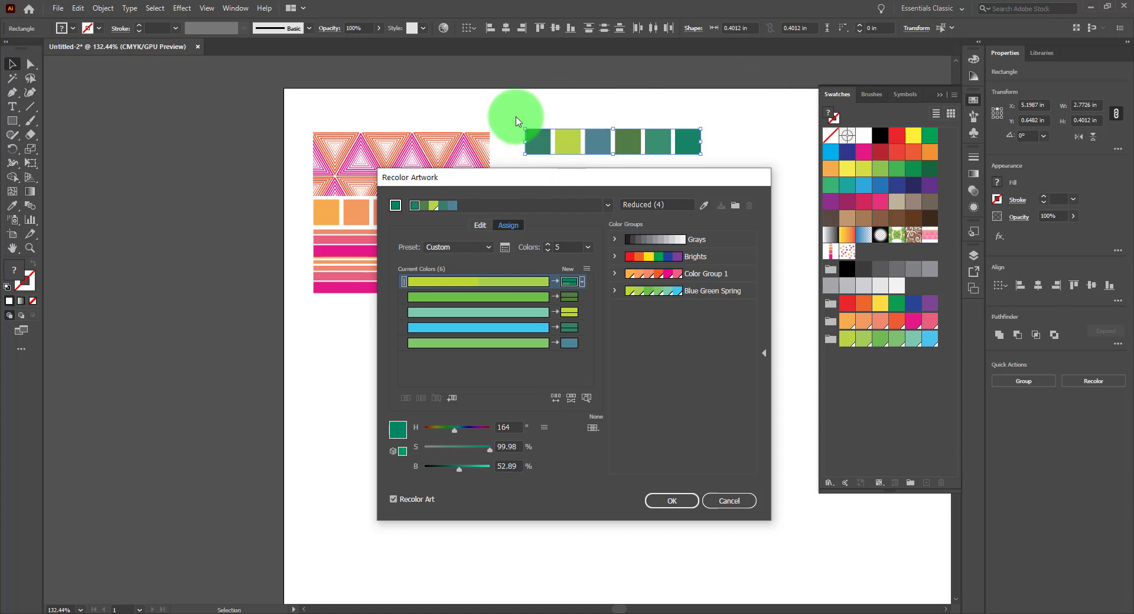
{"action": "left_click", "coordinate": [587, 400]}
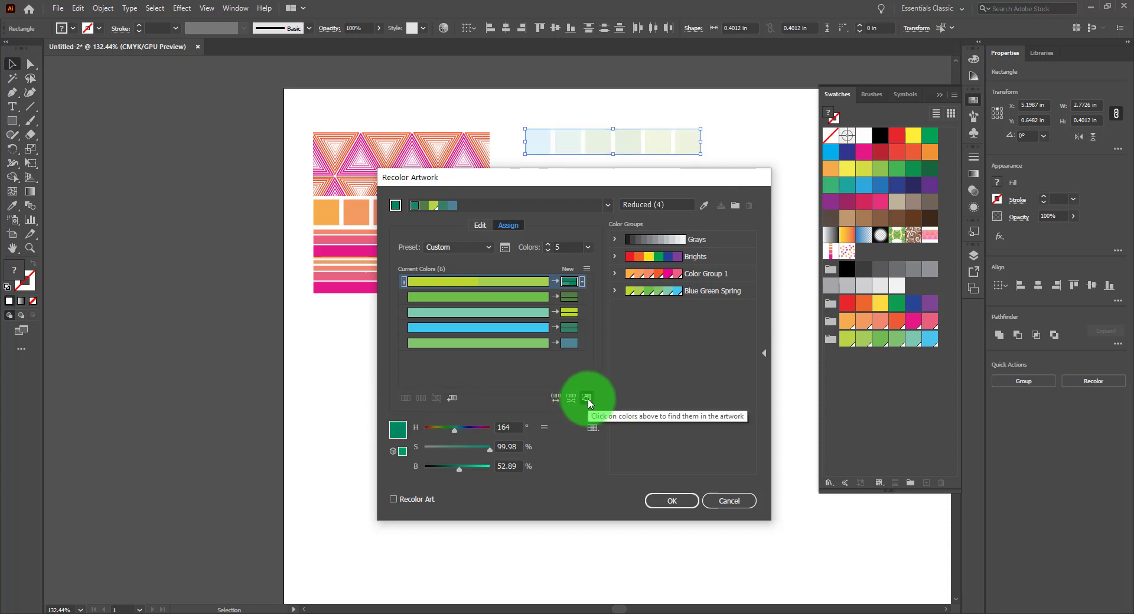
{"action": "left_click", "coordinate": [588, 399]}
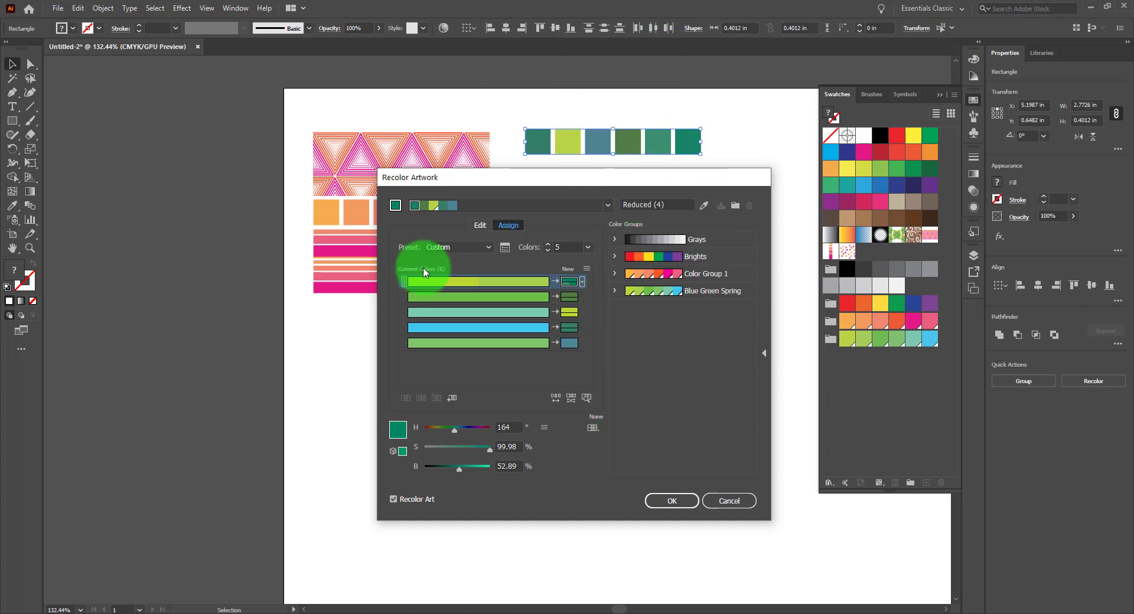
{"action": "left_click", "coordinate": [678, 504]}
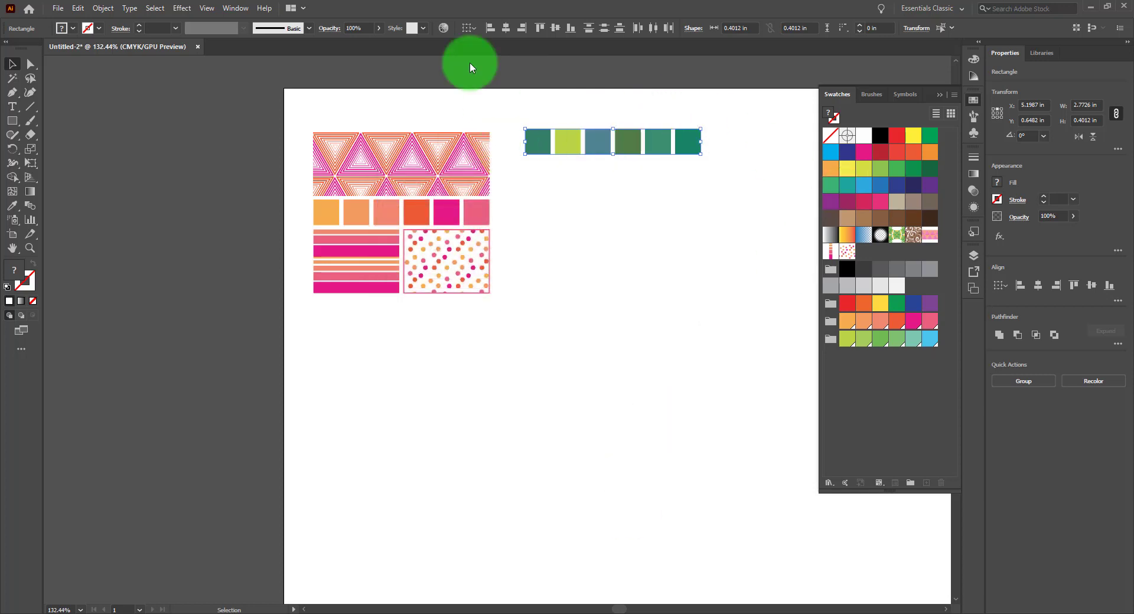
Reopen Recolor Artwork in the Edit view and link the harmony colors
{"action": "left_click", "coordinate": [443, 29]}
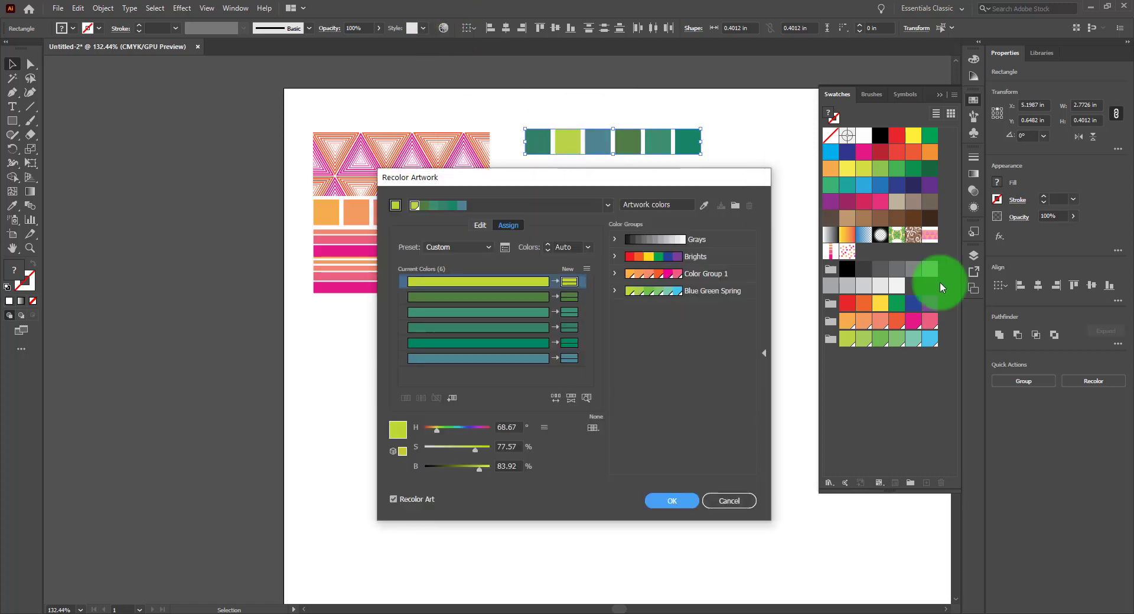
{"action": "left_click", "coordinate": [485, 224]}
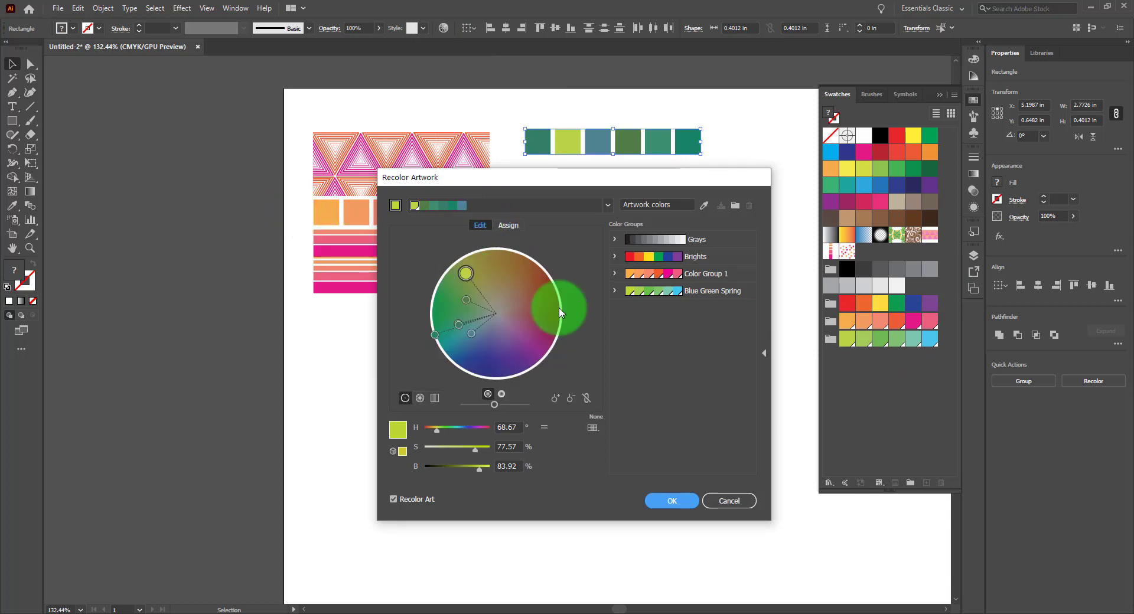
{"action": "left_click", "coordinate": [587, 398]}
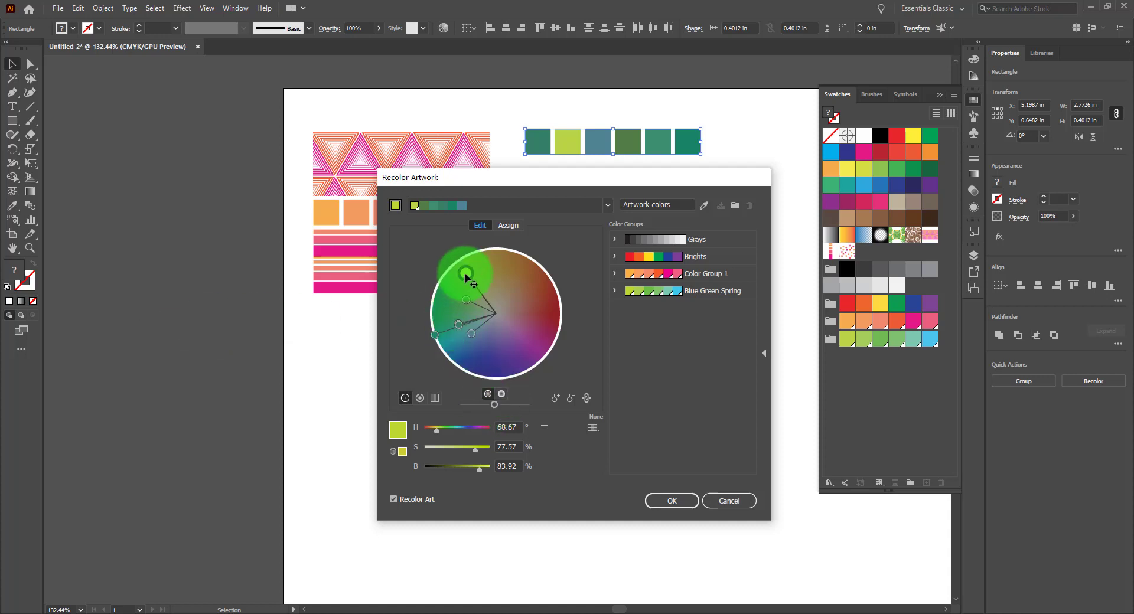
Rotate the linked colors around the wheel to a hue of about 257 and show brightness on the wheel
{"action": "left_click_drag", "start_coordinate": [465, 272], "coordinate": [506, 378]}
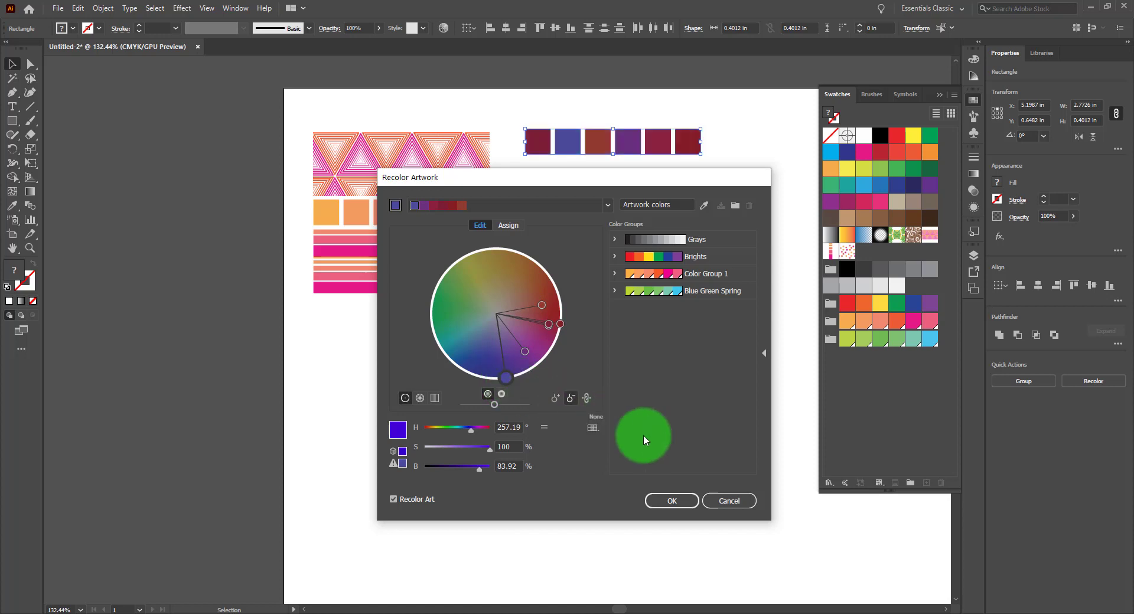
{"action": "left_click", "coordinate": [501, 394]}
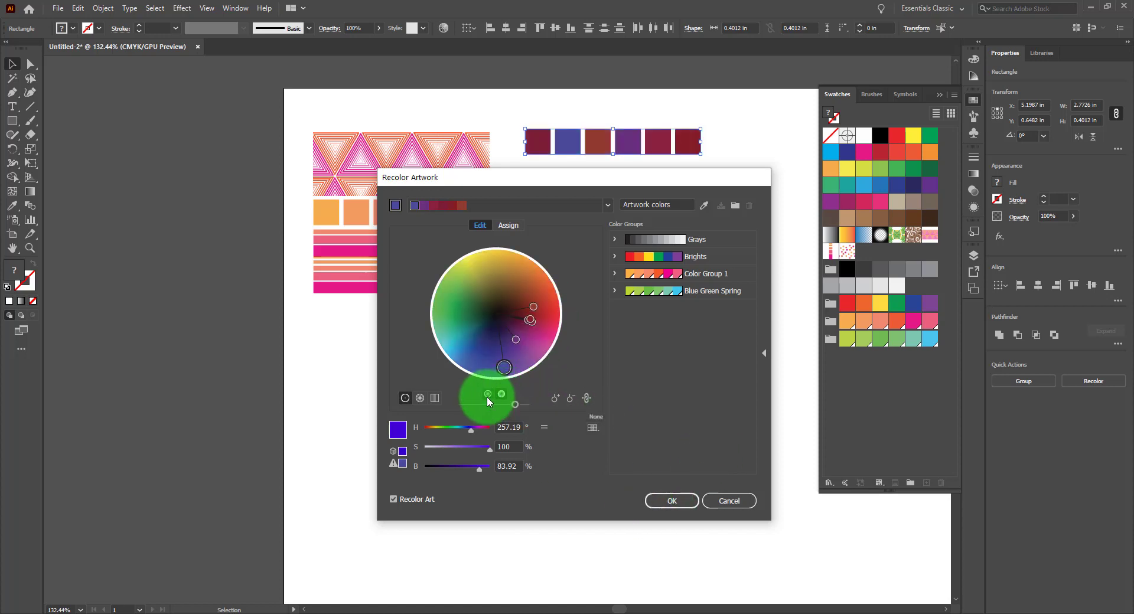
Switch to the Assign view and randomly change the new colors' saturation and brightness several times
{"action": "left_click", "coordinate": [488, 394]}
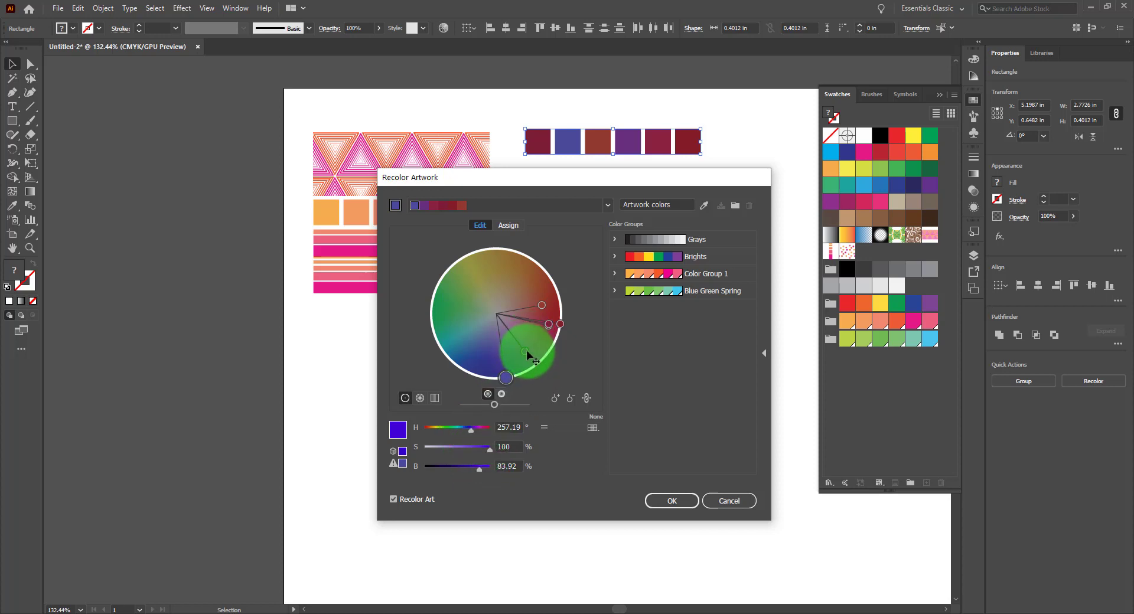
{"action": "left_click", "coordinate": [509, 226]}
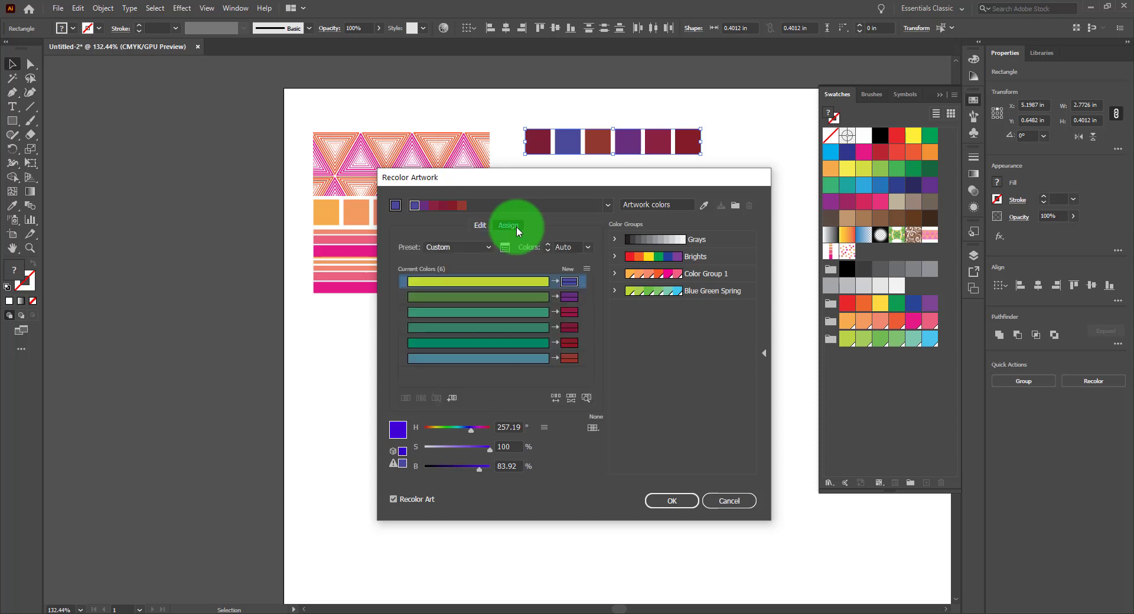
{"action": "left_click", "coordinate": [573, 405]}
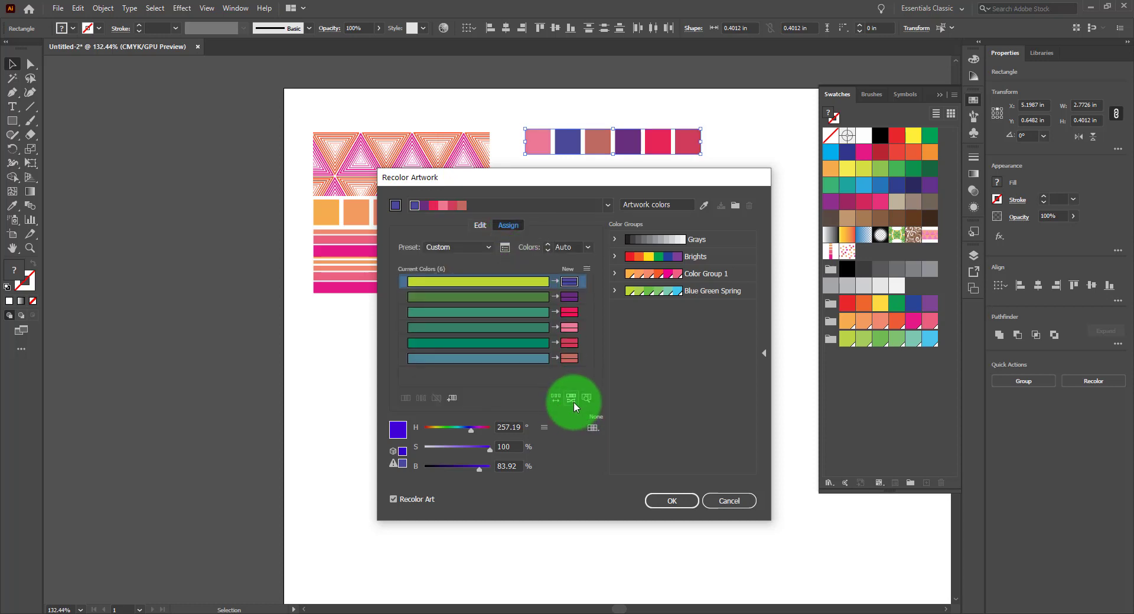
{"action": "left_click", "coordinate": [570, 404]}
{"action": "left_click", "coordinate": [570, 403]}
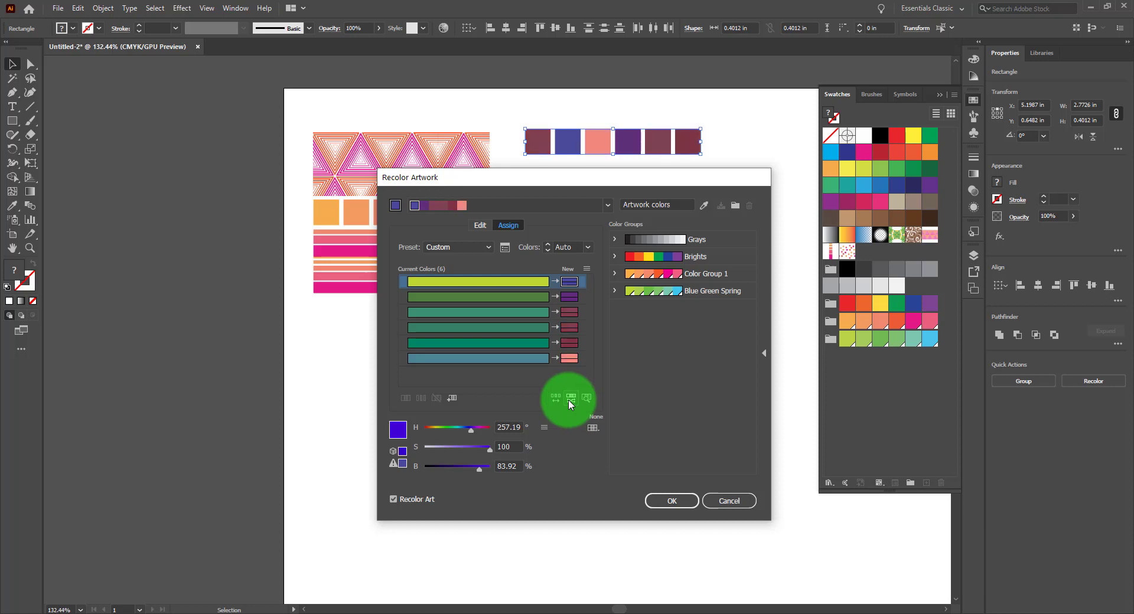
{"action": "left_click", "coordinate": [569, 403]}
{"action": "left_click", "coordinate": [569, 403]}
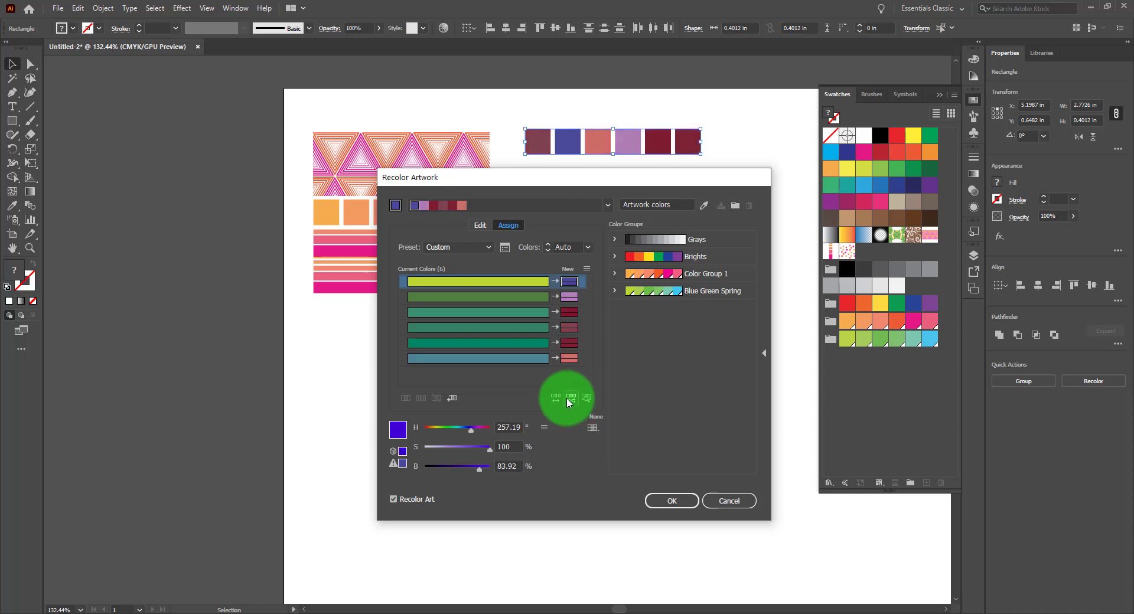
Raise the brightness of the third and fifth new colors
{"action": "left_click", "coordinate": [568, 312]}
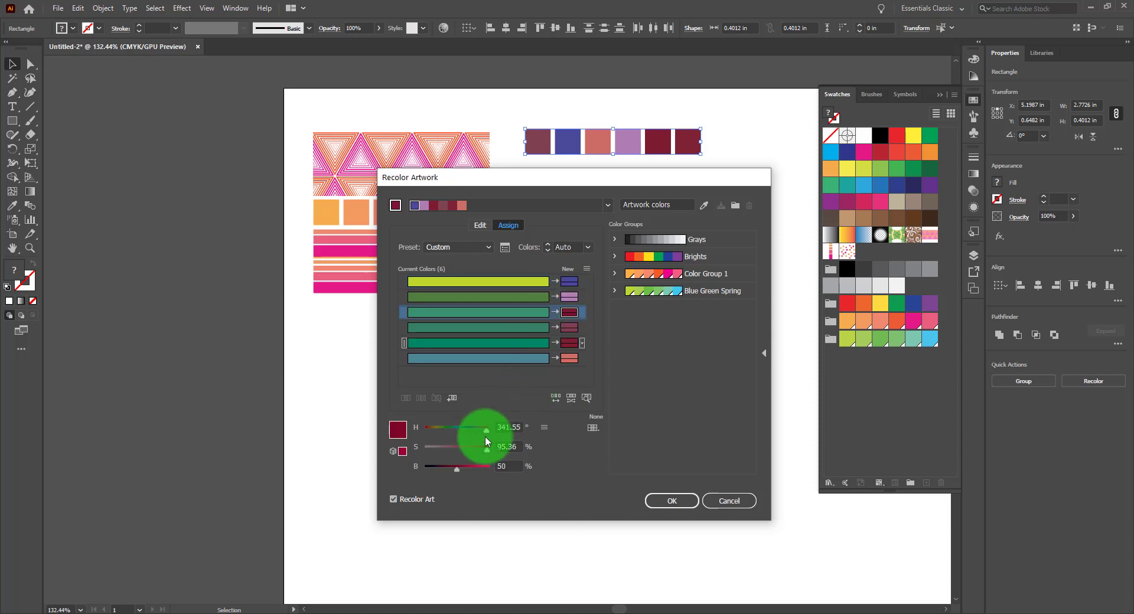
{"action": "left_click_drag", "start_coordinate": [457, 466], "coordinate": [487, 469]}
{"action": "left_click", "coordinate": [568, 327]}
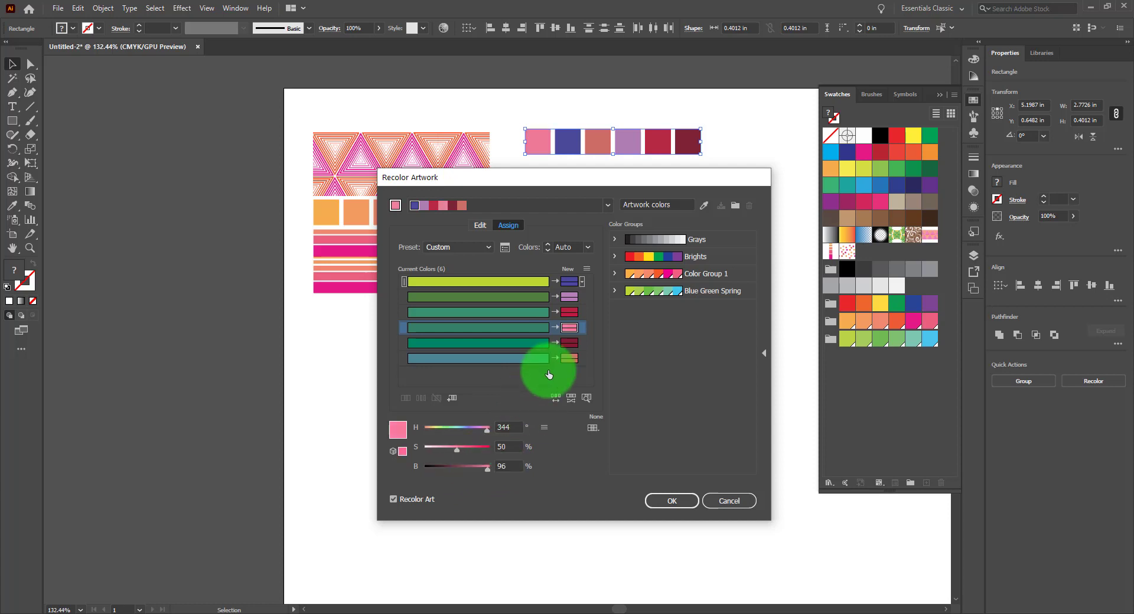
{"action": "left_click", "coordinate": [569, 342]}
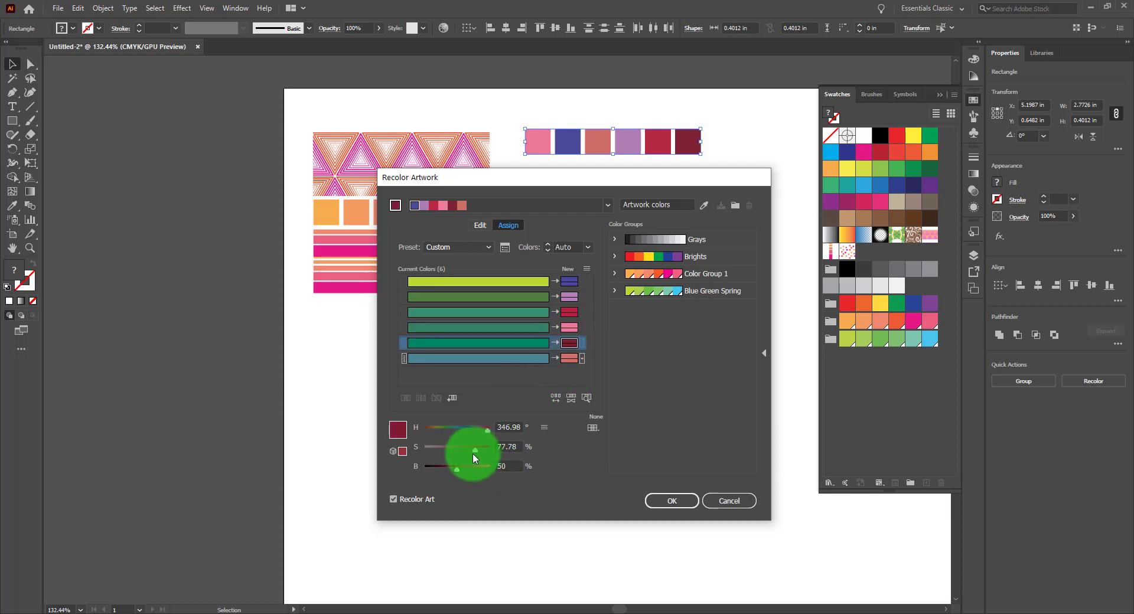
{"action": "left_click_drag", "start_coordinate": [456, 468], "coordinate": [488, 449]}
Shift the sixth new color's hue to 255, adjust its saturation and brightness, and apply the recolor
{"action": "left_click", "coordinate": [568, 357]}
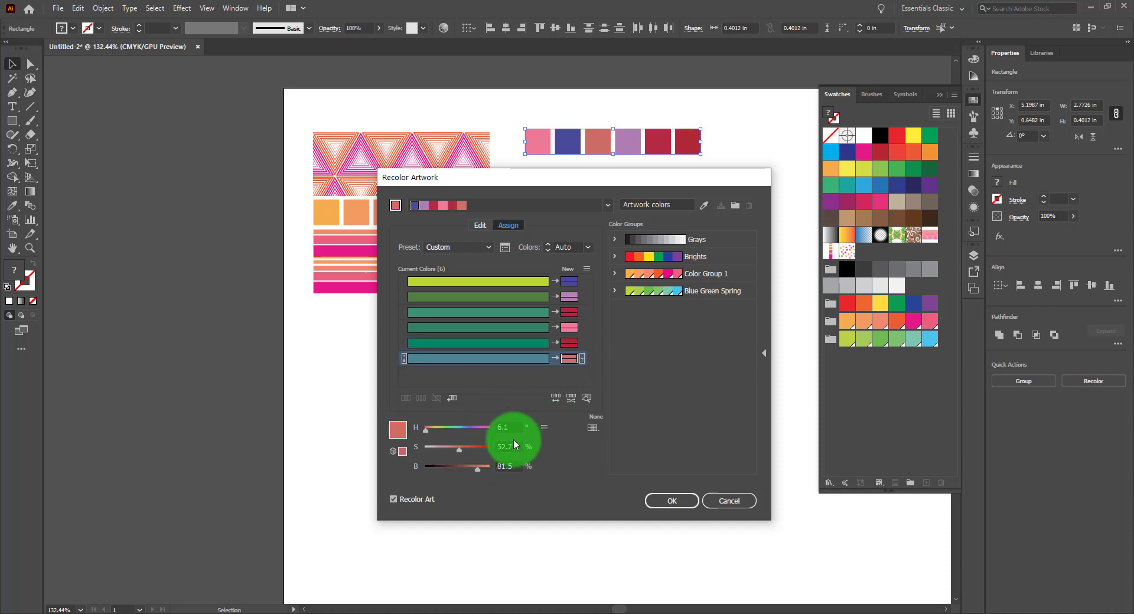
{"action": "left_click_drag", "start_coordinate": [427, 431], "coordinate": [471, 430]}
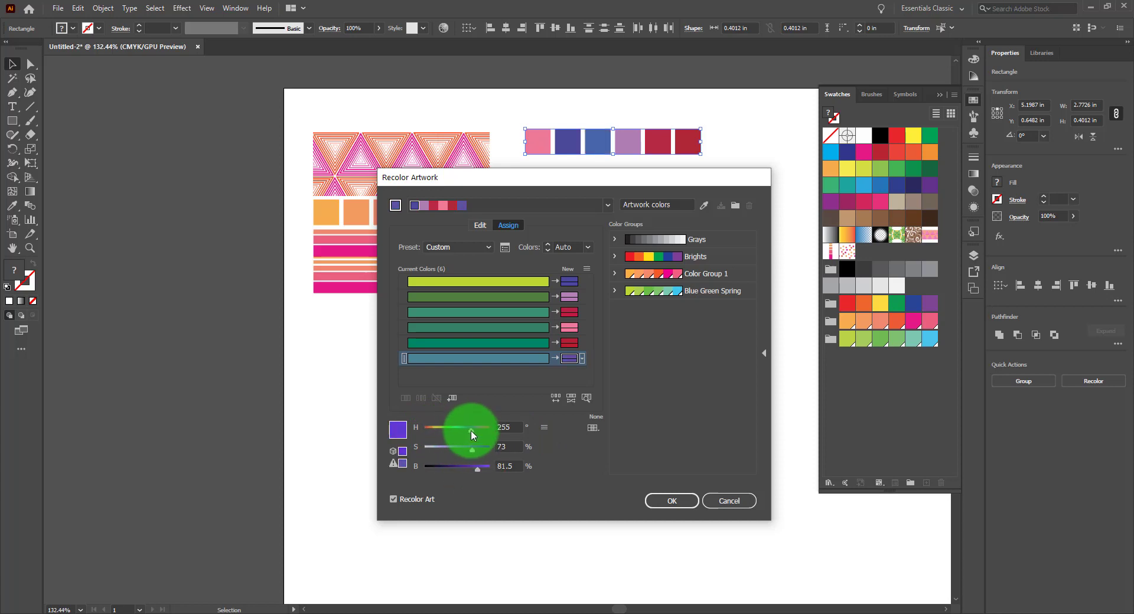
{"action": "left_click_drag", "start_coordinate": [477, 469], "coordinate": [451, 450]}
{"action": "left_click", "coordinate": [691, 502]}
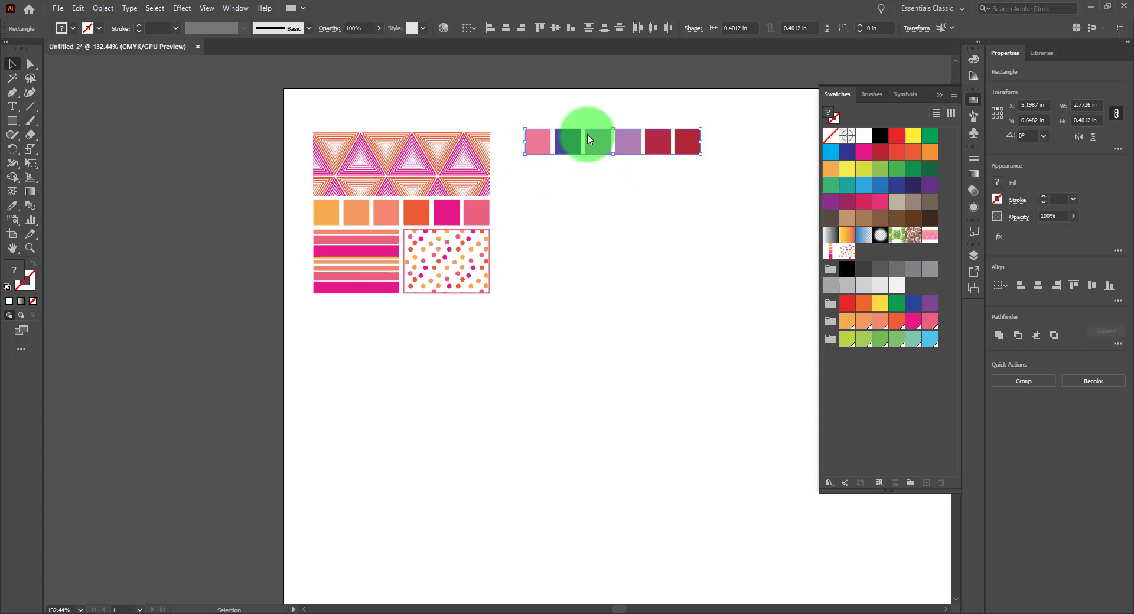
Save the selected squares' colors as a new color group in the Swatches panel
{"action": "left_click", "coordinate": [910, 484]}
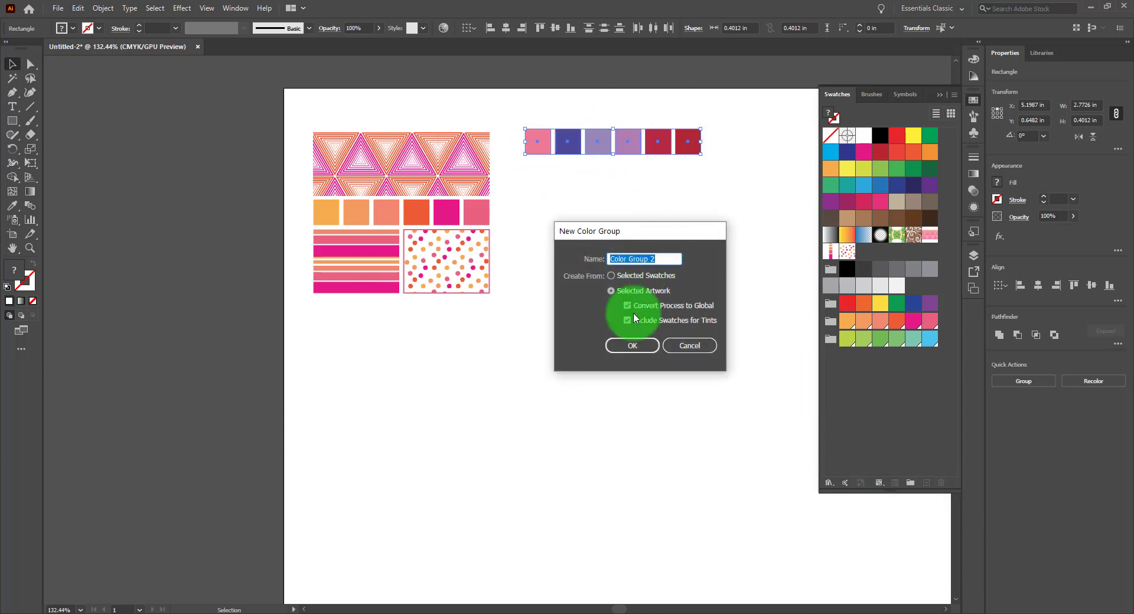
{"action": "left_click", "coordinate": [630, 349]}
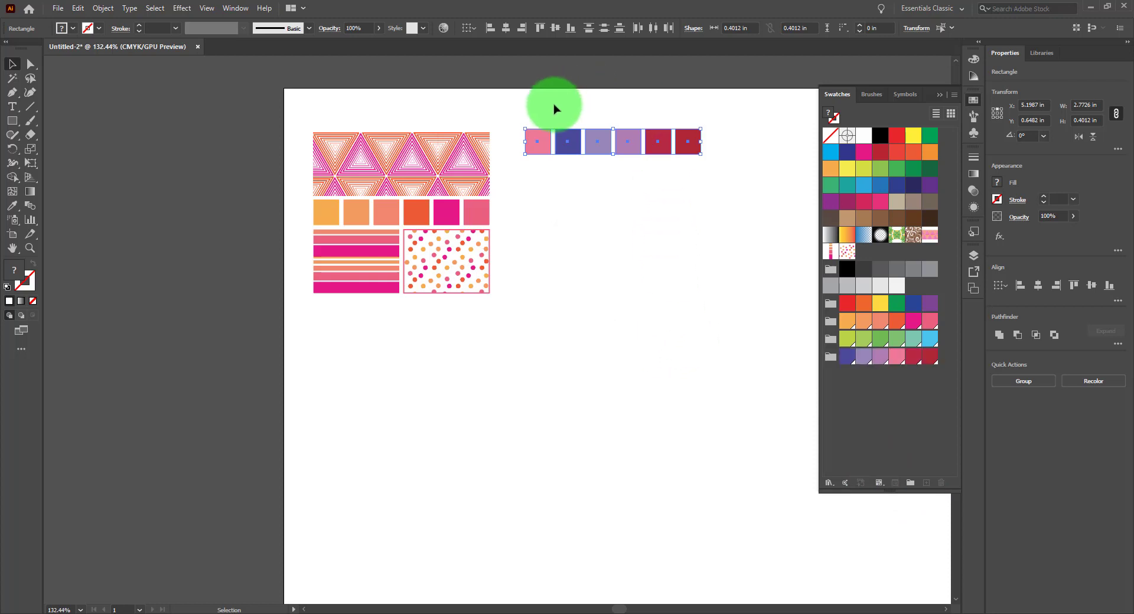
{"action": "left_click_drag", "start_coordinate": [536, 107], "coordinate": [739, 178]}
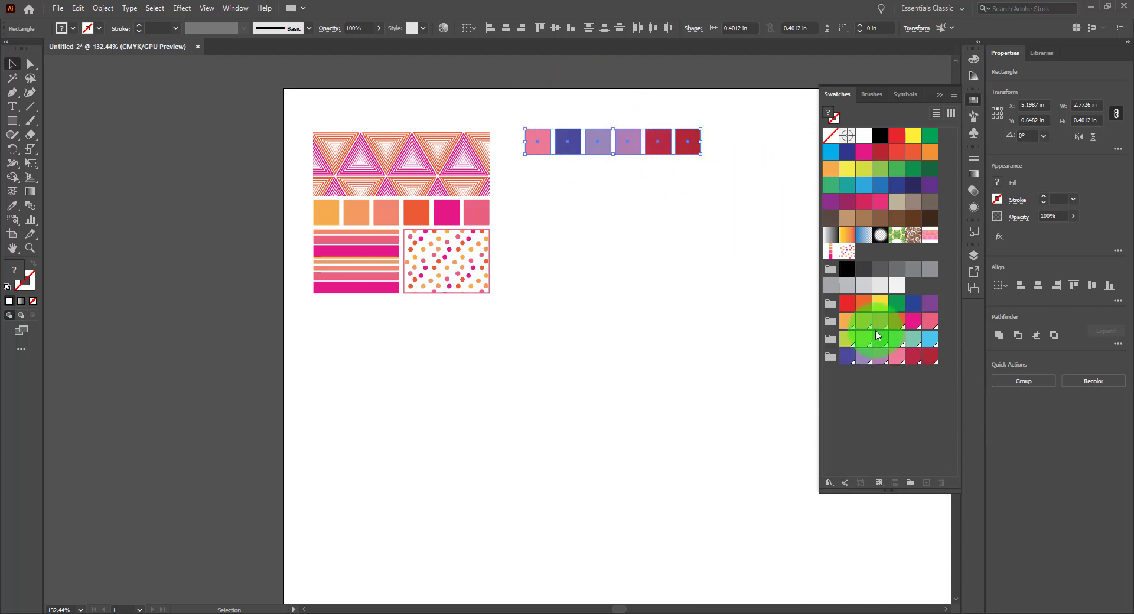
Fill all squares with the new group's last swatch and edit that global swatch to C 9, M 86, Y 44
{"action": "left_click", "coordinate": [916, 360]}
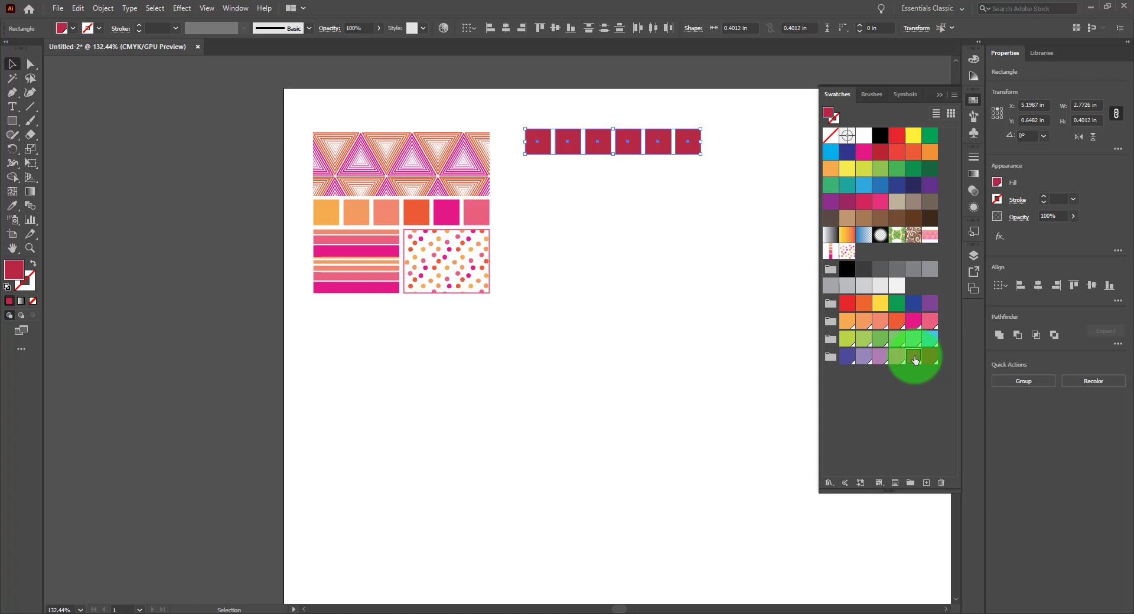
{"action": "double_click", "coordinate": [915, 359]}
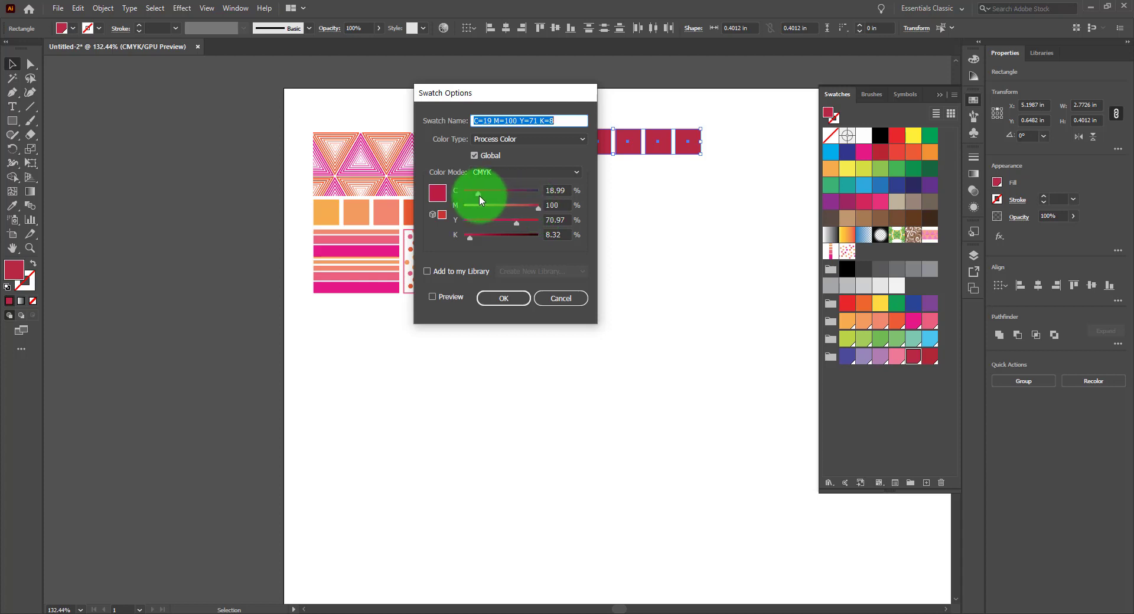
{"action": "left_click_drag", "start_coordinate": [479, 197], "coordinate": [470, 193]}
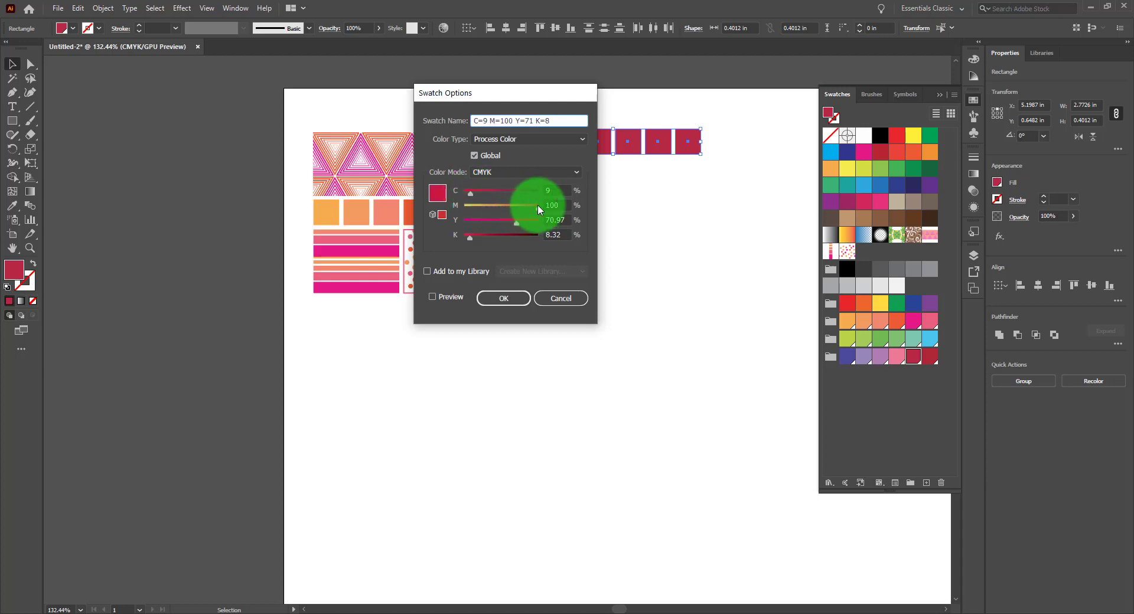
{"action": "left_click_drag", "start_coordinate": [537, 207], "coordinate": [527, 213]}
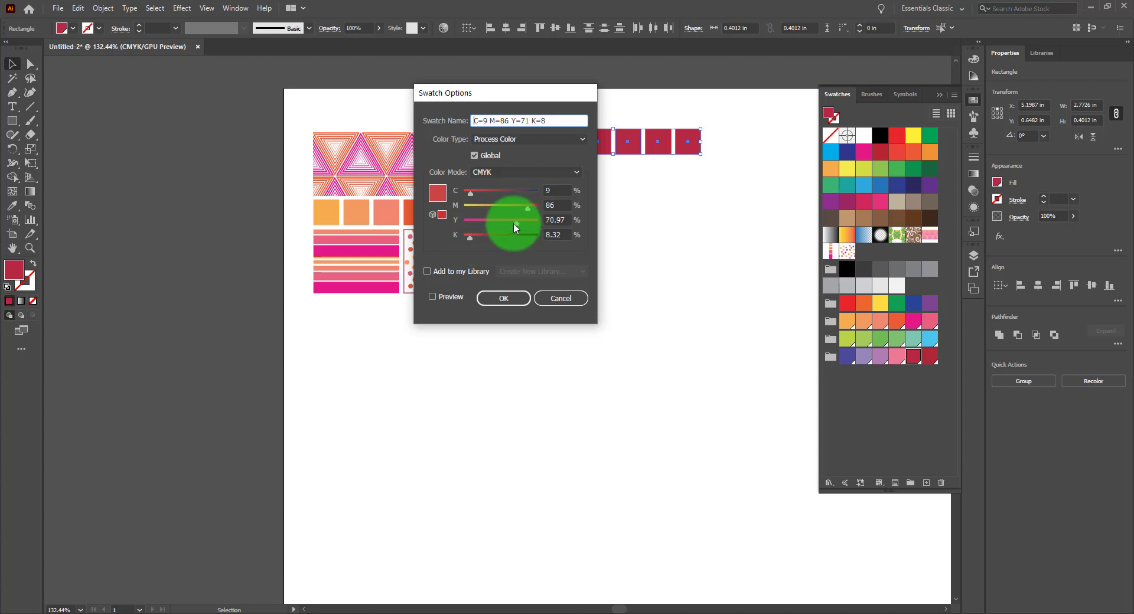
{"action": "left_click_drag", "start_coordinate": [513, 224], "coordinate": [496, 224]}
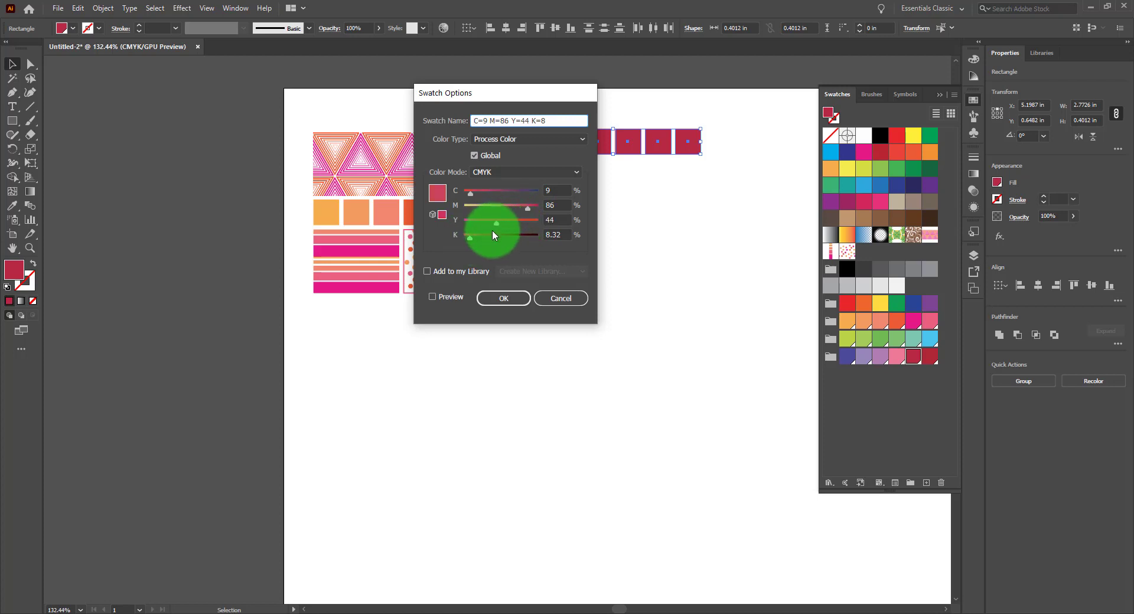
{"action": "left_click", "coordinate": [510, 300]}
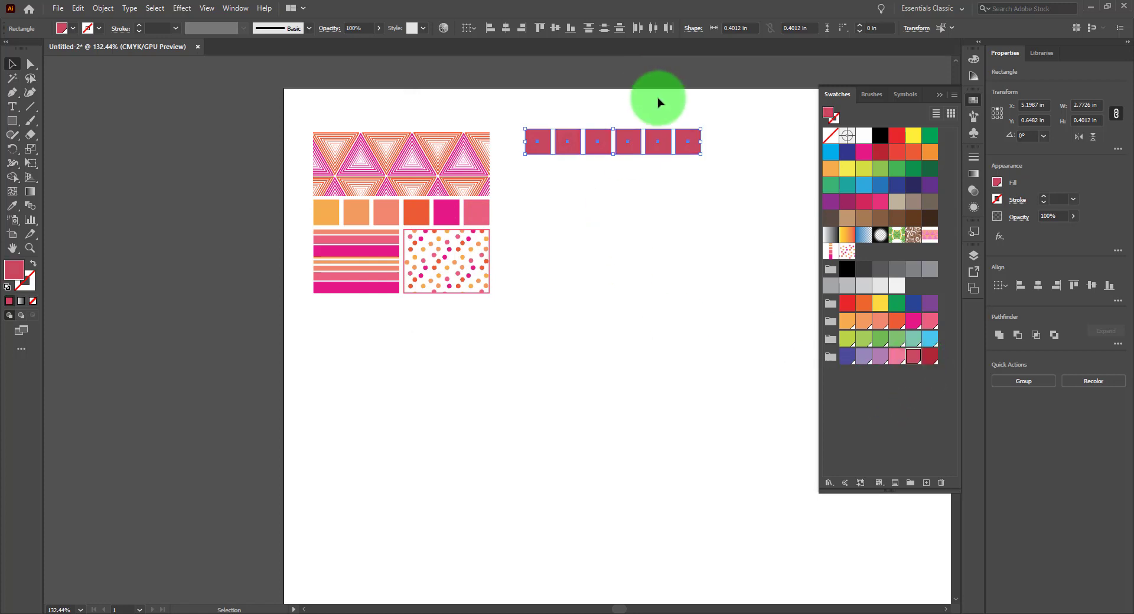
Delete the squares and place two copies of the pattern artwork side by side
{"action": "key", "text": "Delete"}
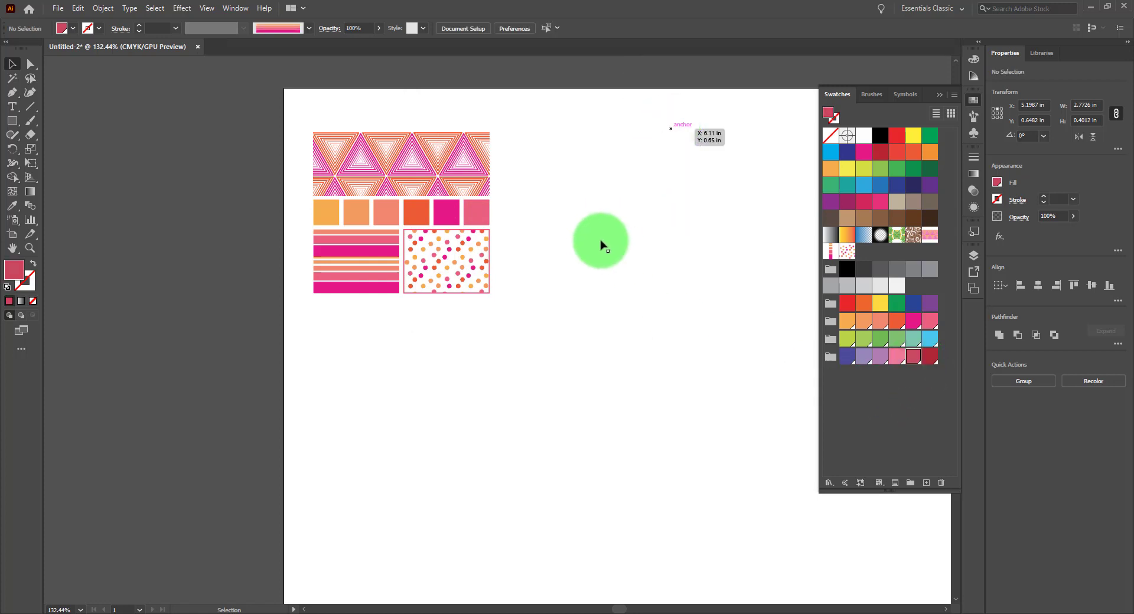
{"action": "left_click_drag", "start_coordinate": [298, 119], "coordinate": [488, 337]}
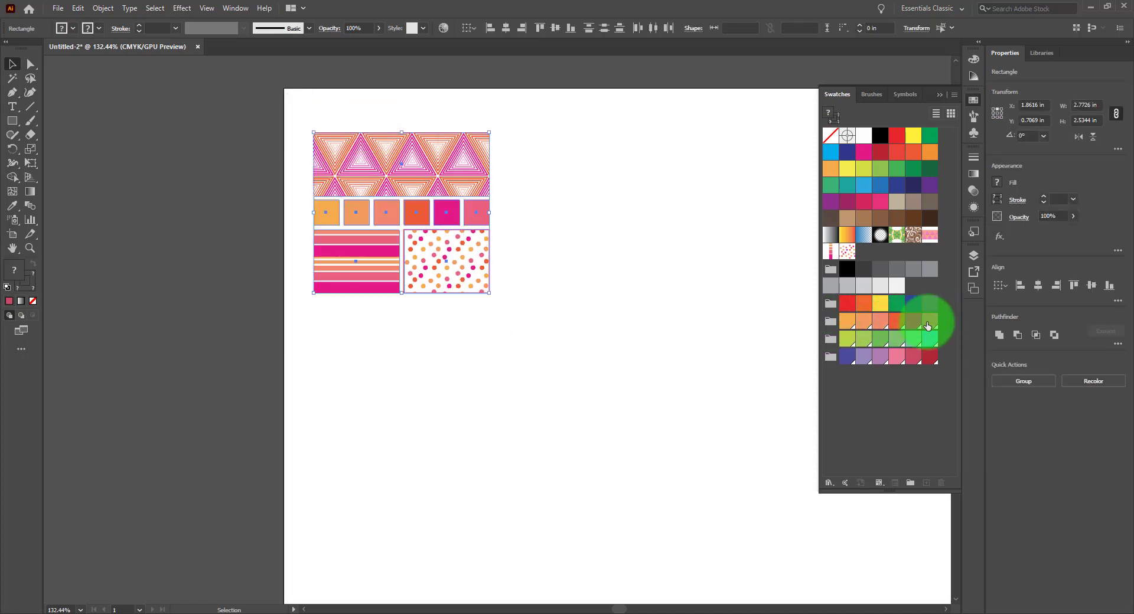
{"action": "left_click_drag", "start_coordinate": [412, 222], "coordinate": [625, 212]}
{"action": "left_click_drag", "start_coordinate": [727, 229], "coordinate": [598, 226]}
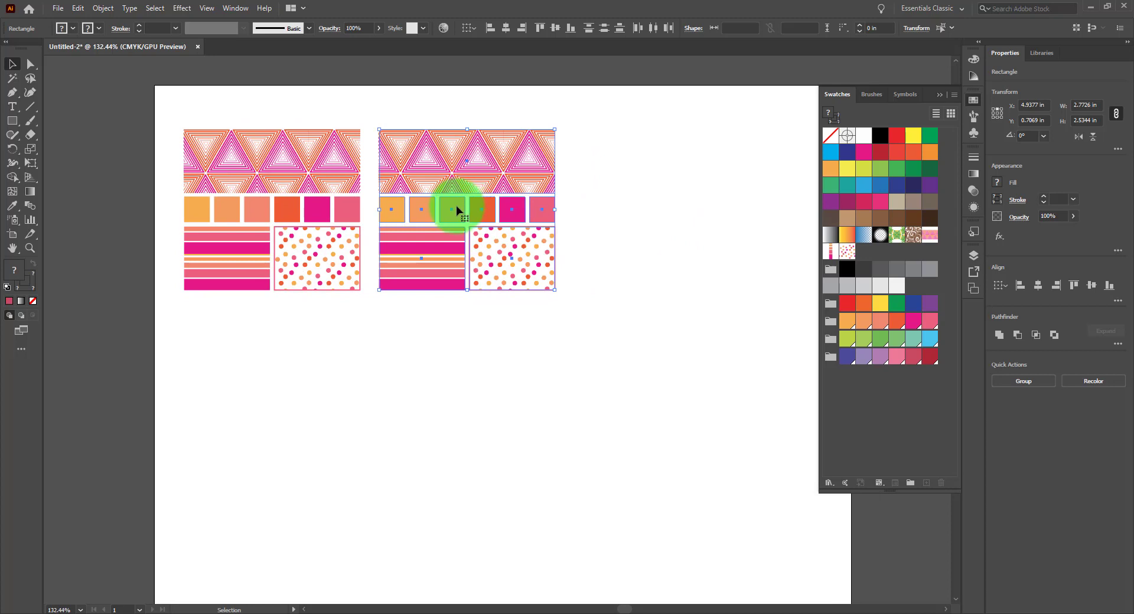
{"action": "left_click_drag", "start_coordinate": [457, 209], "coordinate": [652, 208]}
Open Recolor Artwork for the middle pattern copy and apply the Color Group 1 colors
{"action": "left_click_drag", "start_coordinate": [387, 101], "coordinate": [558, 306]}
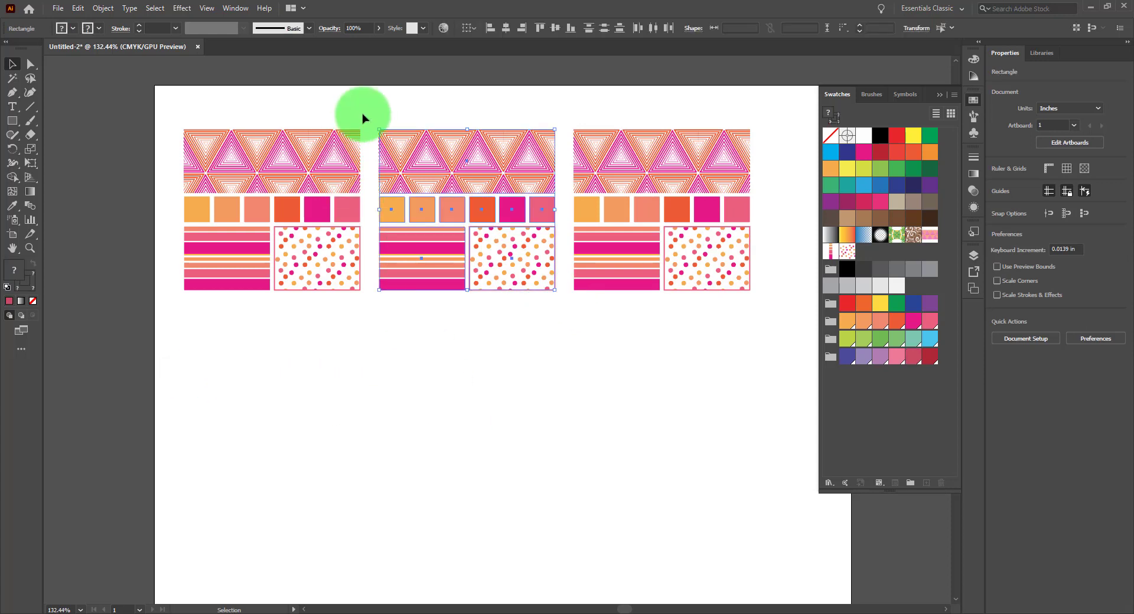
{"action": "left_click", "coordinate": [443, 29]}
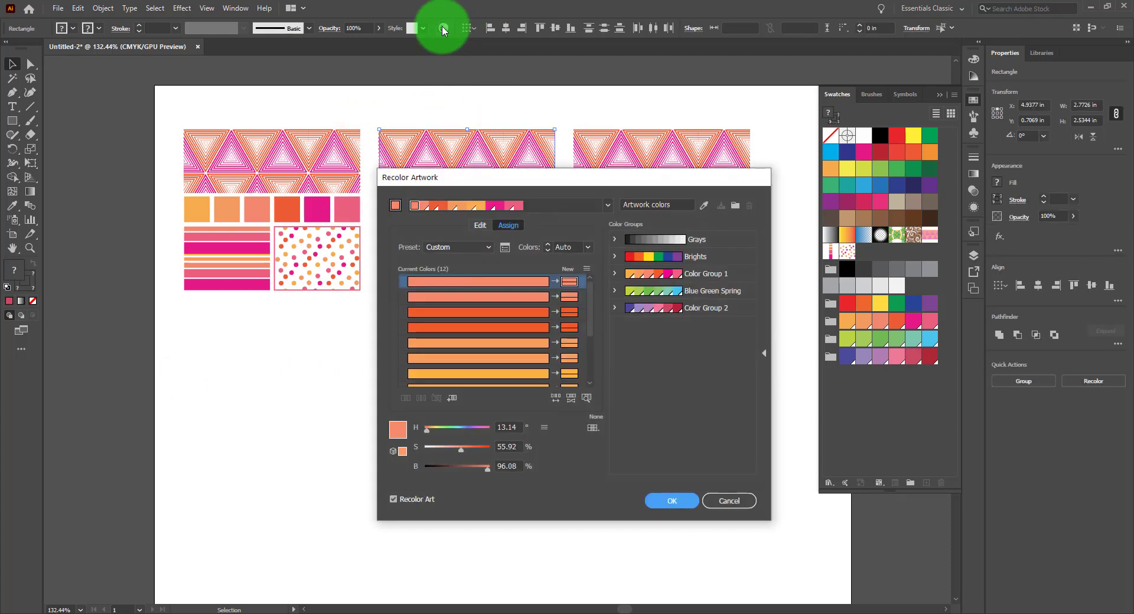
{"action": "left_click_drag", "start_coordinate": [593, 186], "coordinate": [512, 117]}
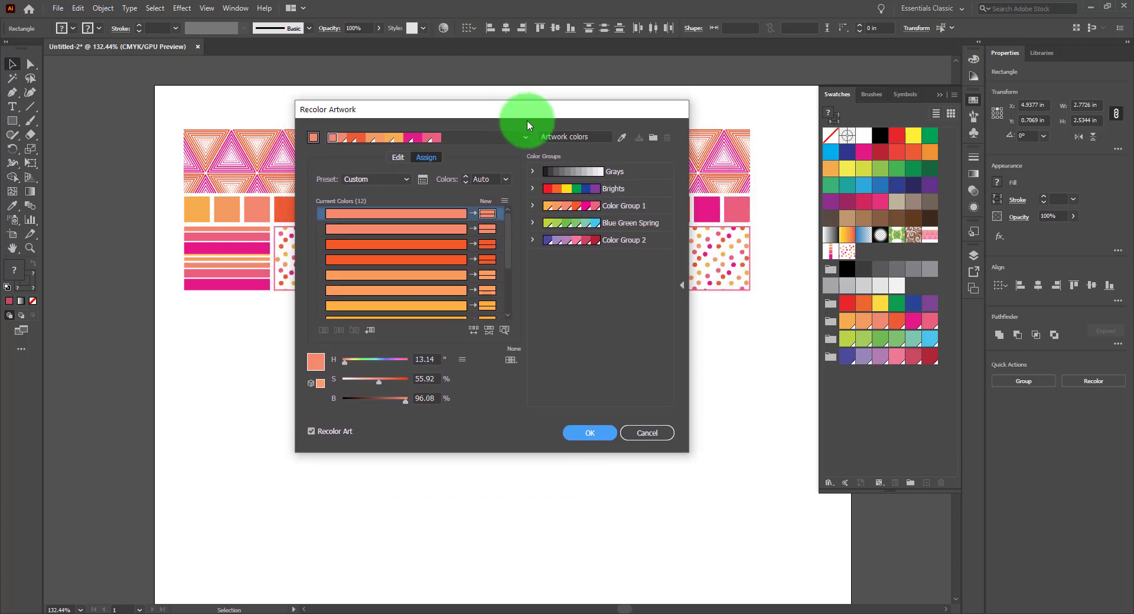
{"action": "left_click", "coordinate": [593, 207]}
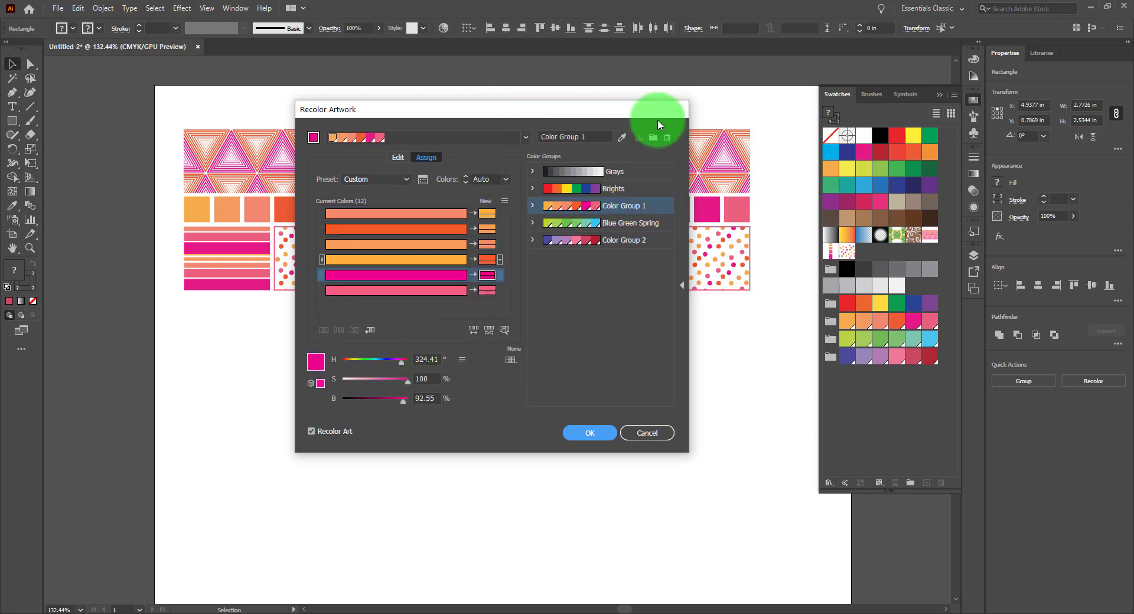
{"action": "left_click_drag", "start_coordinate": [539, 107], "coordinate": [883, 89]}
Sort the new colors by hue, forward
{"action": "left_click", "coordinate": [856, 173]}
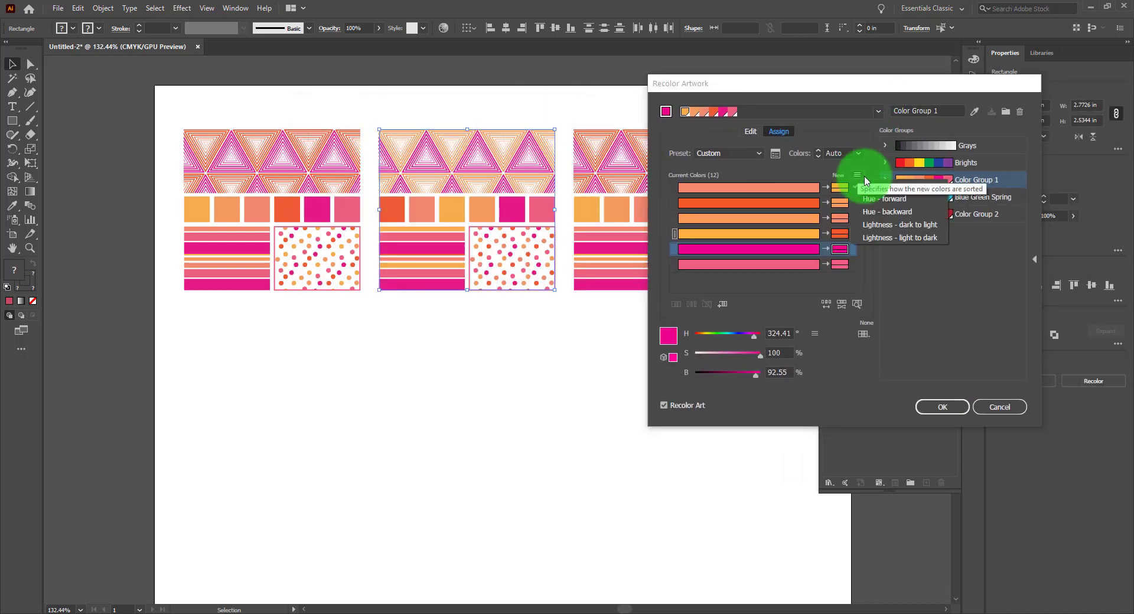
{"action": "left_click", "coordinate": [905, 204]}
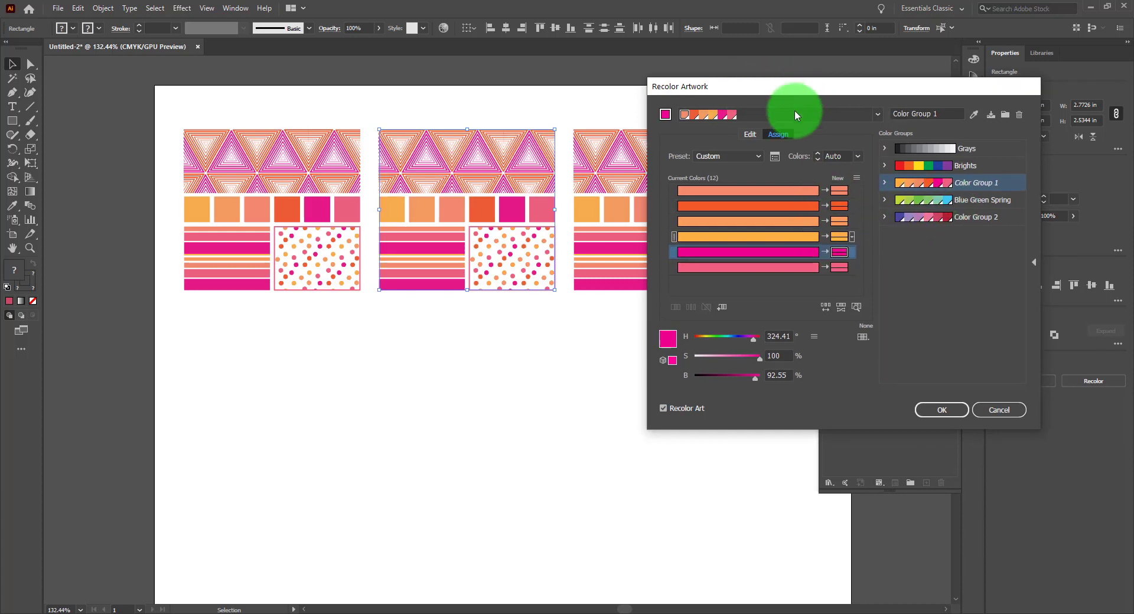
{"action": "mouse_move", "coordinate": [797, 89]}
{"action": "left_mouse_down"}
{"action": "mouse_move", "coordinate": [862, 168]}
{"action": "mouse_move", "coordinate": [758, 99]}
{"action": "mouse_move", "coordinate": [805, 80]}
{"action": "left_mouse_up"}
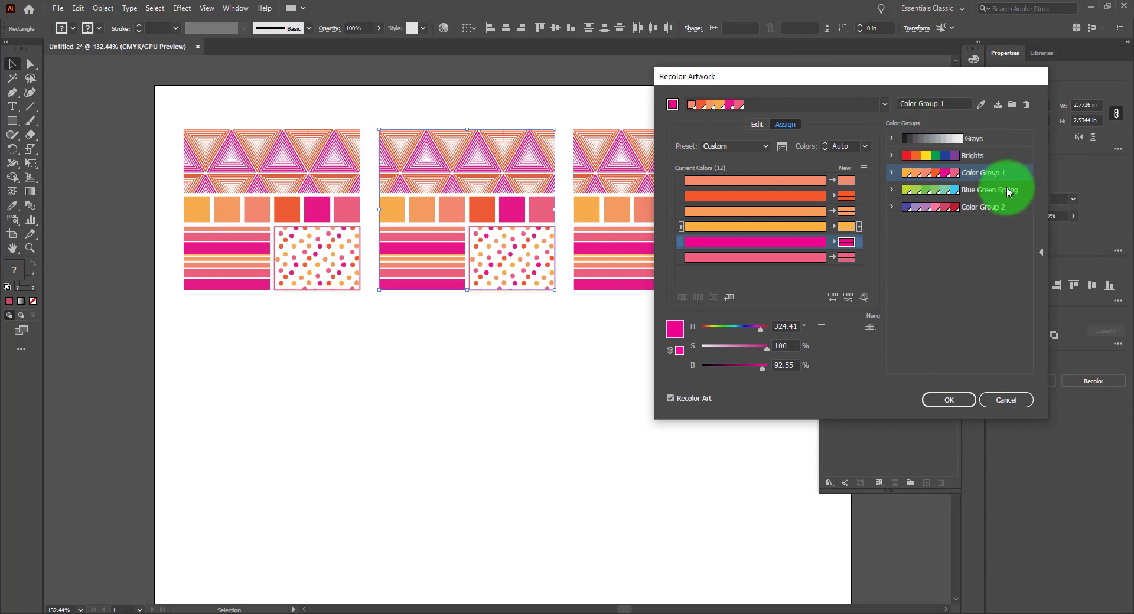
Recolor the middle pattern with the Blue Green Spring group in a random color order, closing without saving the group
{"action": "left_click", "coordinate": [972, 193]}
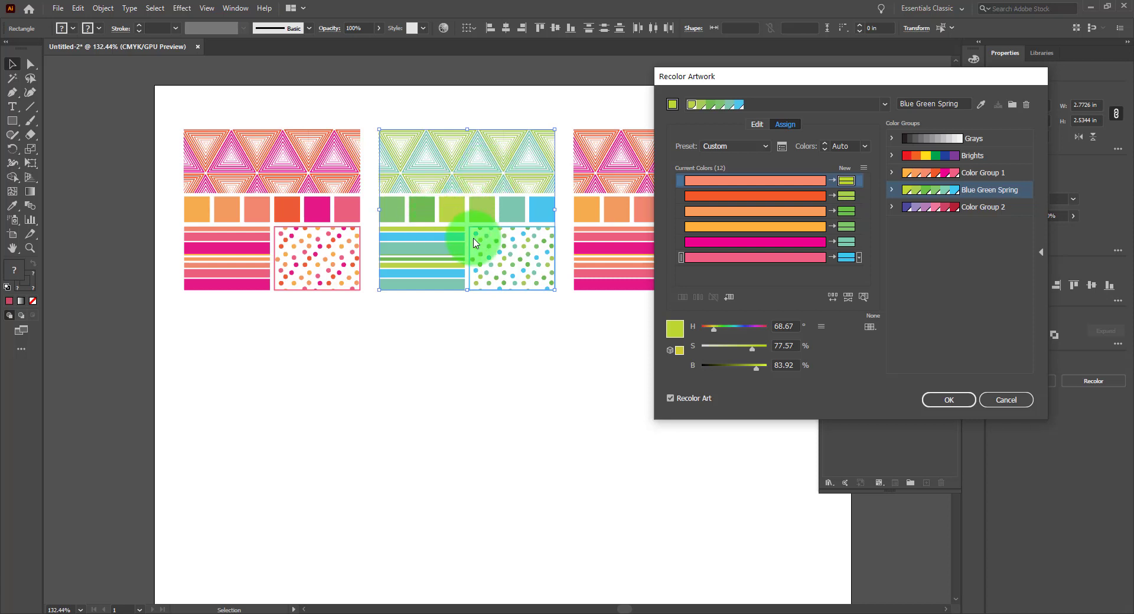
{"action": "left_click", "coordinate": [830, 297]}
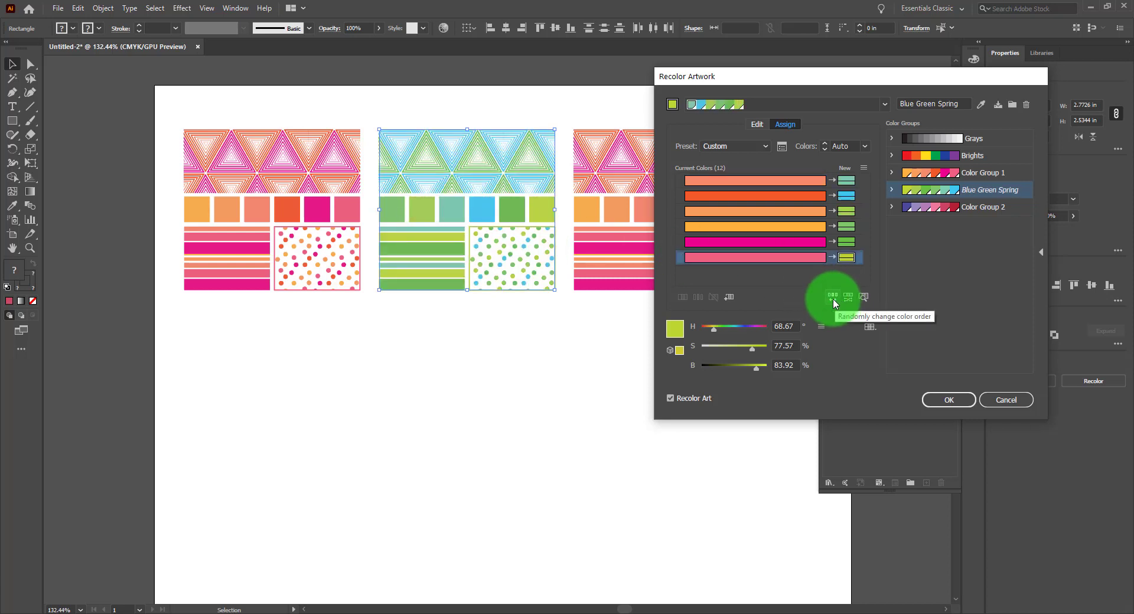
{"action": "left_click", "coordinate": [830, 297]}
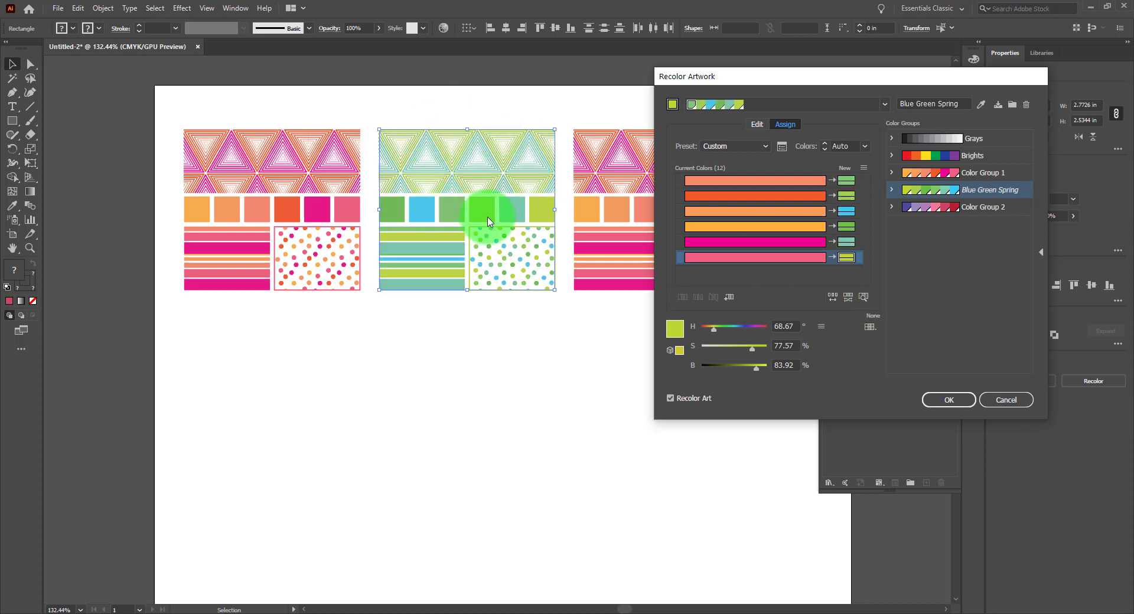
{"action": "left_click", "coordinate": [832, 297]}
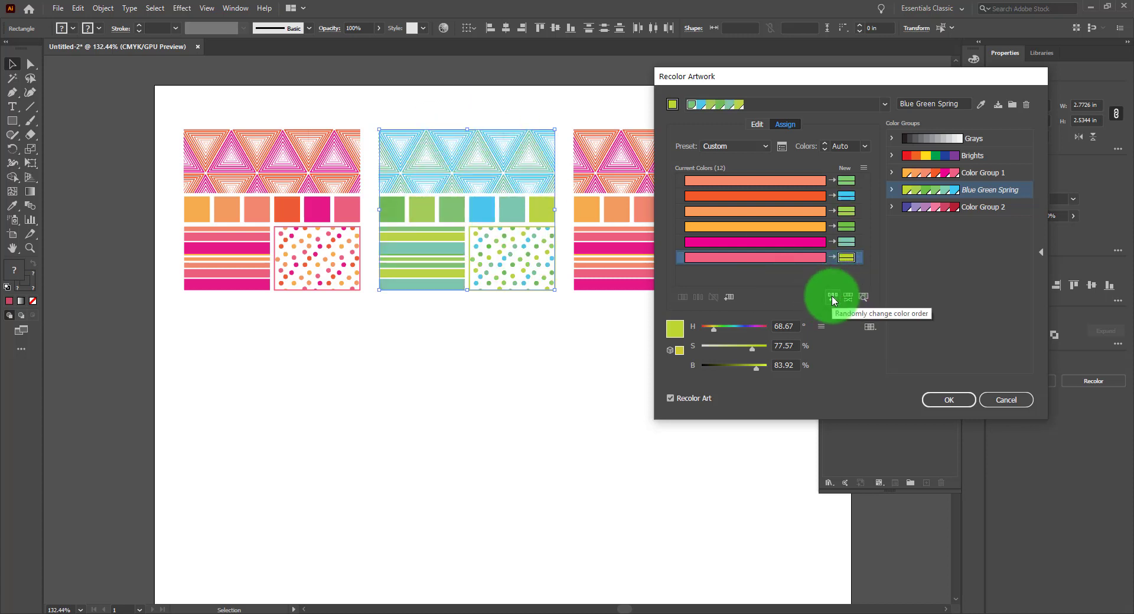
{"action": "left_click", "coordinate": [948, 400]}
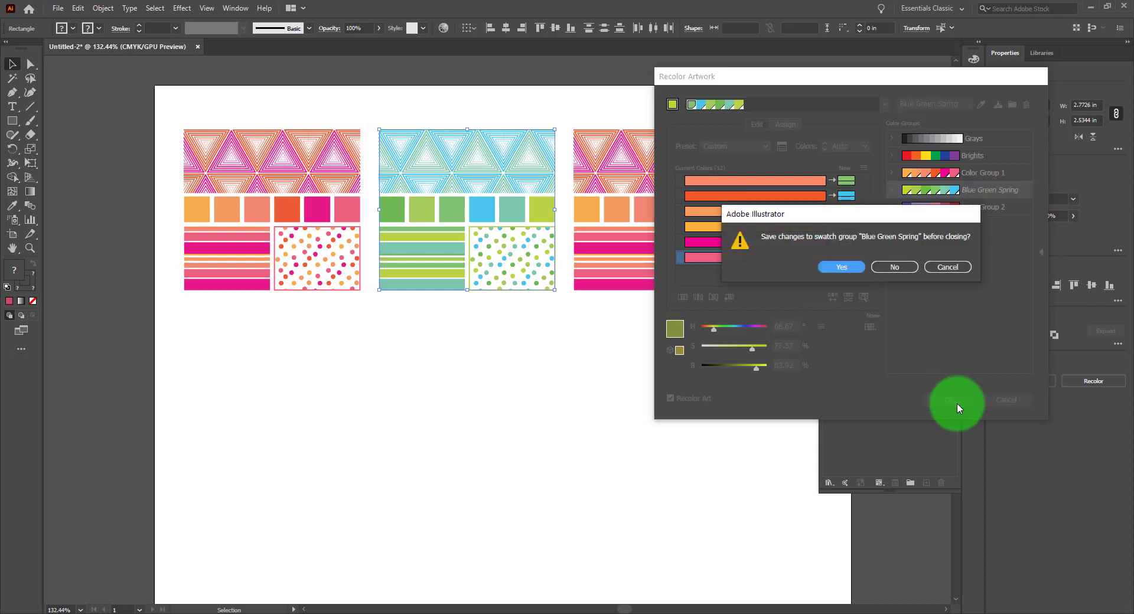
{"action": "left_click", "coordinate": [893, 269]}
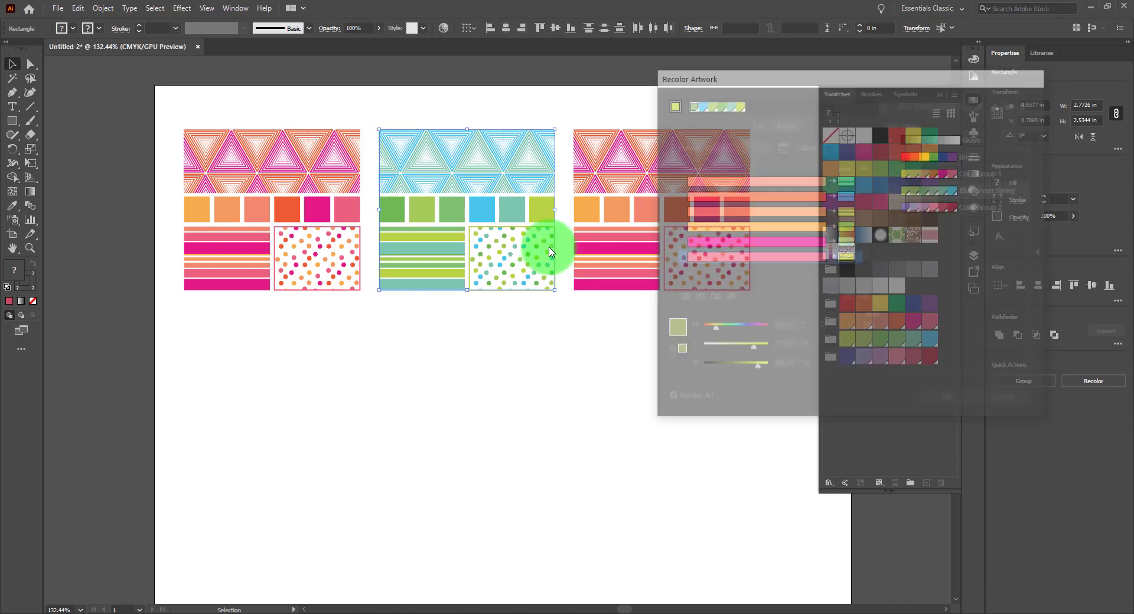
Select the right pattern copy, open Recolor Artwork, and try Color Group 1 with a sorted color order
{"action": "left_click", "coordinate": [584, 109]}
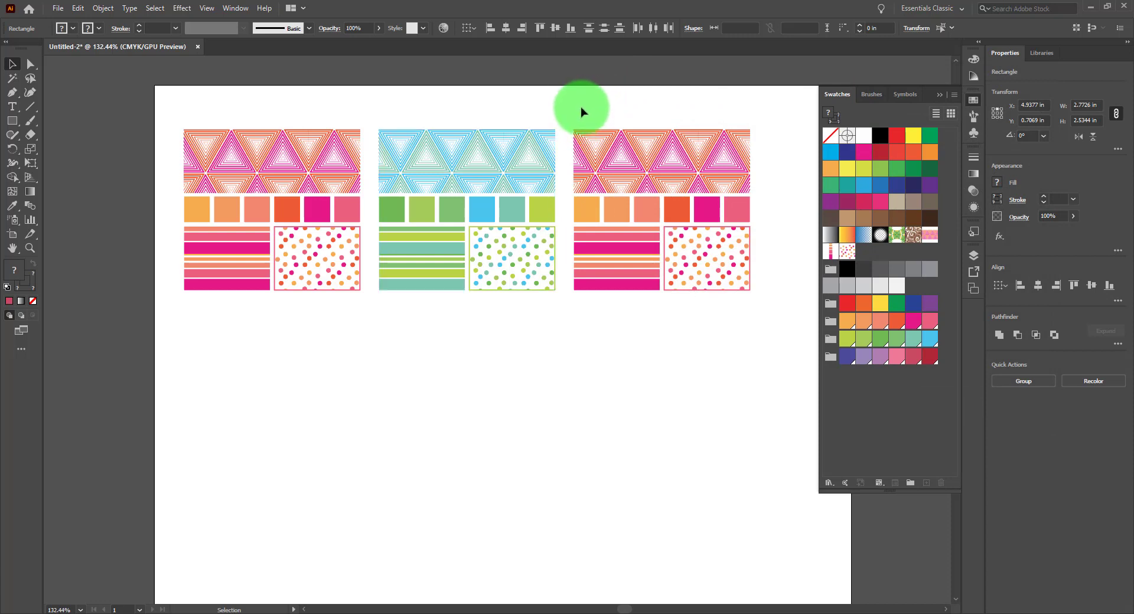
{"action": "left_click_drag", "start_coordinate": [581, 111], "coordinate": [753, 326]}
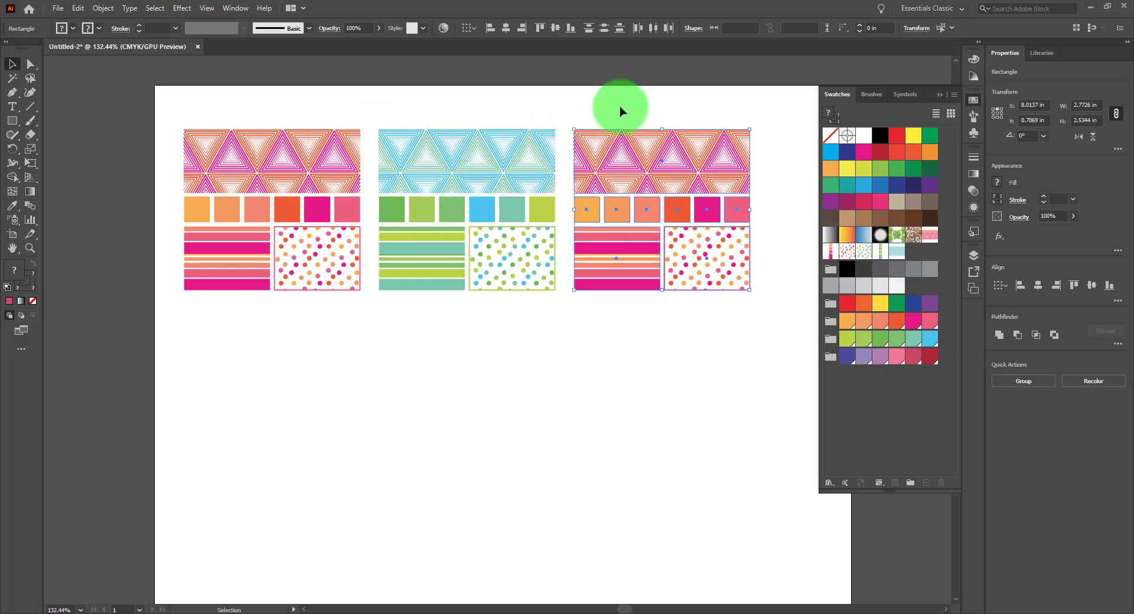
{"action": "left_click", "coordinate": [443, 28]}
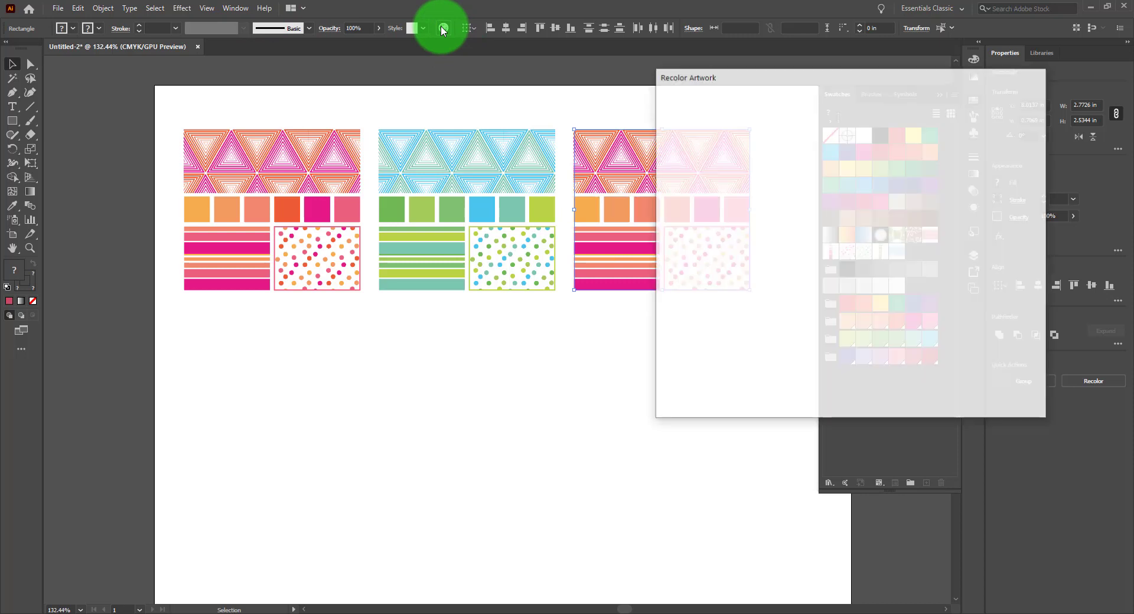
{"action": "left_click_drag", "start_coordinate": [759, 79], "coordinate": [338, 75]}
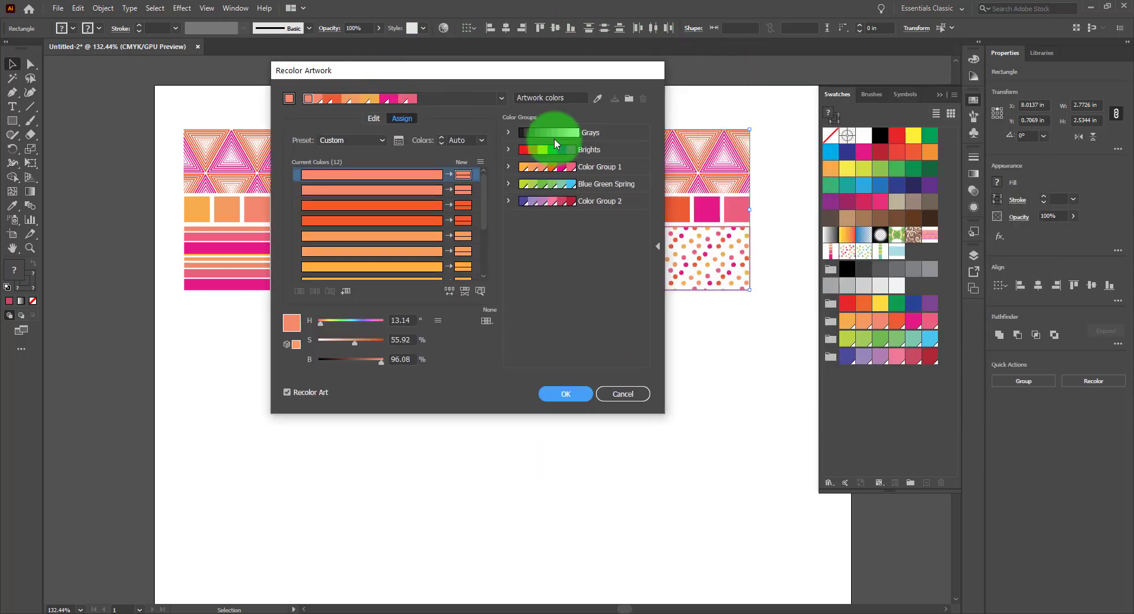
{"action": "left_click", "coordinate": [578, 168]}
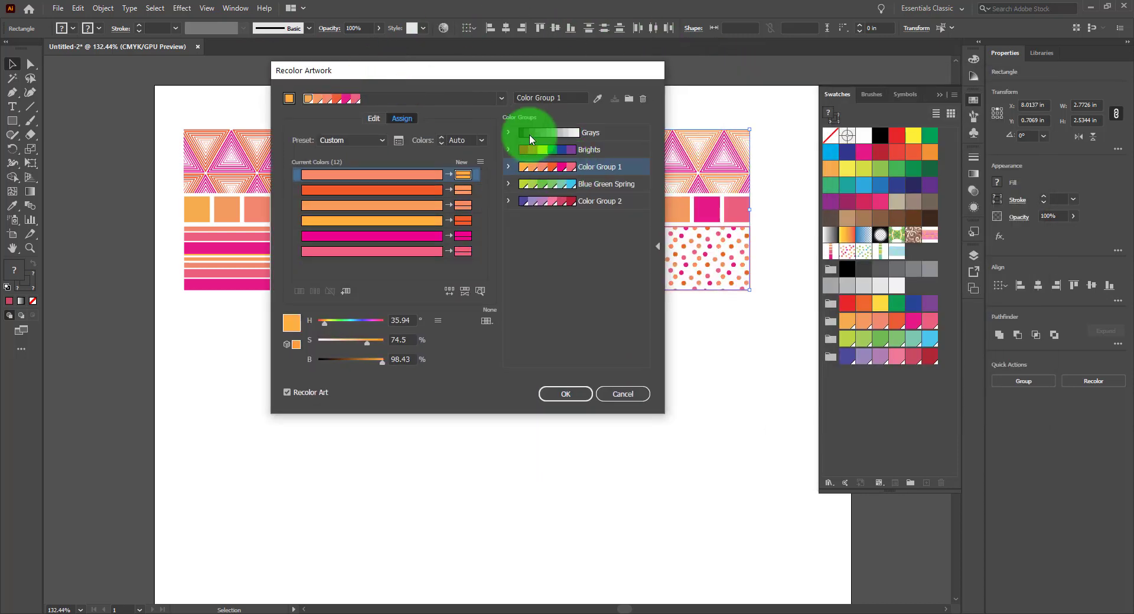
{"action": "left_click", "coordinate": [480, 162]}
{"action": "left_click", "coordinate": [532, 190]}
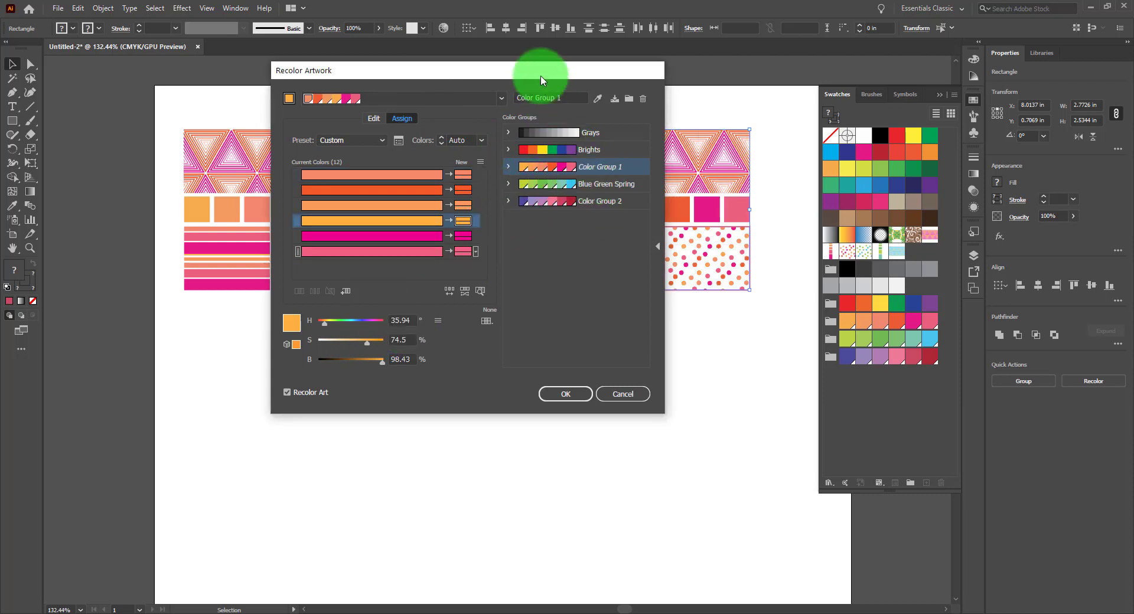
Apply Color Group 2 to the right pattern and randomly shuffle its color order several times
{"action": "left_click_drag", "start_coordinate": [549, 74], "coordinate": [420, 81]}
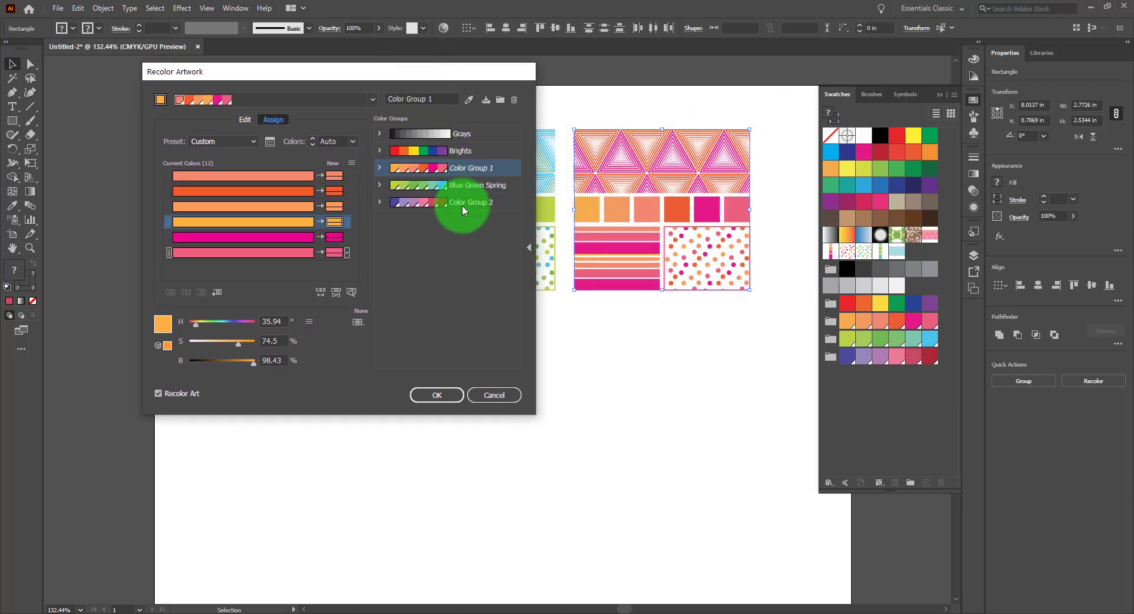
{"action": "left_click", "coordinate": [461, 204]}
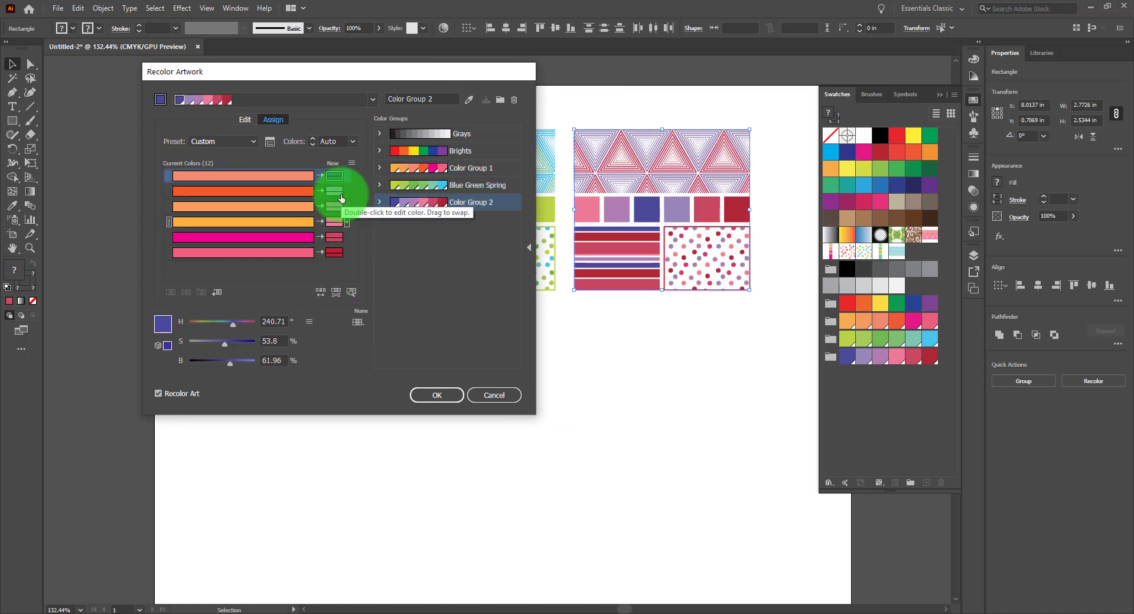
{"action": "left_click", "coordinate": [319, 292]}
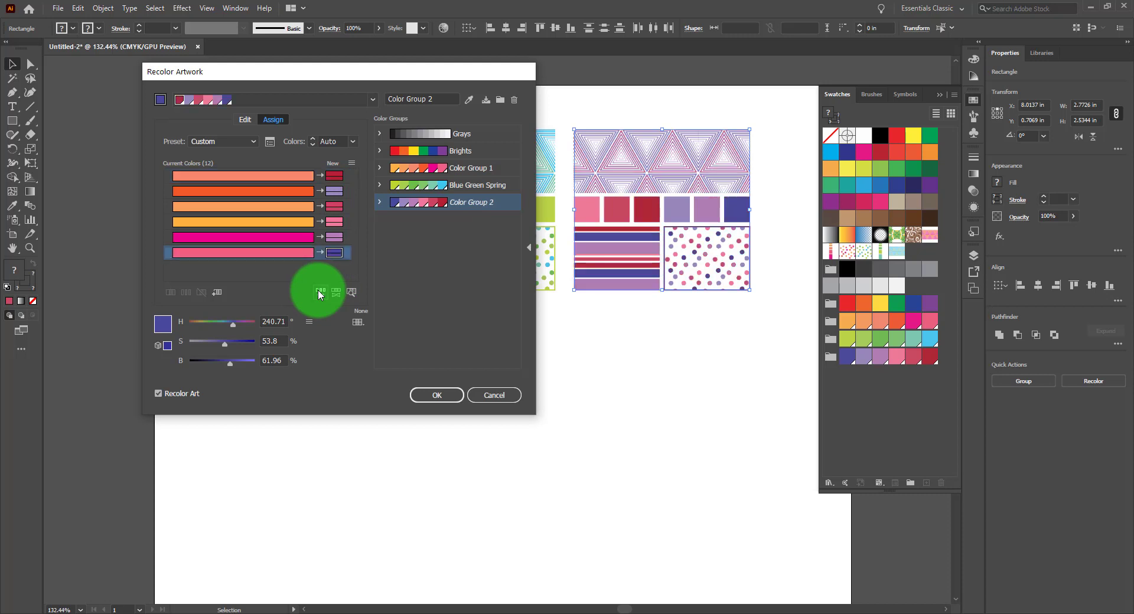
{"action": "left_click", "coordinate": [323, 291]}
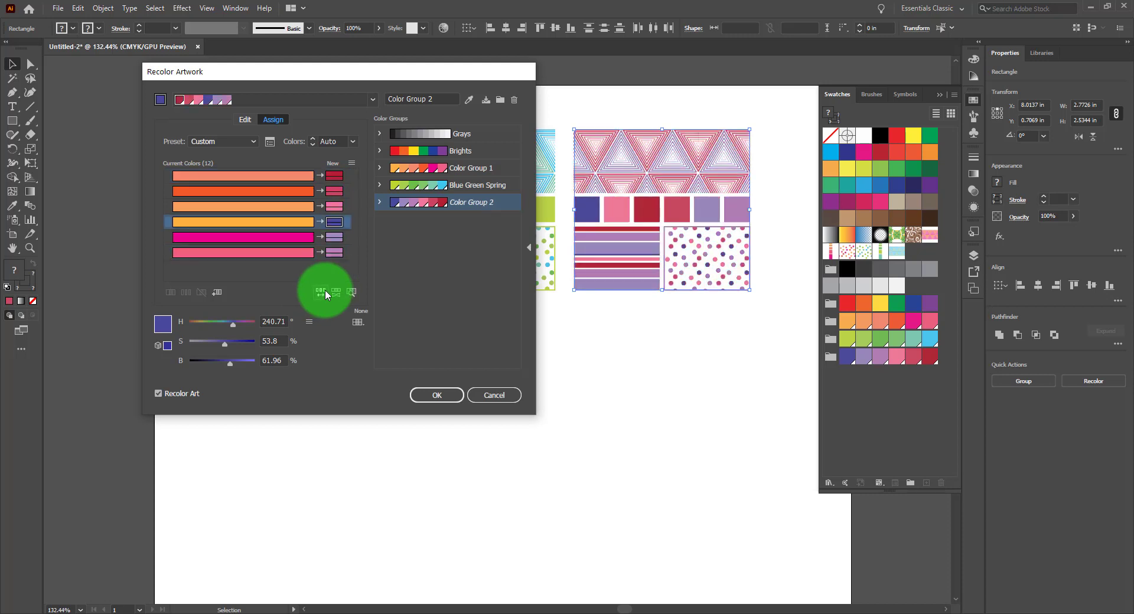
{"action": "left_click", "coordinate": [325, 291]}
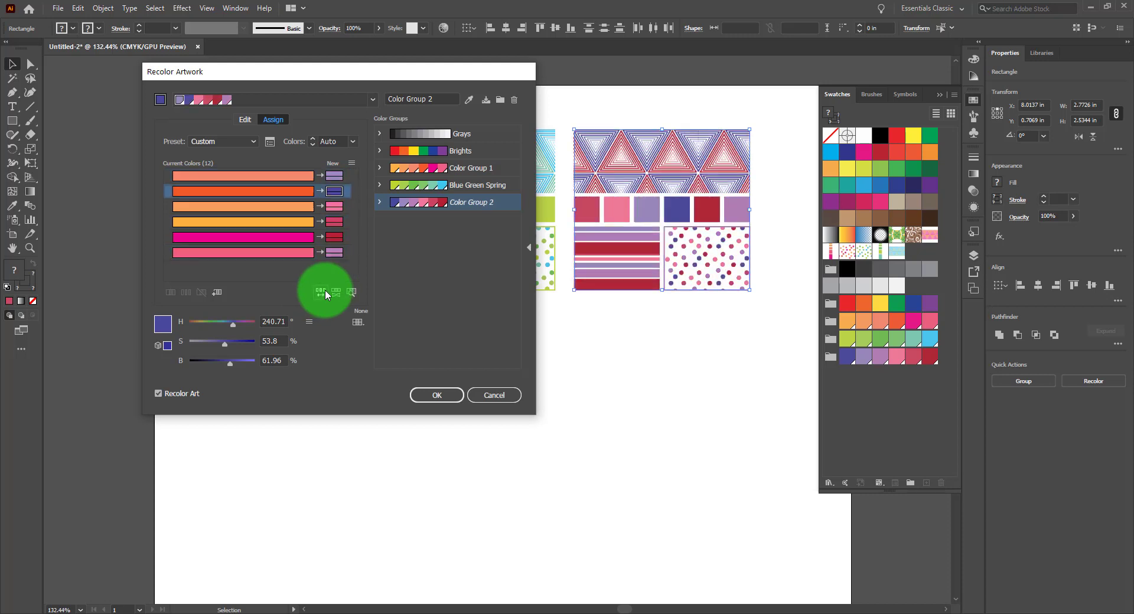
{"action": "left_click", "coordinate": [325, 291]}
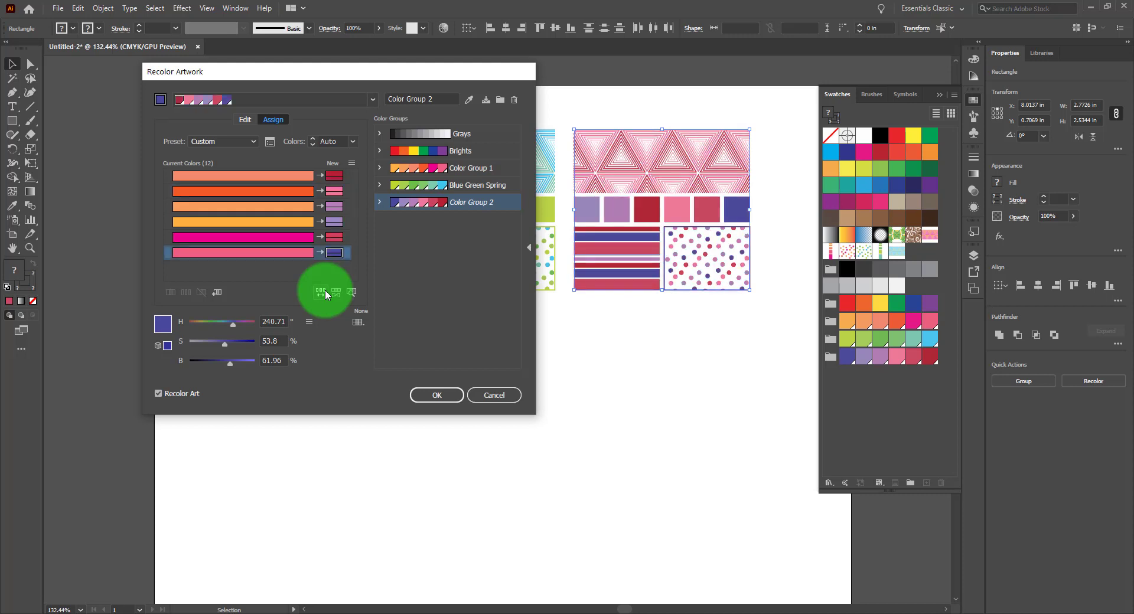
{"action": "left_click", "coordinate": [325, 290]}
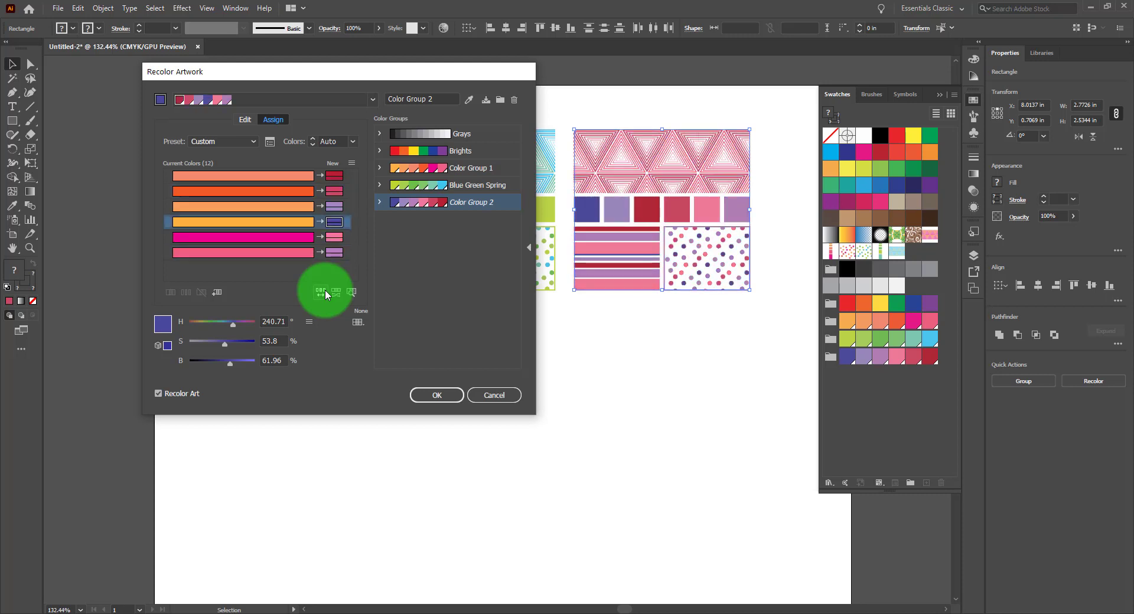
{"action": "left_click", "coordinate": [325, 291]}
{"action": "left_click", "coordinate": [324, 290]}
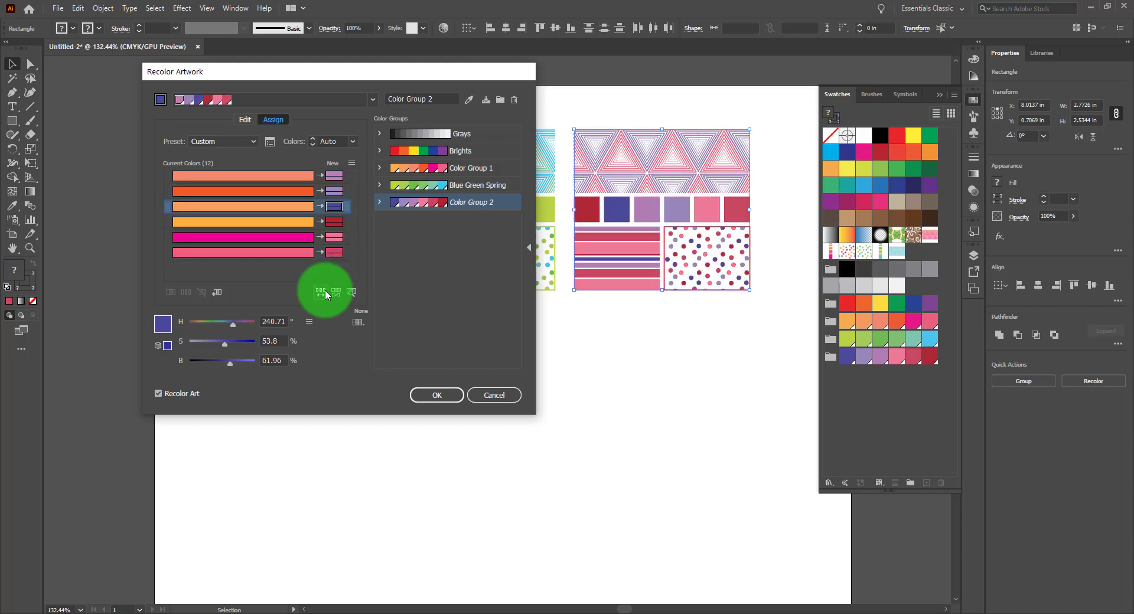
Swap one of the new color assignments to a different row in the color list
{"action": "left_click", "coordinate": [347, 200]}
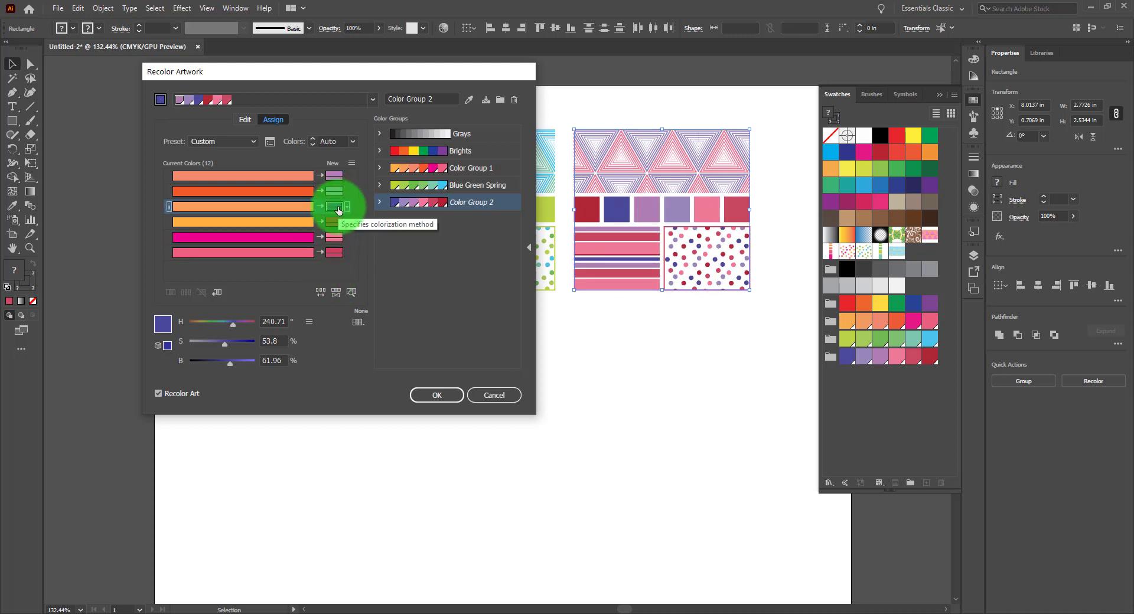
{"action": "mouse_move", "coordinate": [338, 209]}
{"action": "left_mouse_down"}
{"action": "mouse_move", "coordinate": [330, 229]}
{"action": "mouse_move", "coordinate": [335, 206]}
{"action": "left_mouse_up"}
{"action": "left_click", "coordinate": [335, 222]}
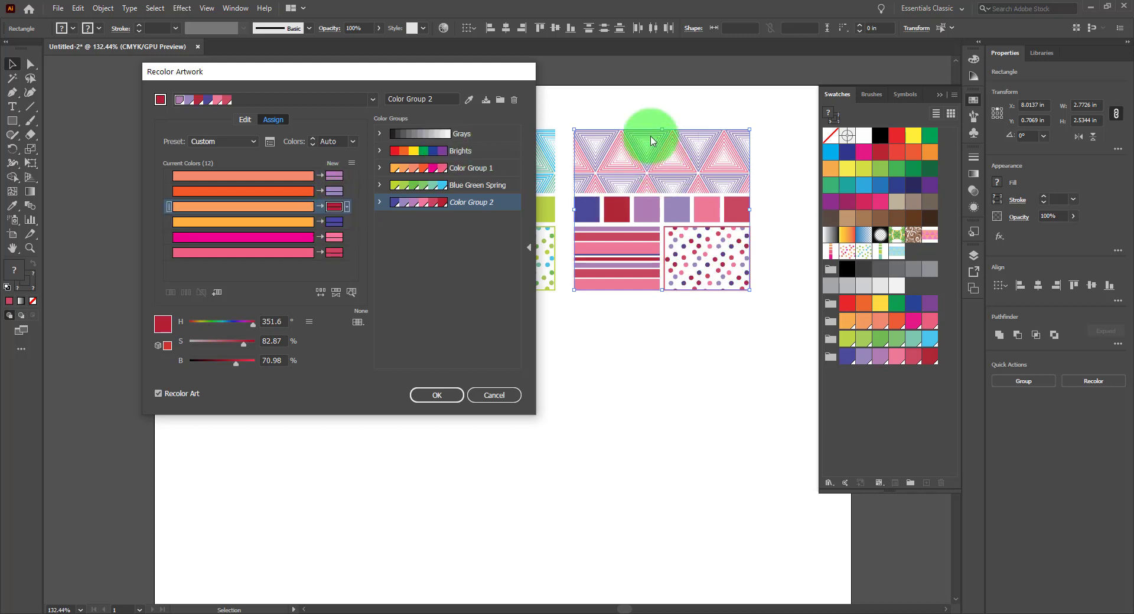
Keep randomizing the color order of Color Group 2 on the right pattern
{"action": "left_click", "coordinate": [320, 292]}
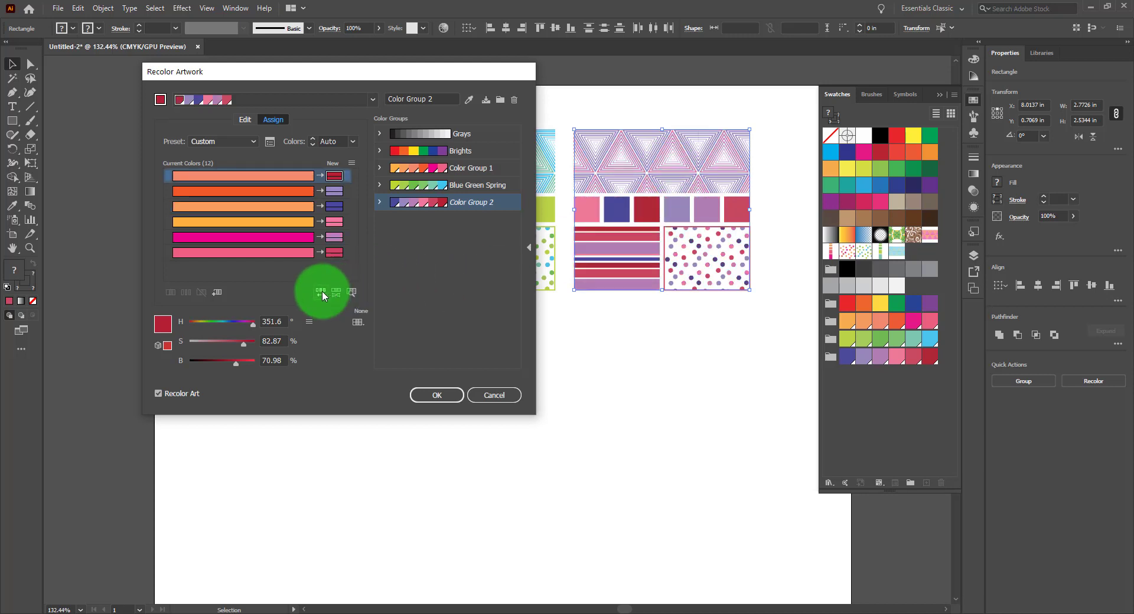
{"action": "left_click", "coordinate": [321, 292]}
{"action": "left_click", "coordinate": [321, 292]}
{"action": "left_click", "coordinate": [320, 291]}
{"action": "left_click", "coordinate": [321, 292]}
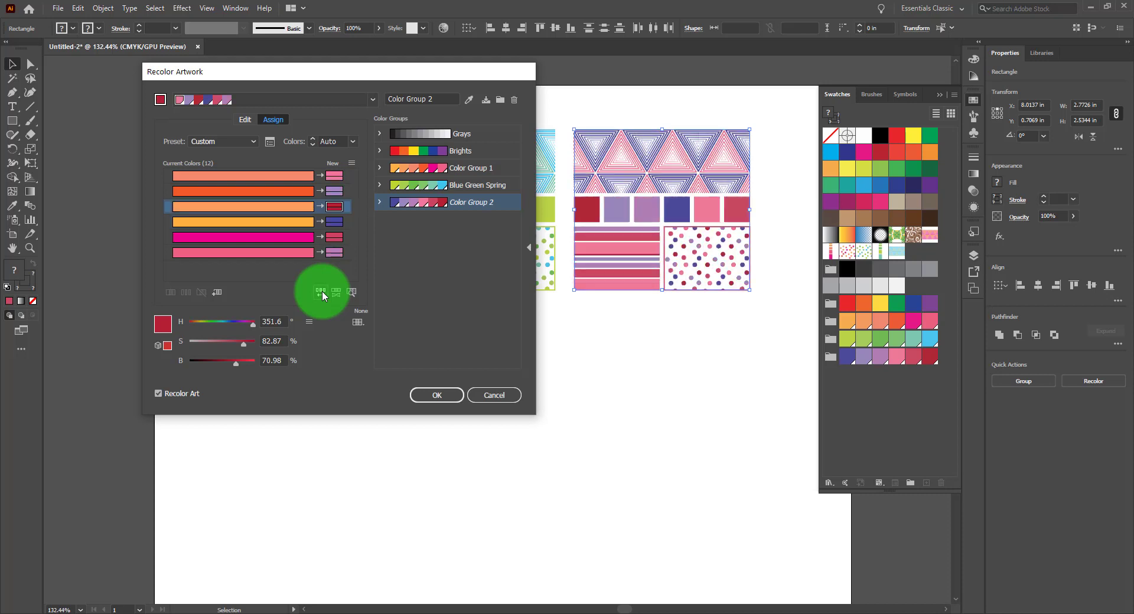
{"action": "left_click", "coordinate": [322, 293]}
{"action": "left_click", "coordinate": [322, 293]}
{"action": "left_click", "coordinate": [322, 293]}
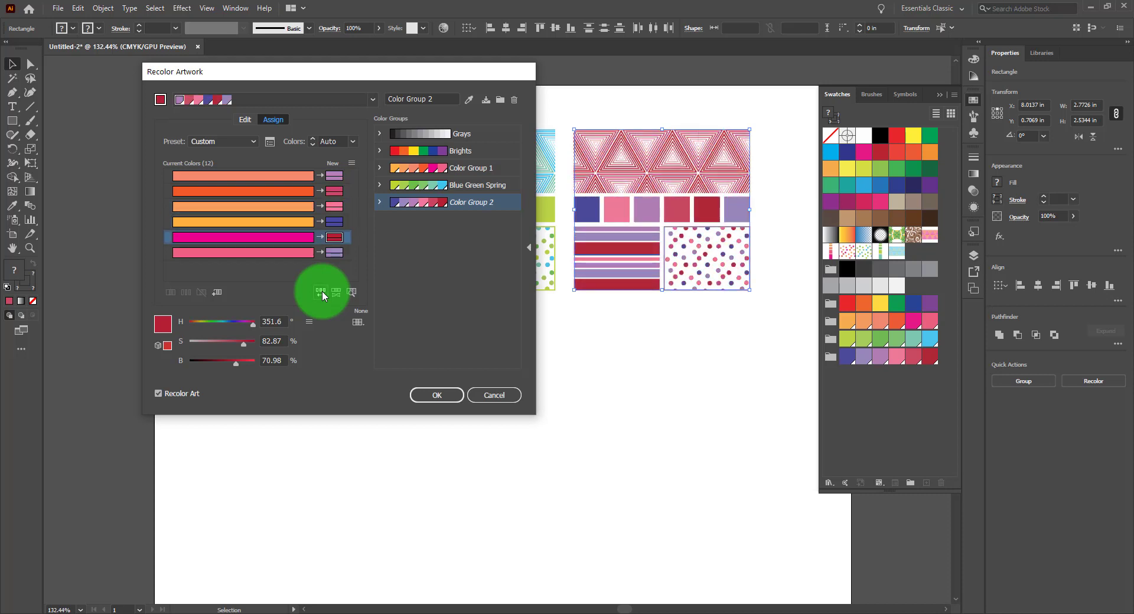
{"action": "left_click", "coordinate": [322, 293]}
{"action": "left_click", "coordinate": [322, 292]}
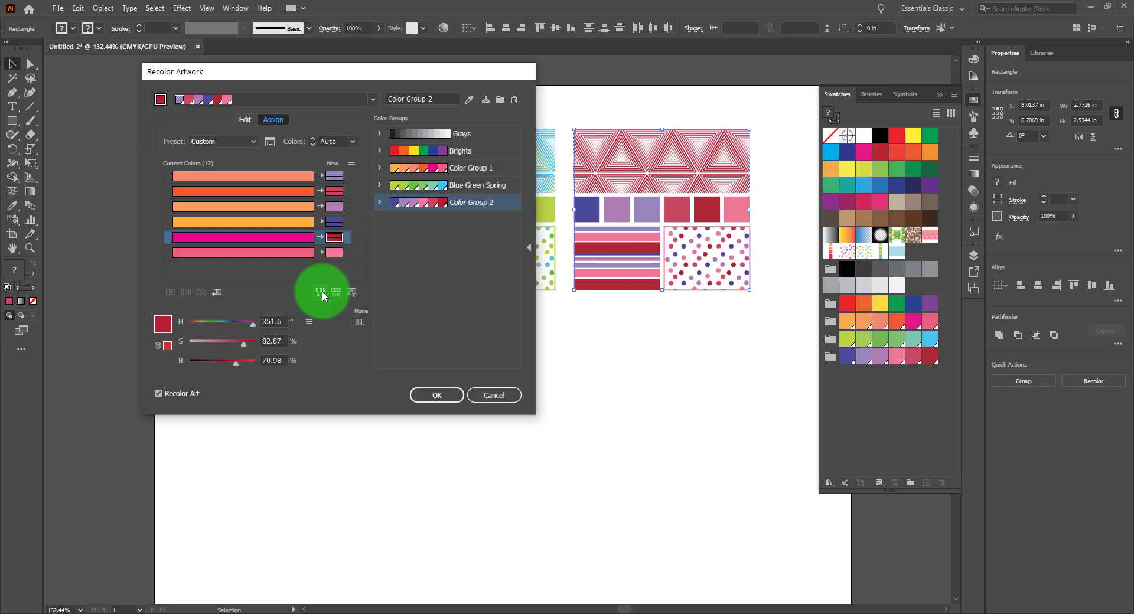
{"action": "left_click", "coordinate": [321, 292]}
{"action": "left_click", "coordinate": [321, 292]}
{"action": "left_click", "coordinate": [321, 292]}
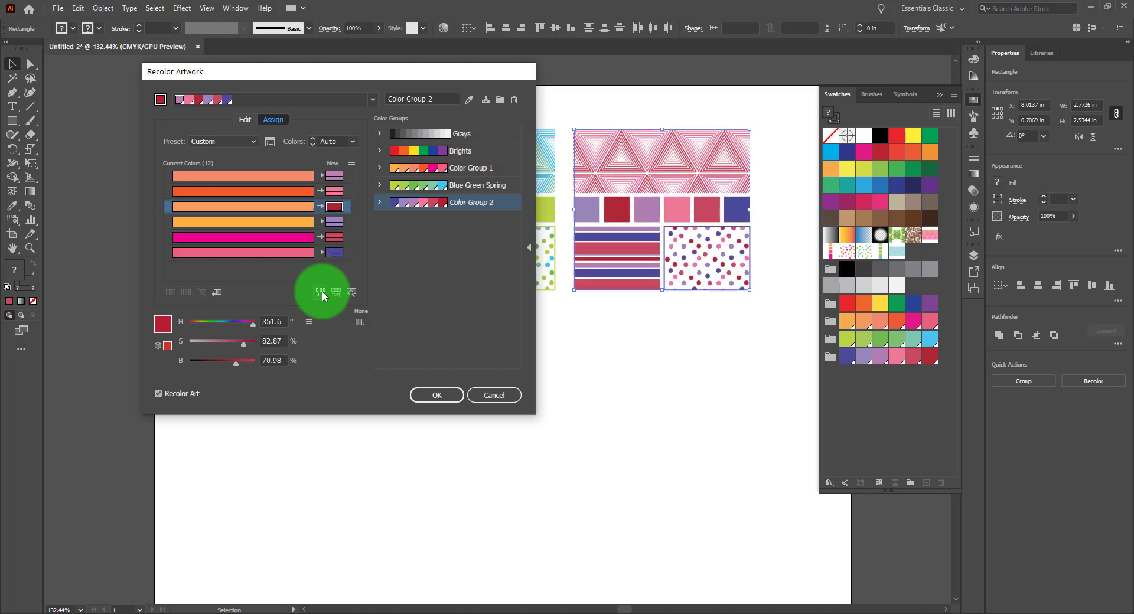
{"action": "left_click", "coordinate": [321, 292]}
{"action": "left_click", "coordinate": [321, 291]}
{"action": "left_click", "coordinate": [321, 291]}
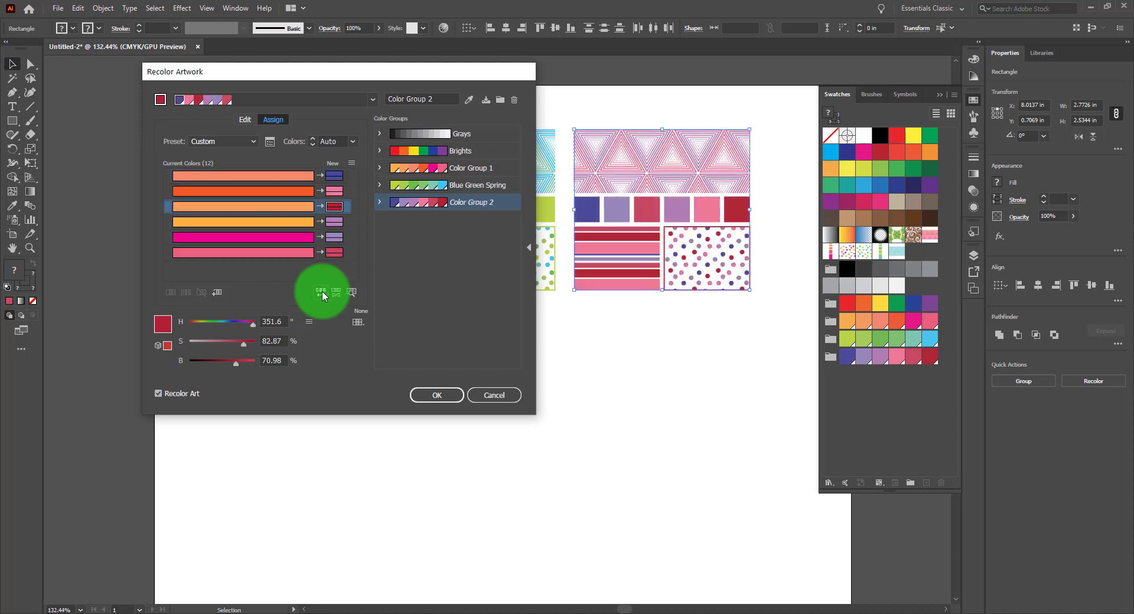
{"action": "left_click", "coordinate": [321, 292]}
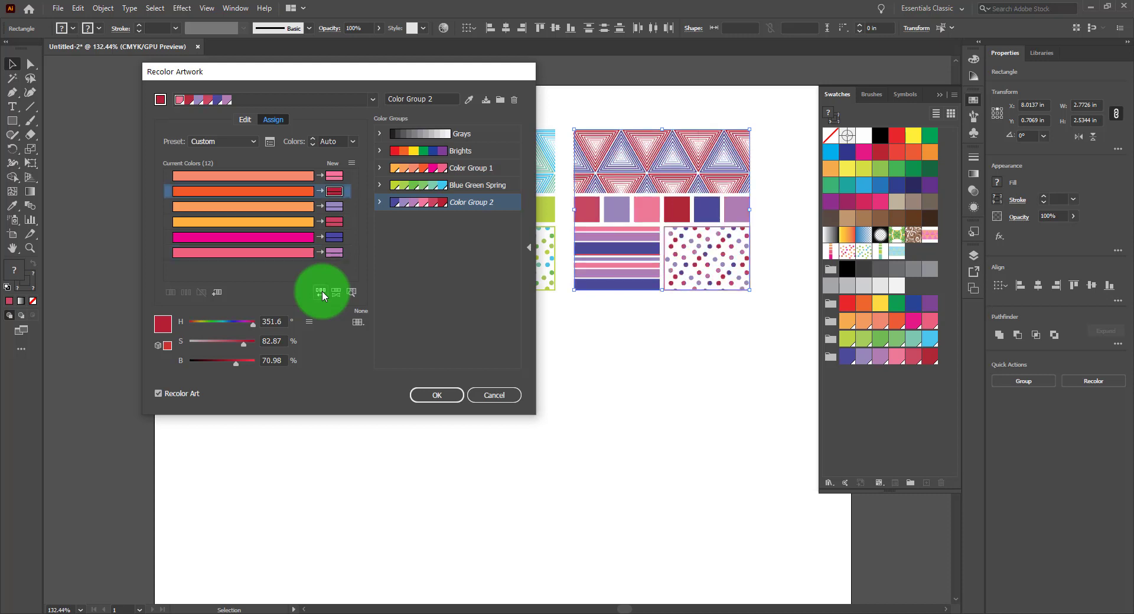
{"action": "left_click", "coordinate": [321, 291]}
{"action": "left_click", "coordinate": [322, 291]}
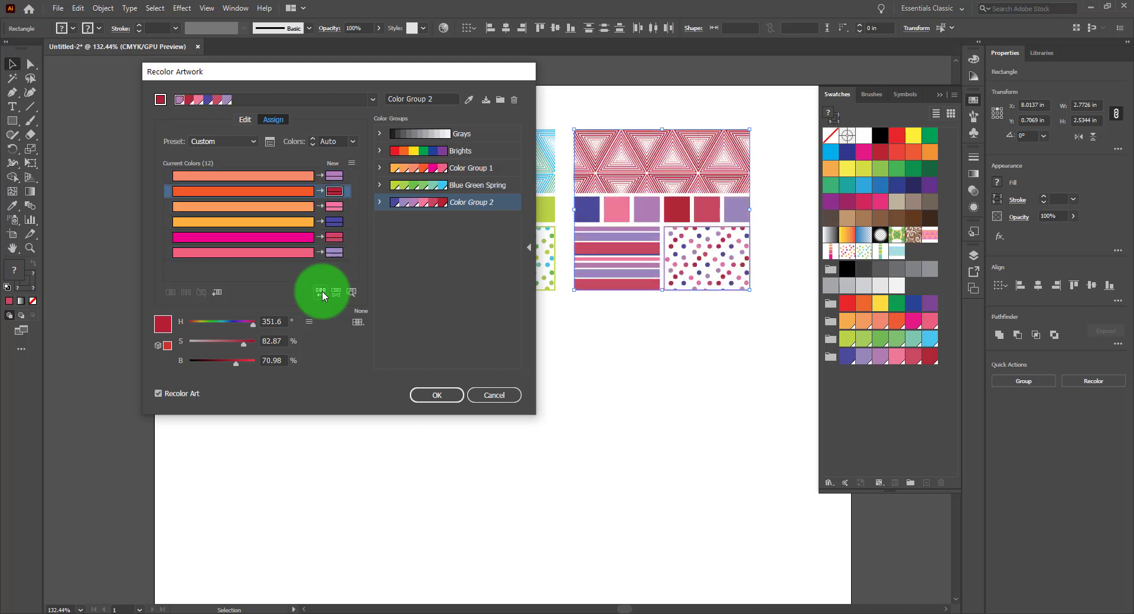
{"action": "left_click", "coordinate": [321, 292]}
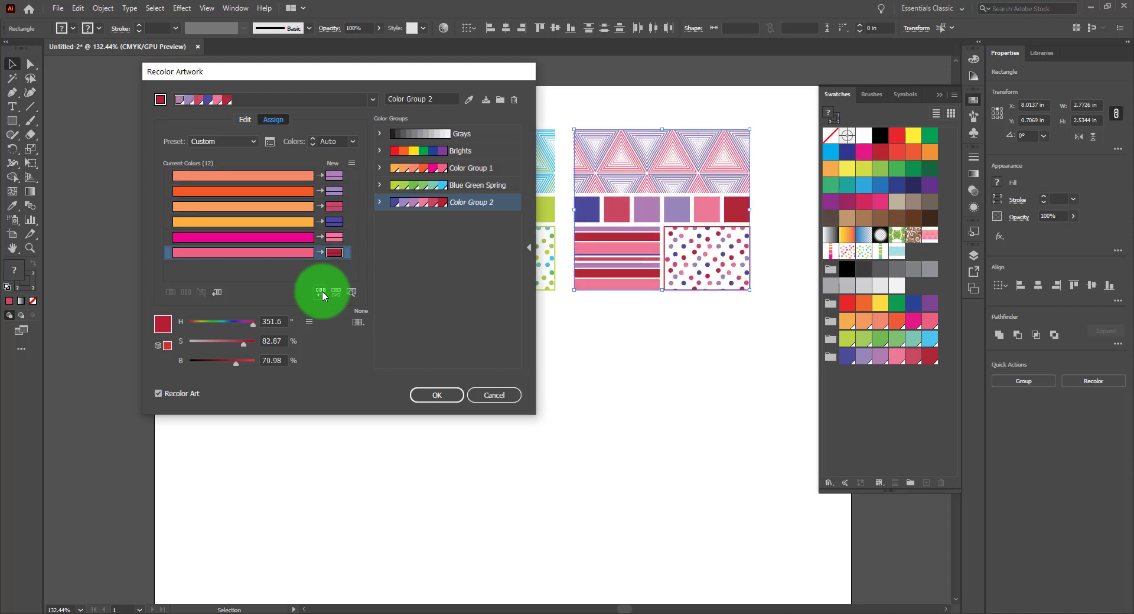
{"action": "left_click", "coordinate": [322, 292]}
Accept the recoloring and save the changes to the Color Group 2 swatch group
{"action": "left_click", "coordinate": [452, 395]}
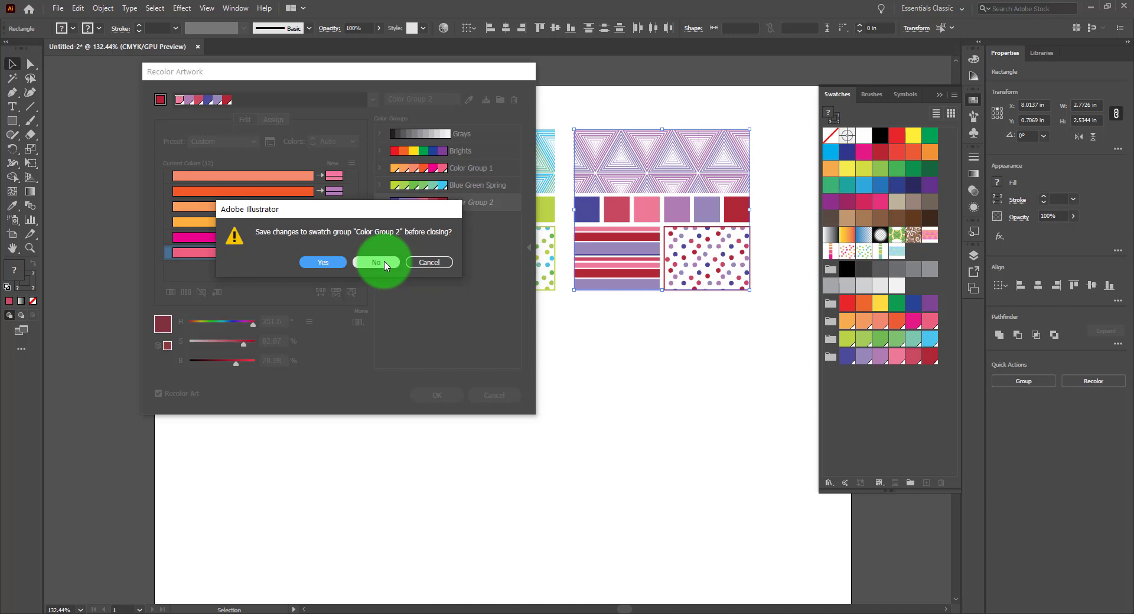
{"action": "left_click", "coordinate": [323, 262]}
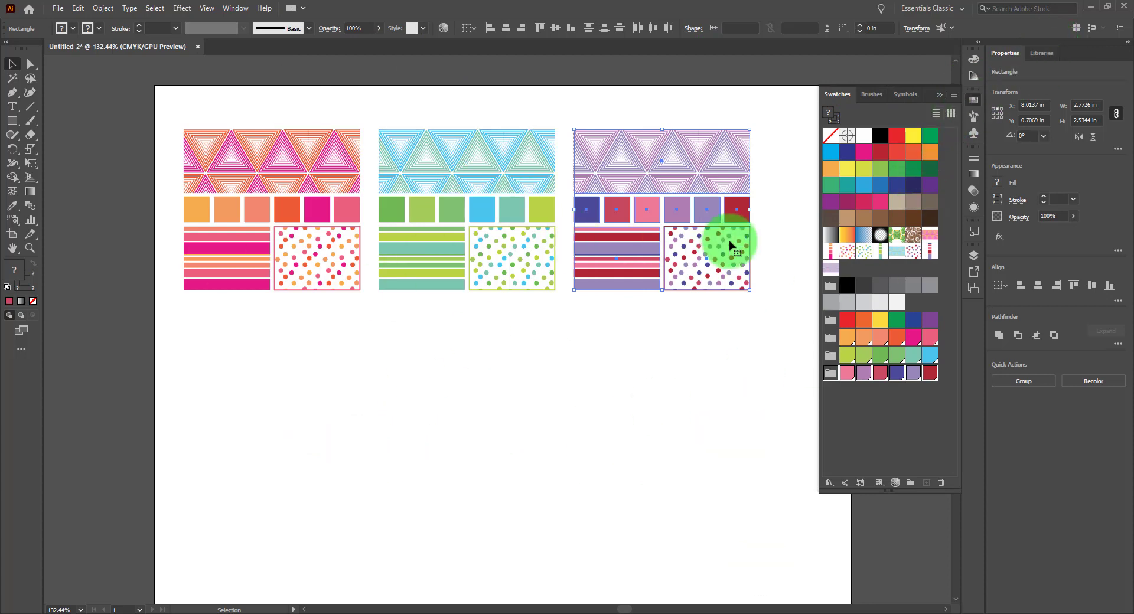
{"action": "left_click", "coordinate": [523, 387]}
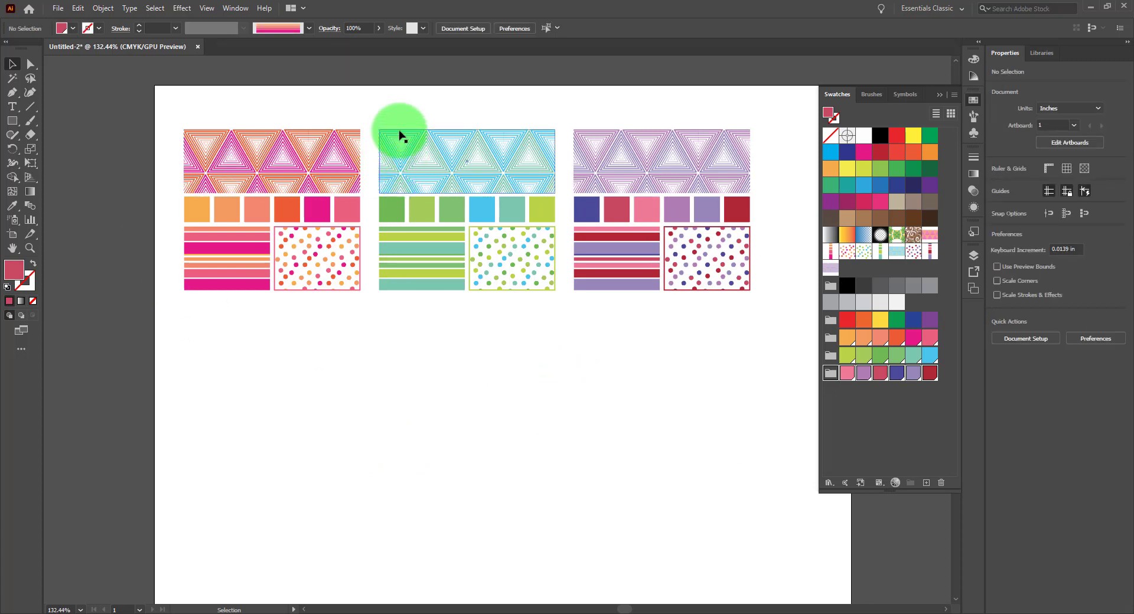
{"action": "left_click_drag", "start_coordinate": [524, 299], "coordinate": [370, 215]}
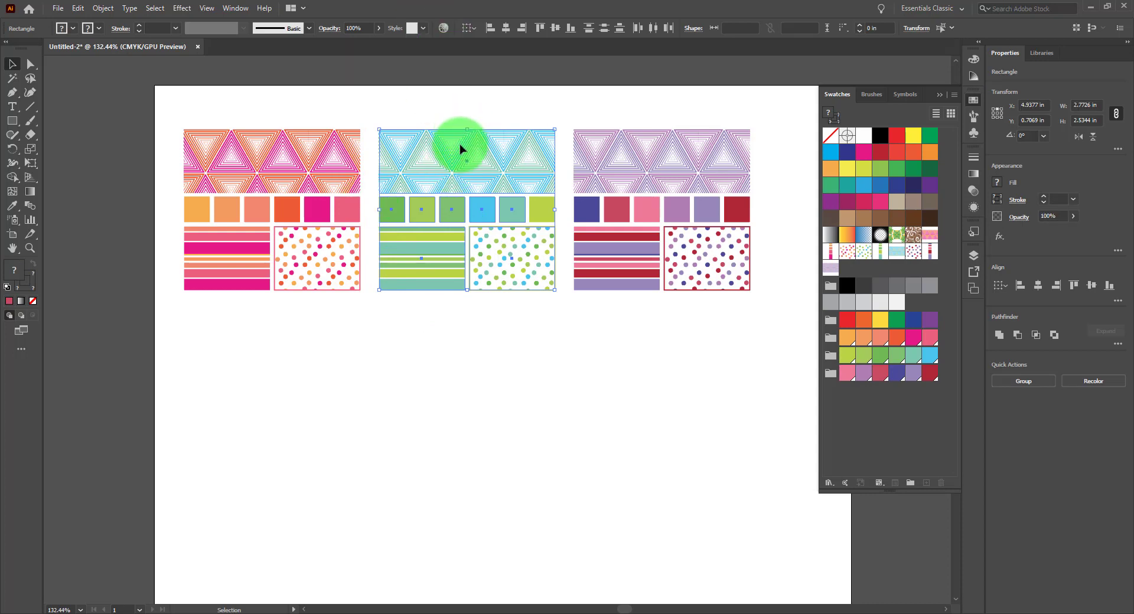
{"action": "left_click_drag", "start_coordinate": [460, 144], "coordinate": [465, 318]}
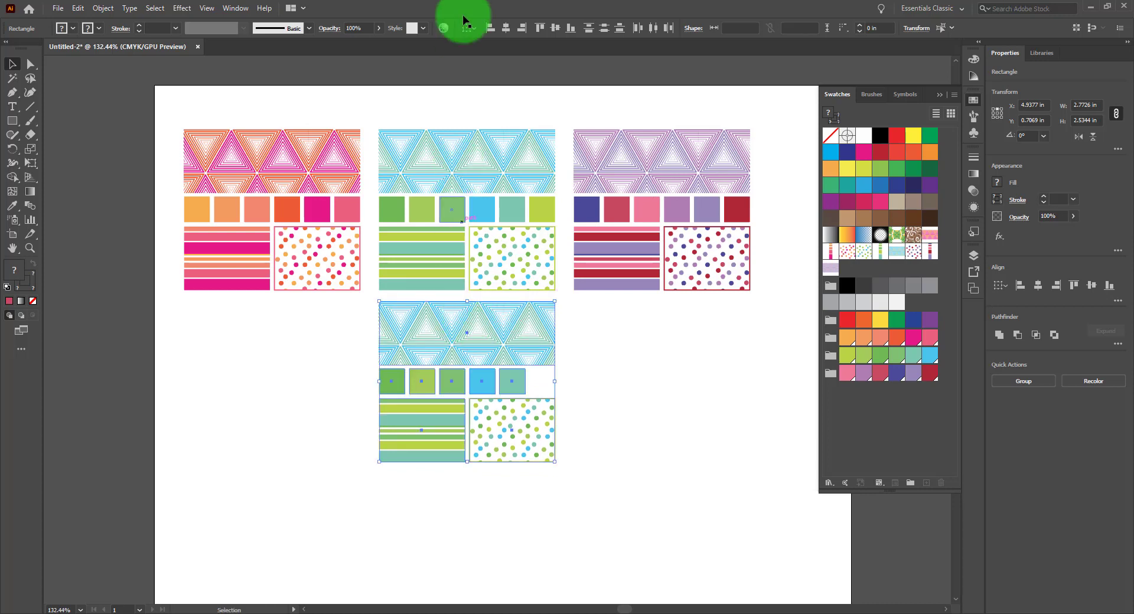
{"action": "left_click", "coordinate": [445, 26]}
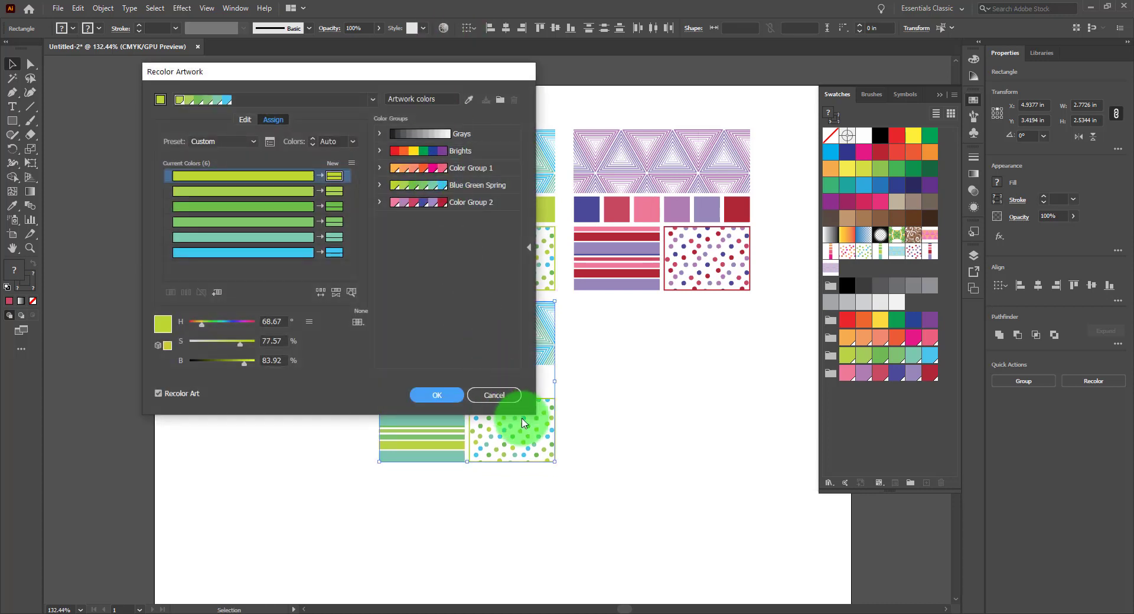
{"action": "left_click", "coordinate": [509, 394]}
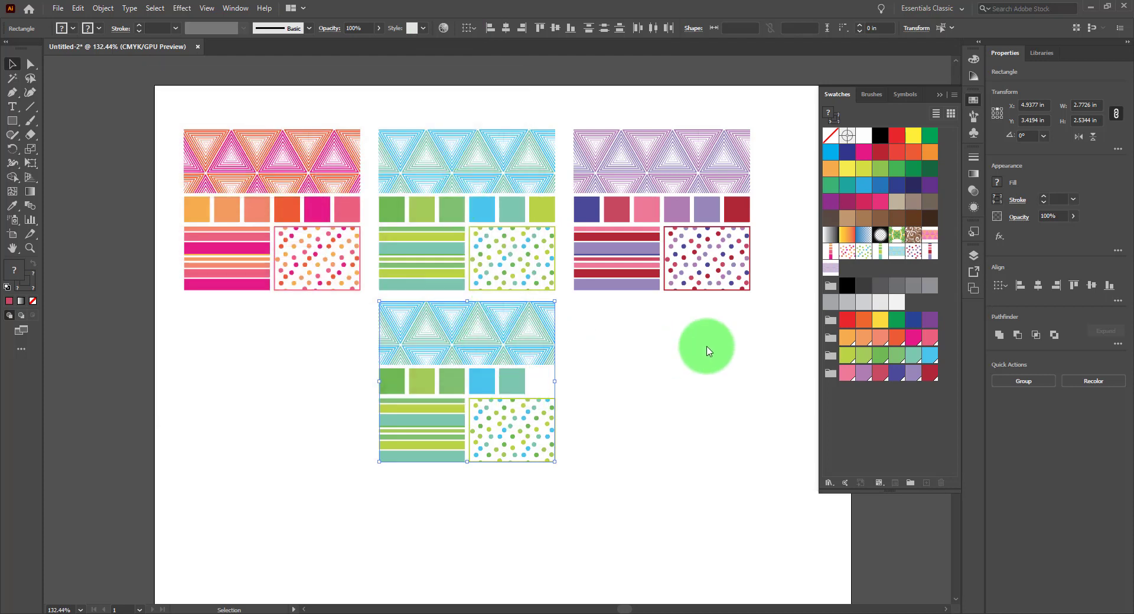
{"action": "key", "text": "Delete"}
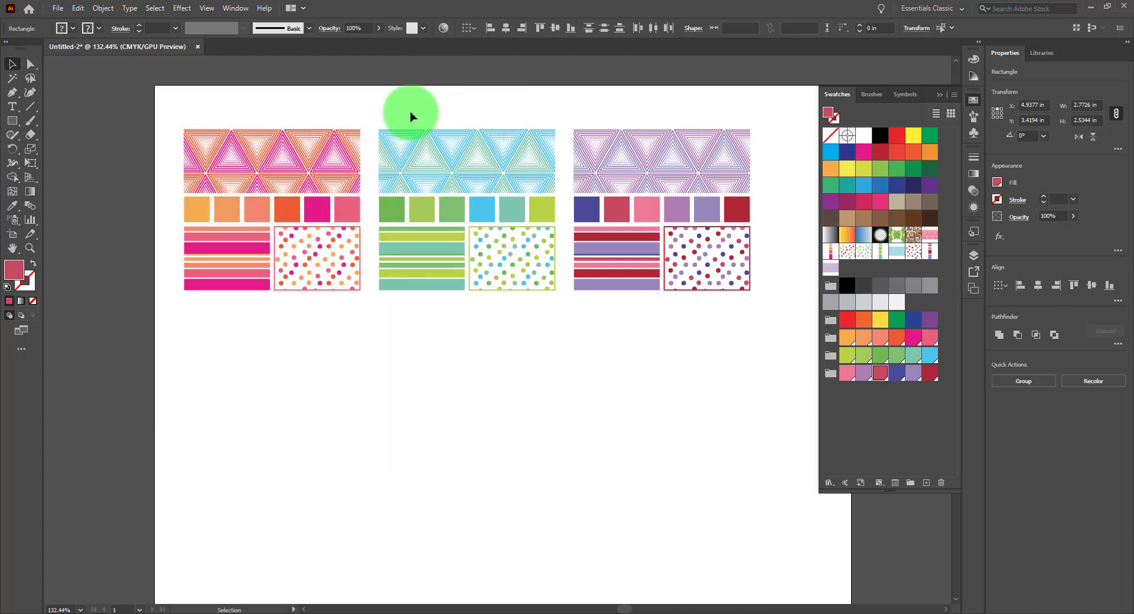
Select the middle blue-green pattern and duplicate it directly below the original
{"action": "left_click_drag", "start_coordinate": [372, 114], "coordinate": [551, 310]}
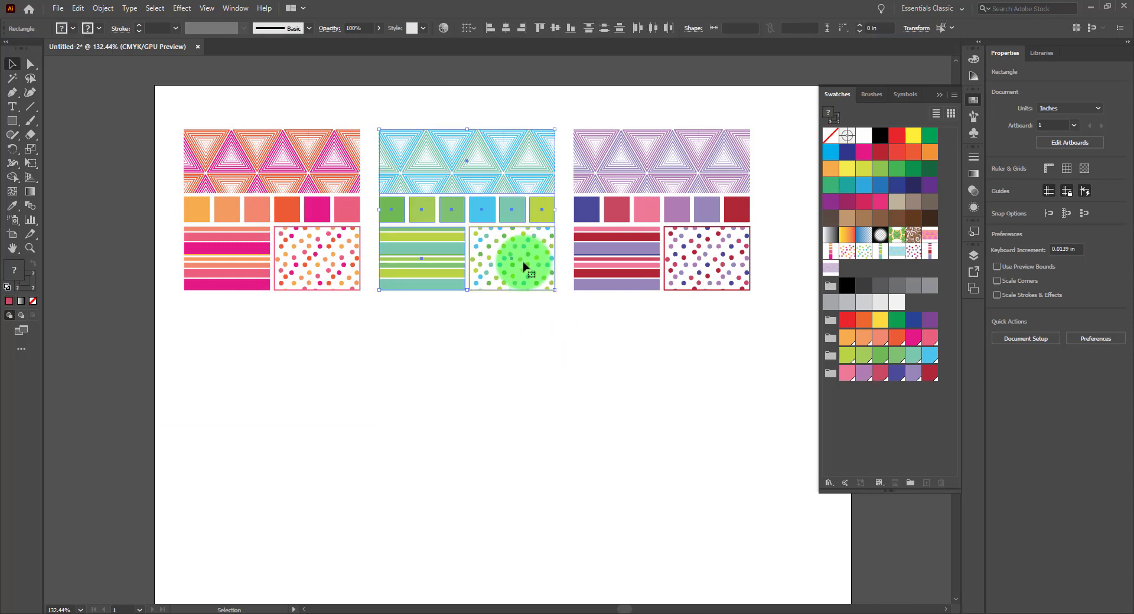
{"action": "left_click_drag", "start_coordinate": [526, 263], "coordinate": [526, 431]}
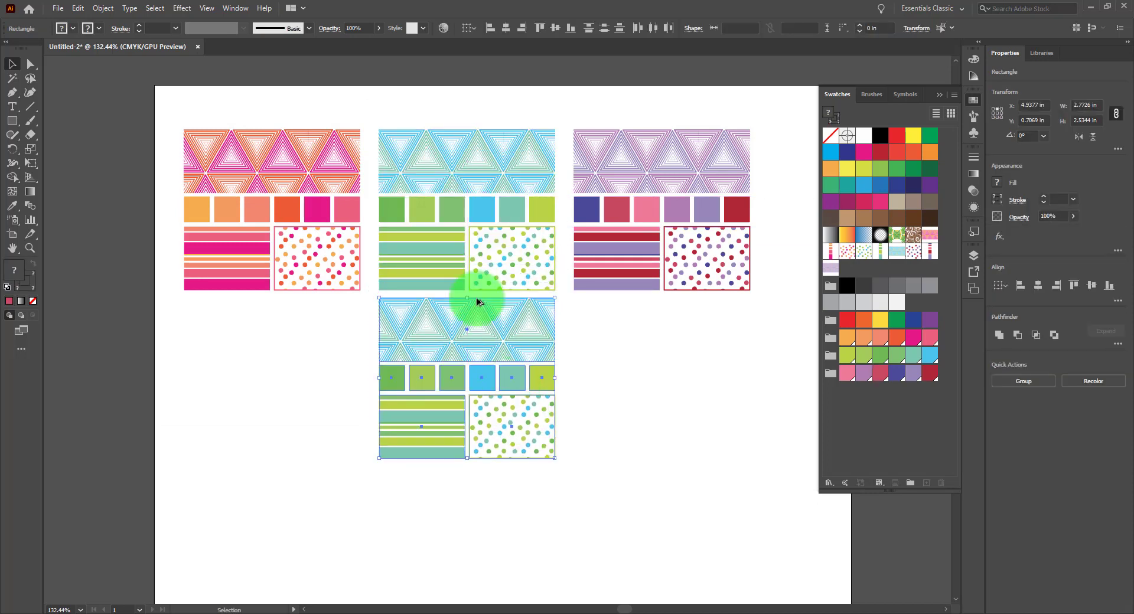
Open Recolor Artwork for the copy and change the first two new colors to magenta (hue 315) and blue (hue 225)
{"action": "left_click", "coordinate": [447, 30]}
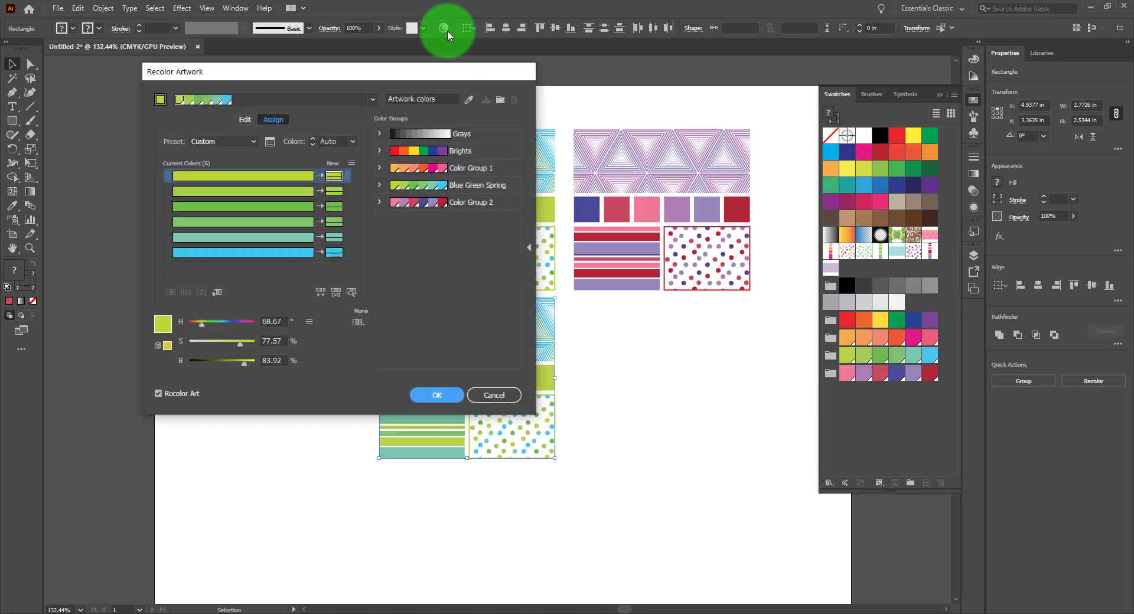
{"action": "left_click_drag", "start_coordinate": [381, 84], "coordinate": [797, 97]}
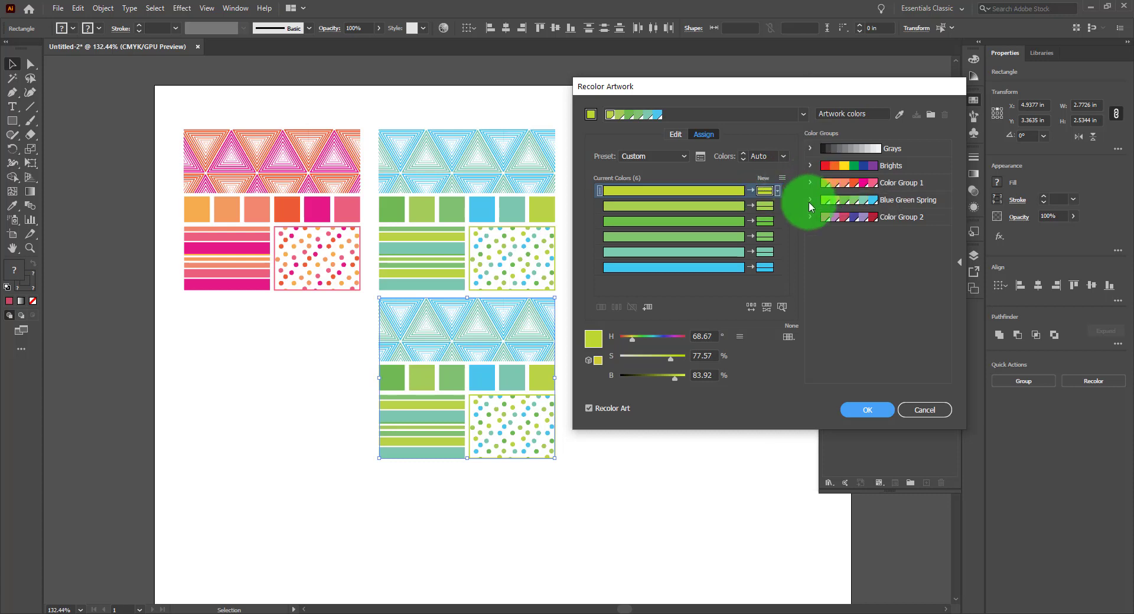
{"action": "left_click", "coordinate": [741, 267]}
{"action": "left_click_drag", "start_coordinate": [635, 340], "coordinate": [676, 336]}
{"action": "left_click", "coordinate": [753, 203]}
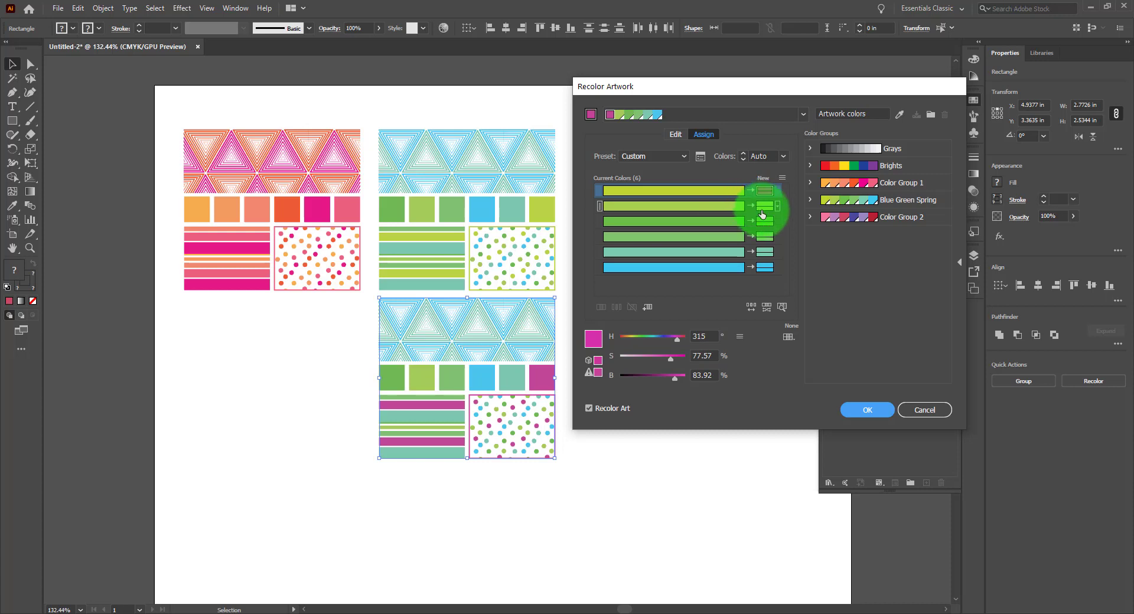
{"action": "left_click", "coordinate": [766, 205]}
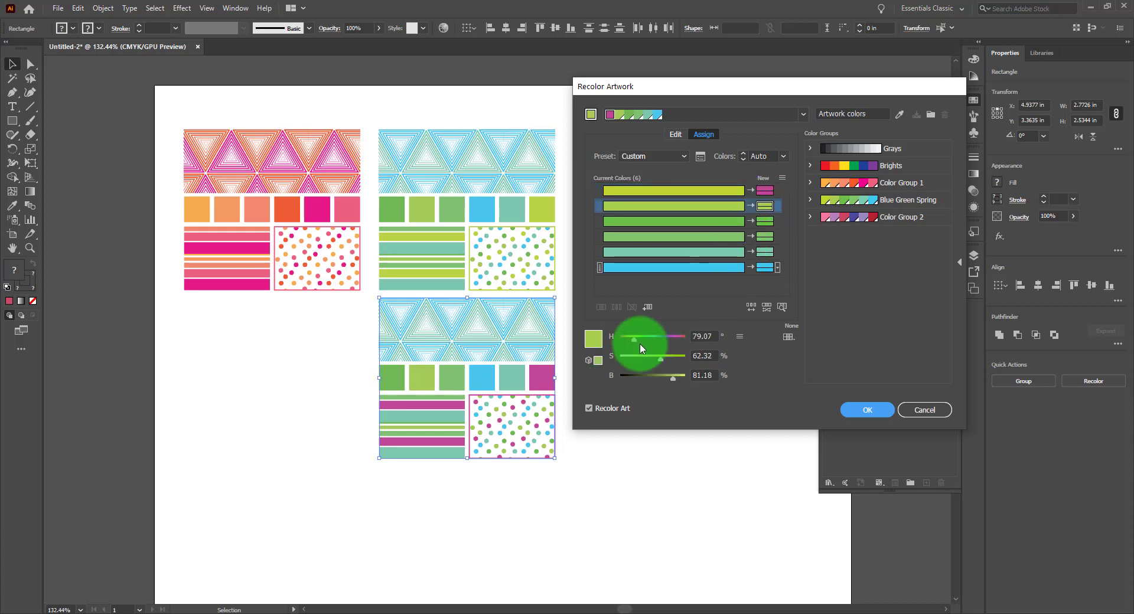
{"action": "left_click_drag", "start_coordinate": [635, 336], "coordinate": [673, 361]}
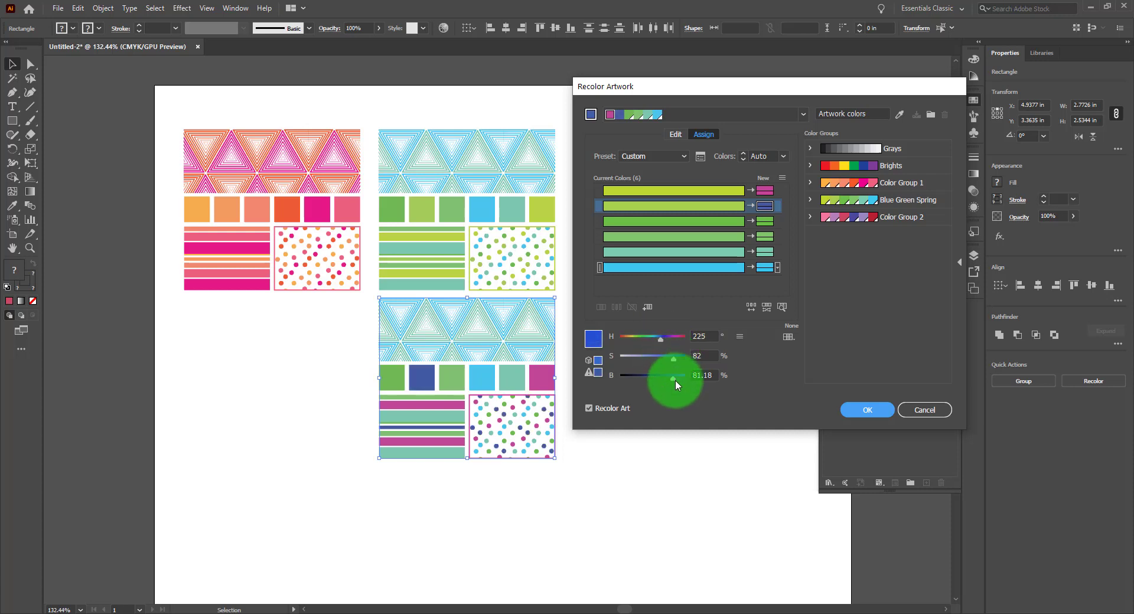
Shift the remaining new colors to yellow (hue 61) and orange (hue 31) tones and accept the recoloring
{"action": "left_click", "coordinate": [764, 237]}
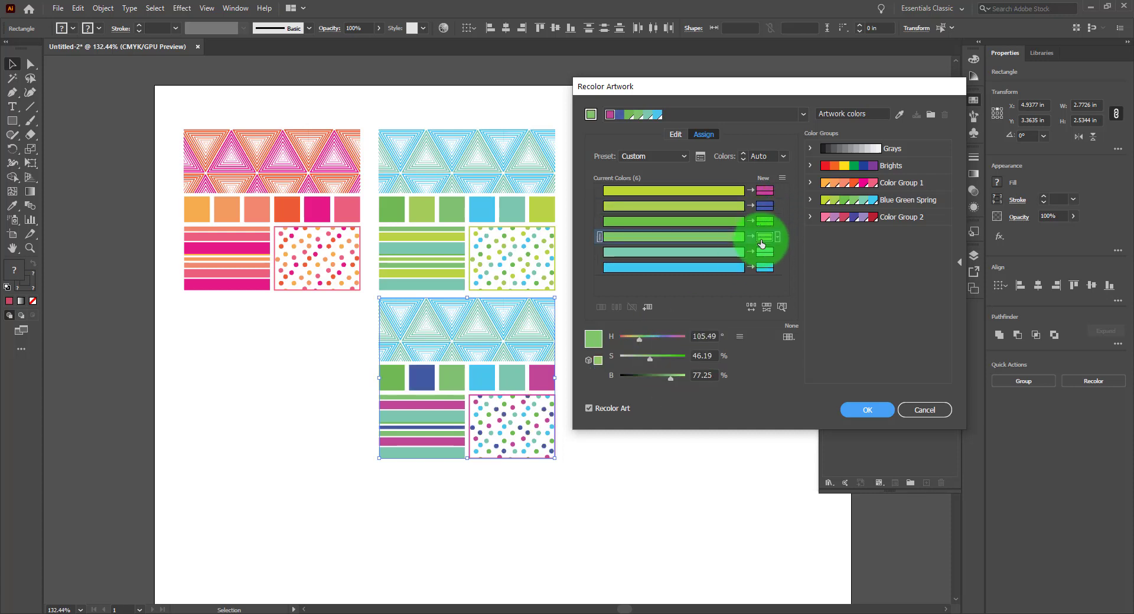
{"action": "mouse_move", "coordinate": [638, 338]}
{"action": "left_mouse_down"}
{"action": "mouse_move", "coordinate": [681, 358]}
{"action": "mouse_move", "coordinate": [630, 337]}
{"action": "left_mouse_up"}
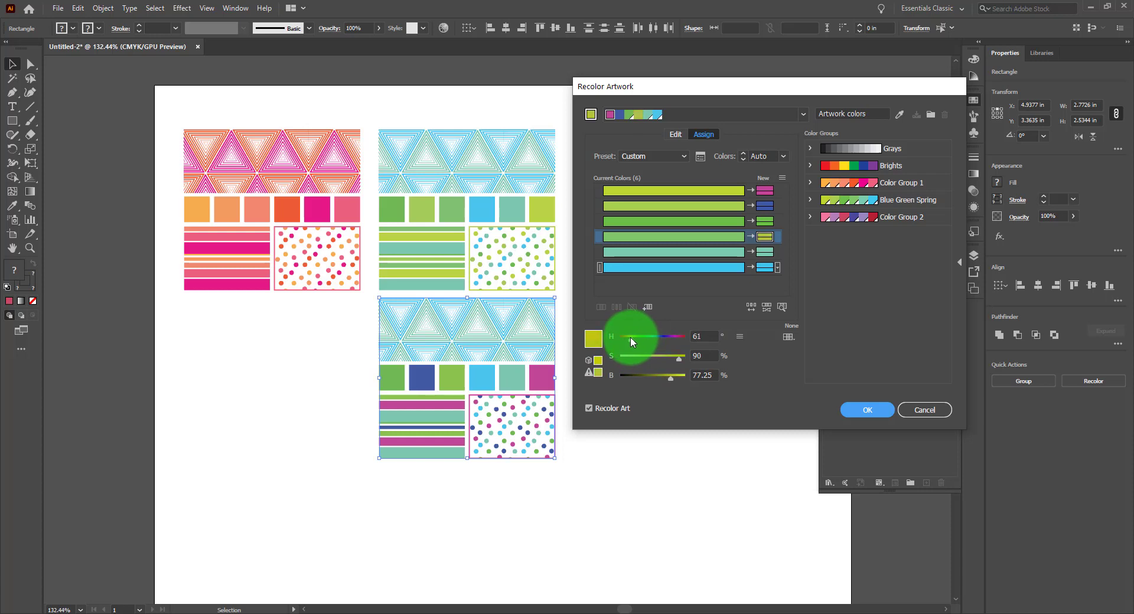
{"action": "left_click", "coordinate": [767, 251]}
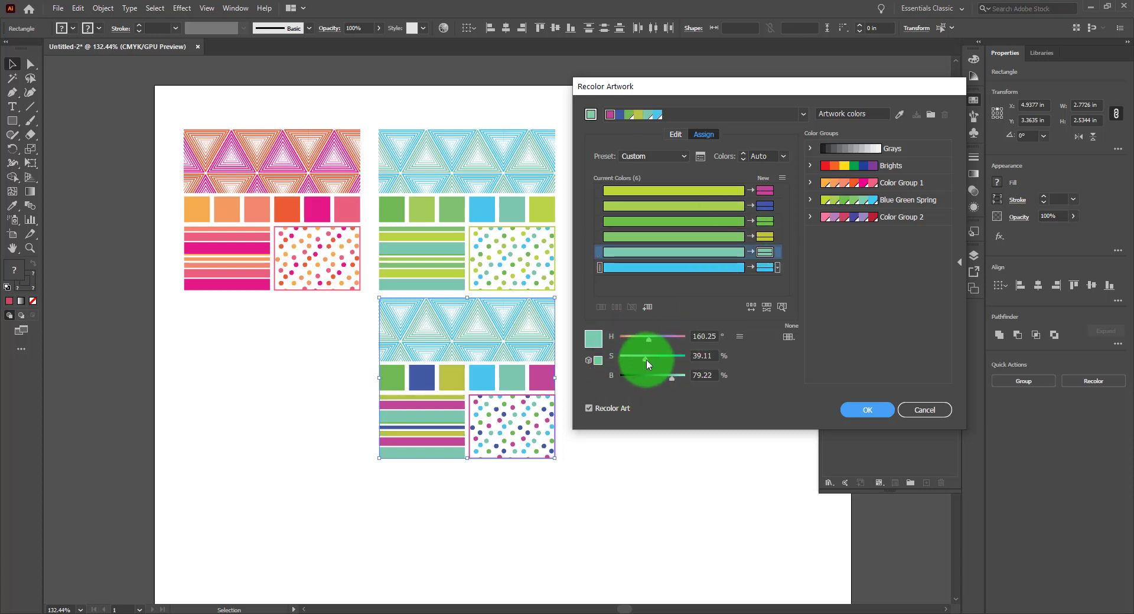
{"action": "left_click_drag", "start_coordinate": [651, 341], "coordinate": [625, 337]}
{"action": "left_click", "coordinate": [699, 347]}
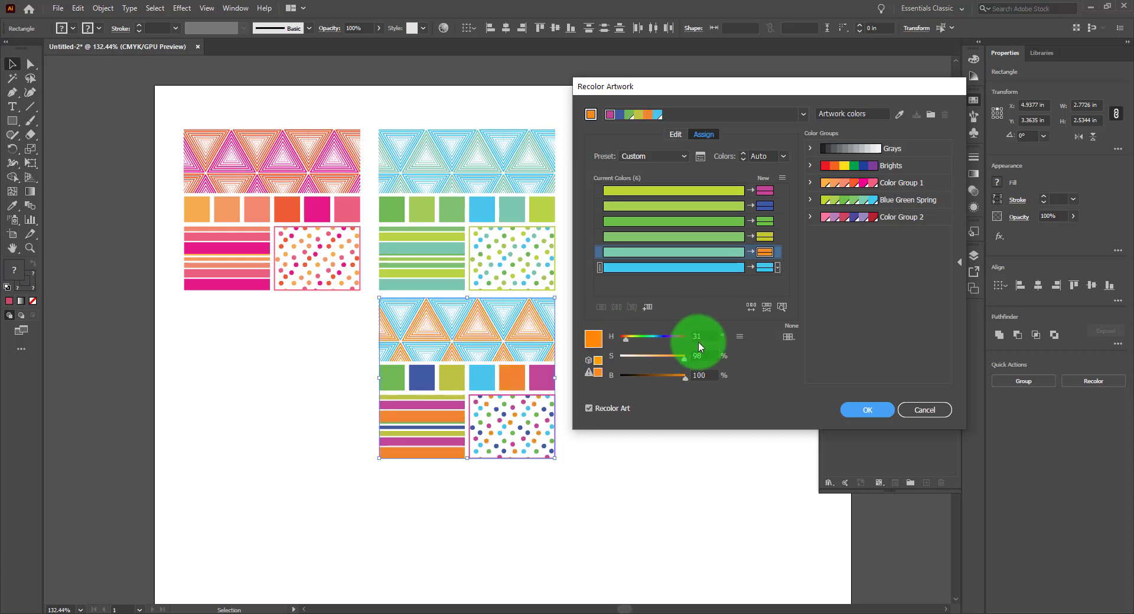
{"action": "left_click", "coordinate": [762, 267]}
{"action": "mouse_move", "coordinate": [659, 342]}
{"action": "left_mouse_down"}
{"action": "mouse_move", "coordinate": [694, 342]}
{"action": "mouse_move", "coordinate": [671, 360]}
{"action": "left_mouse_up"}
{"action": "left_click", "coordinate": [866, 410]}
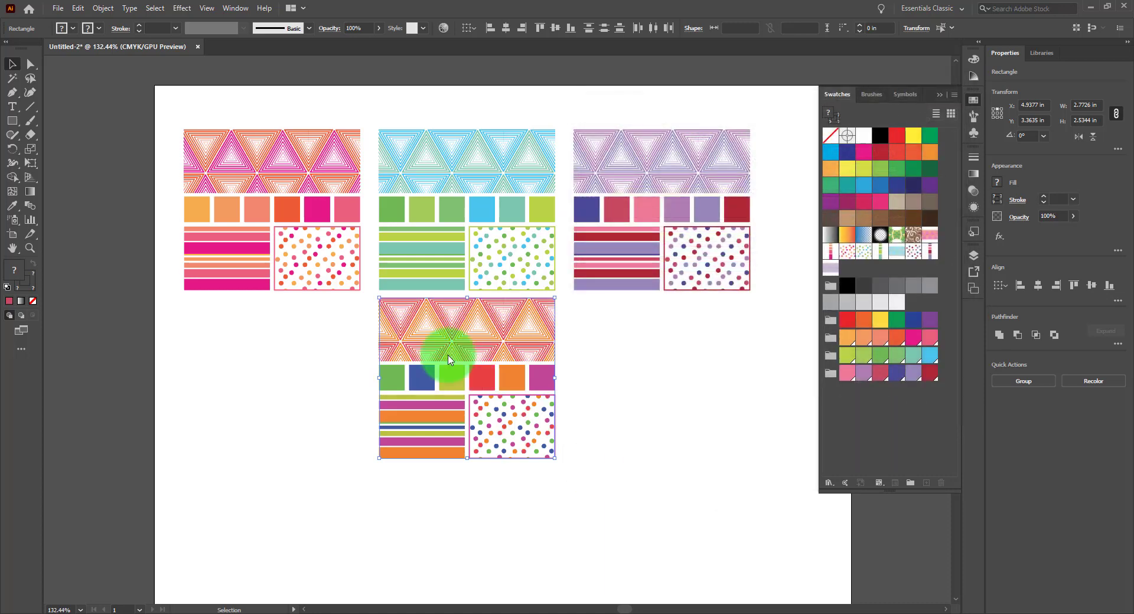